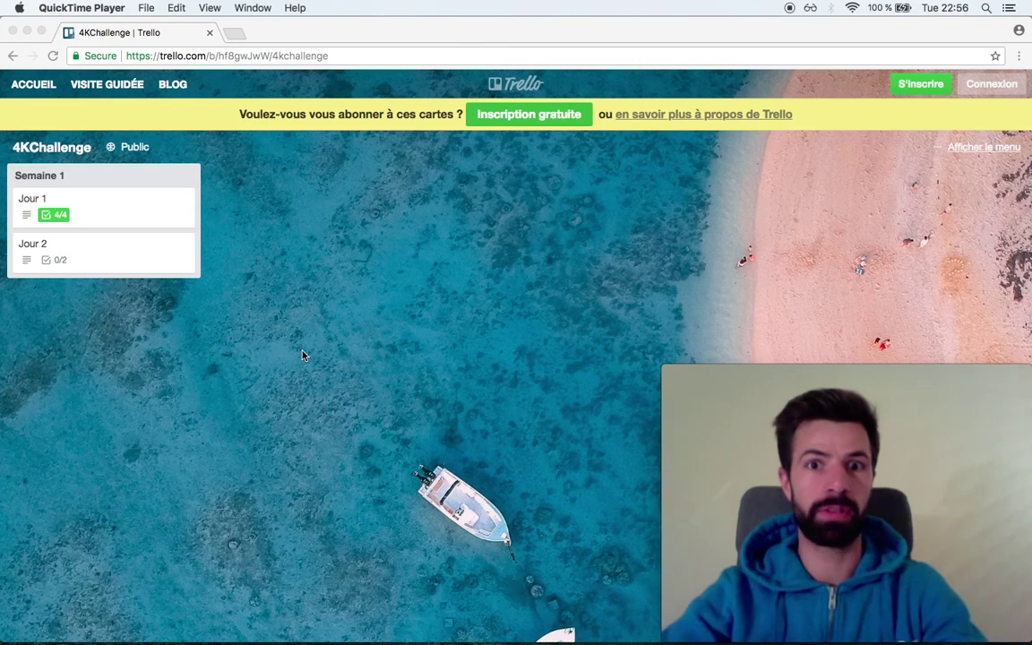
- Review the contents of the Jour 2 and Jour 1 cards in the Semaine 1 list
left_click(98, 256)
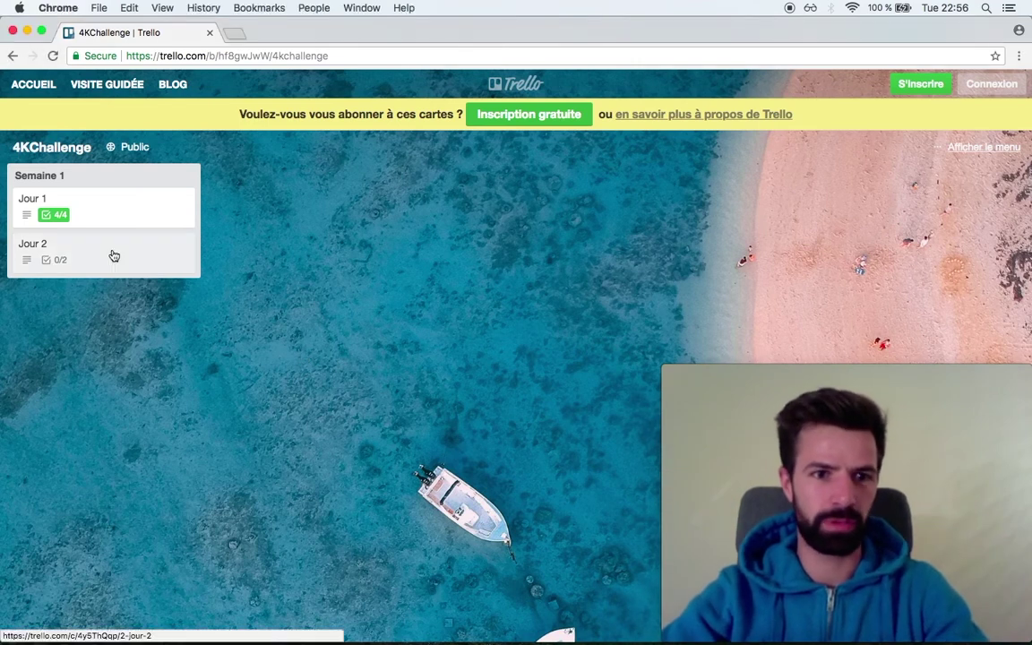
left_click(112, 254)
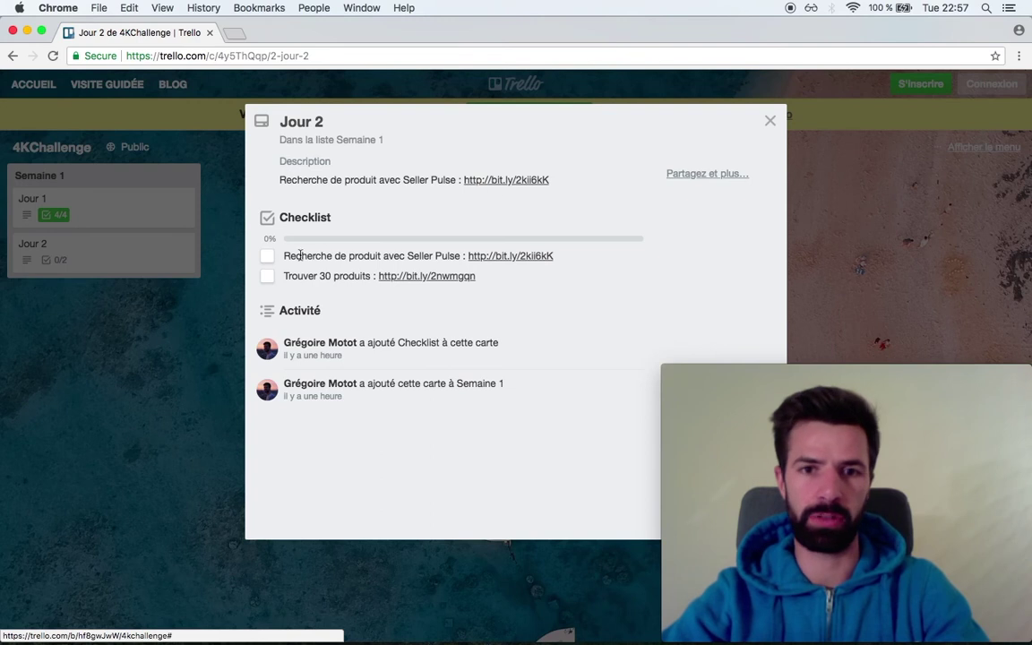
left_click(78, 338)
left_click(126, 220)
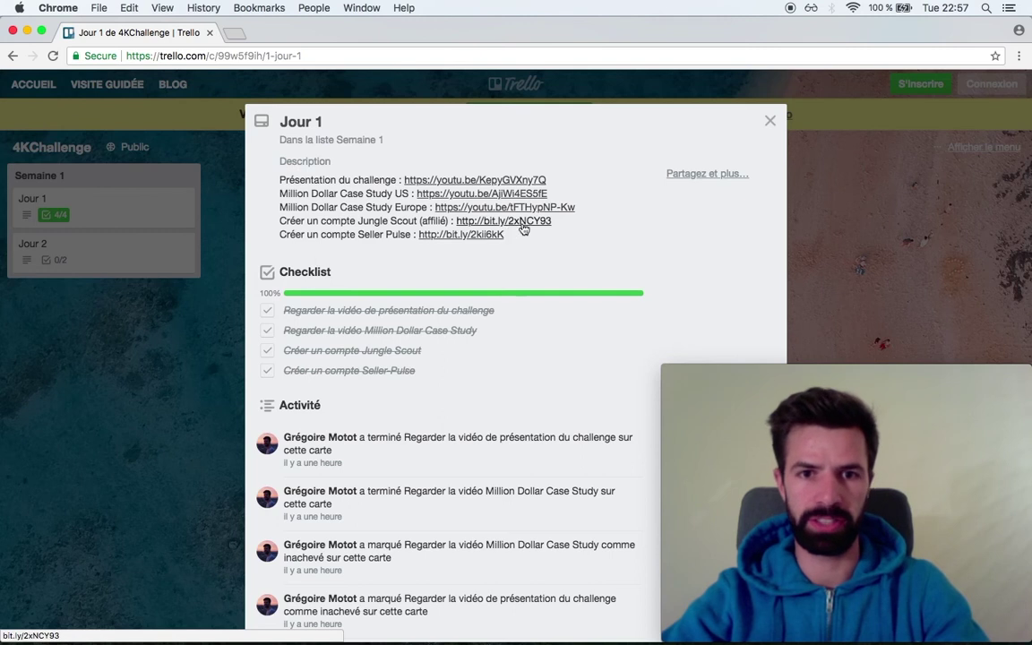
left_click(175, 376)
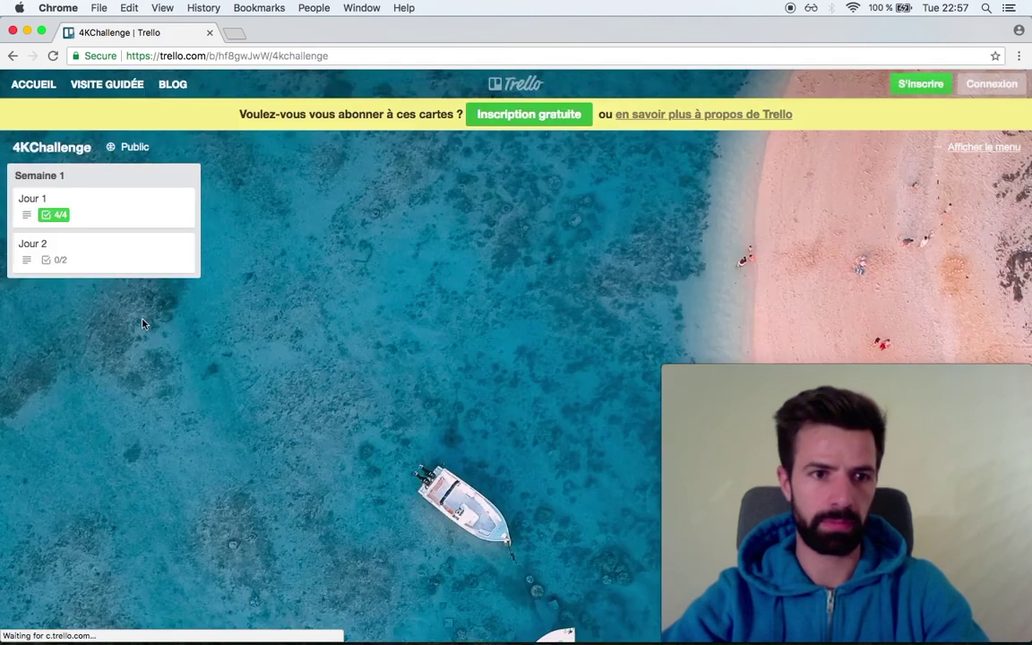
- Open the Seller Pulse link from the Jour 2 card in a new browser tab and log in to the site
left_click(108, 260)
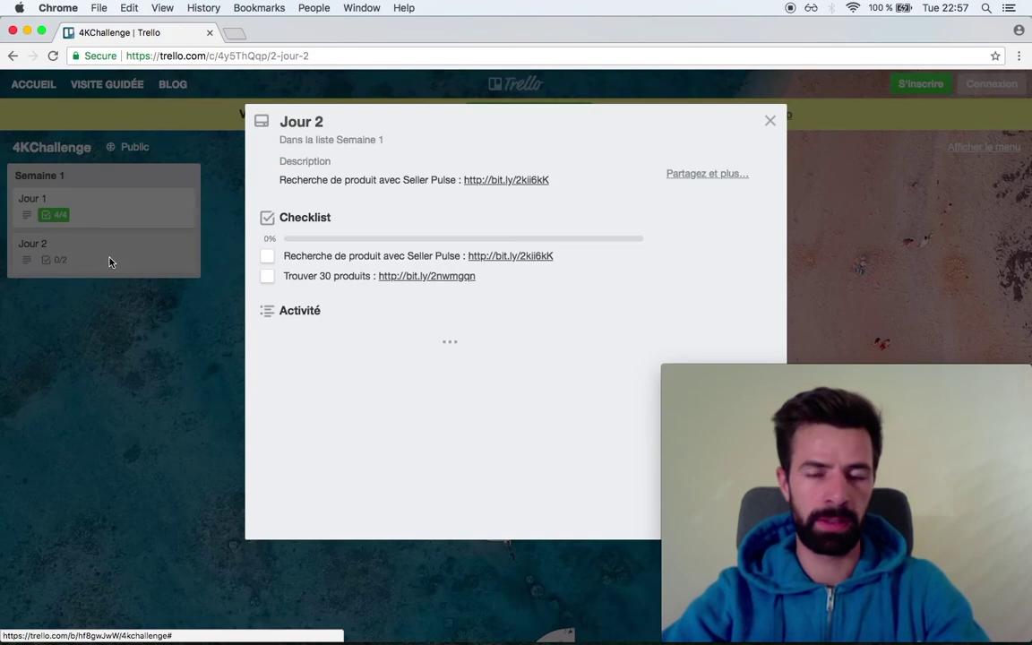
left_click(509, 182, "super")
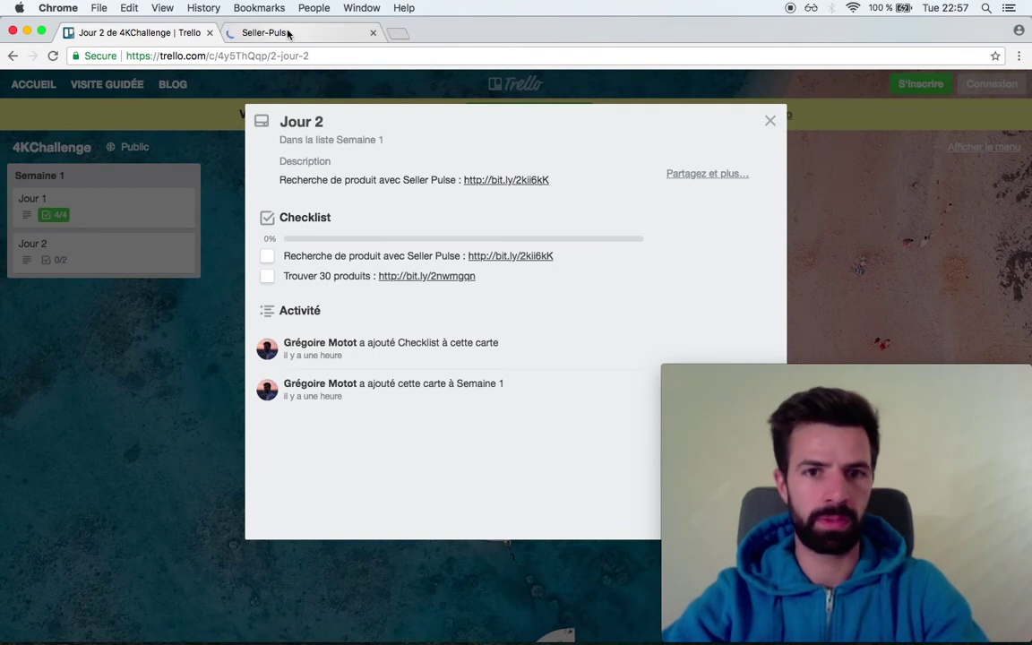
left_click(288, 33)
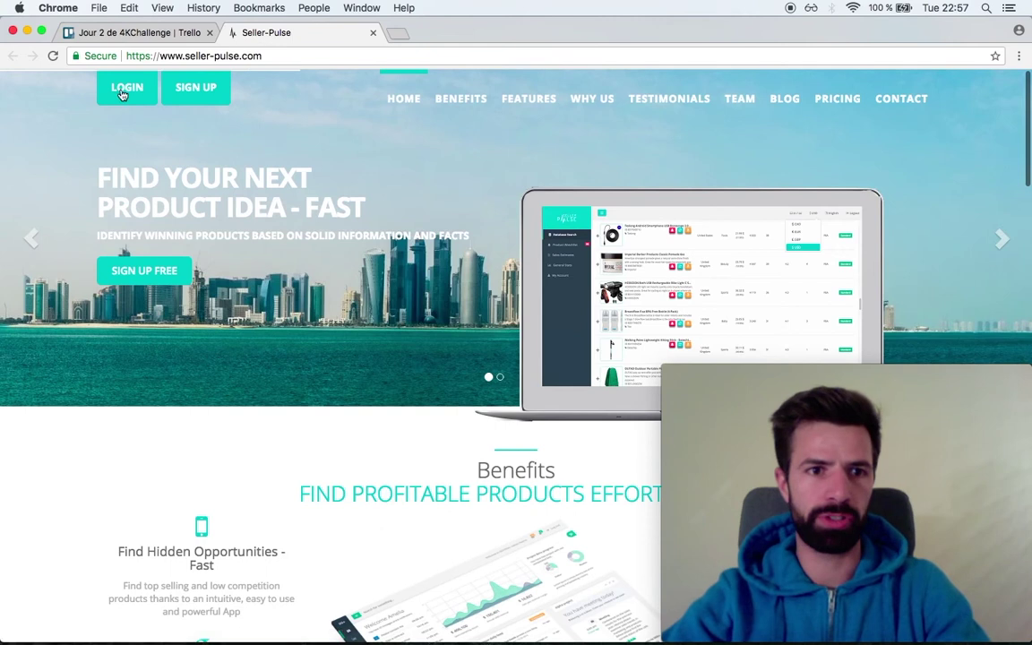
left_click(127, 92)
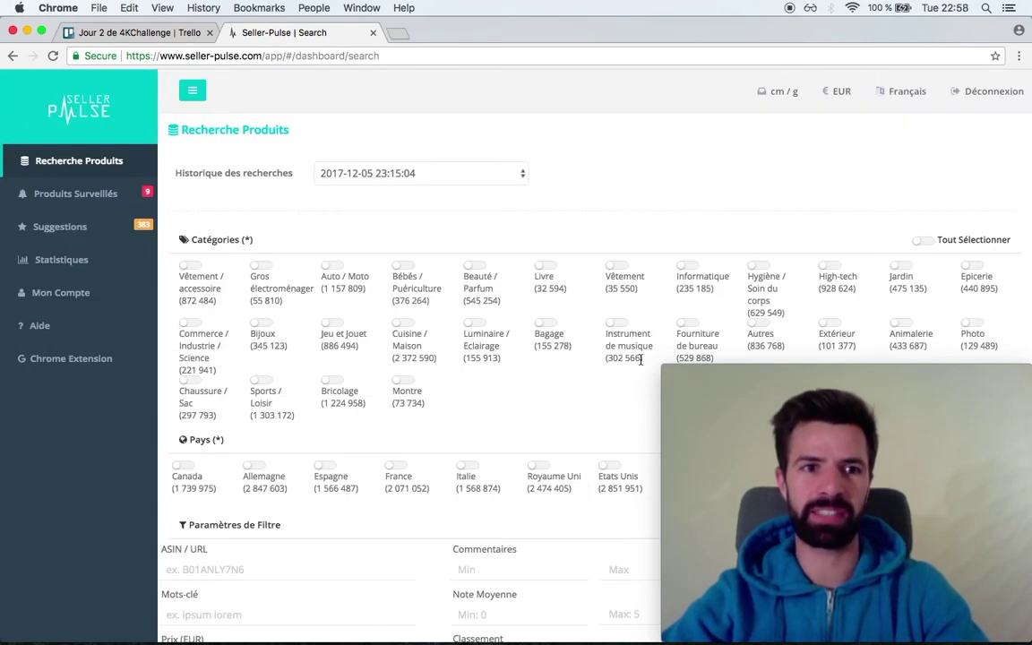
- Check which interface languages are available, leaving the language selection as it is
left_click(883, 100)
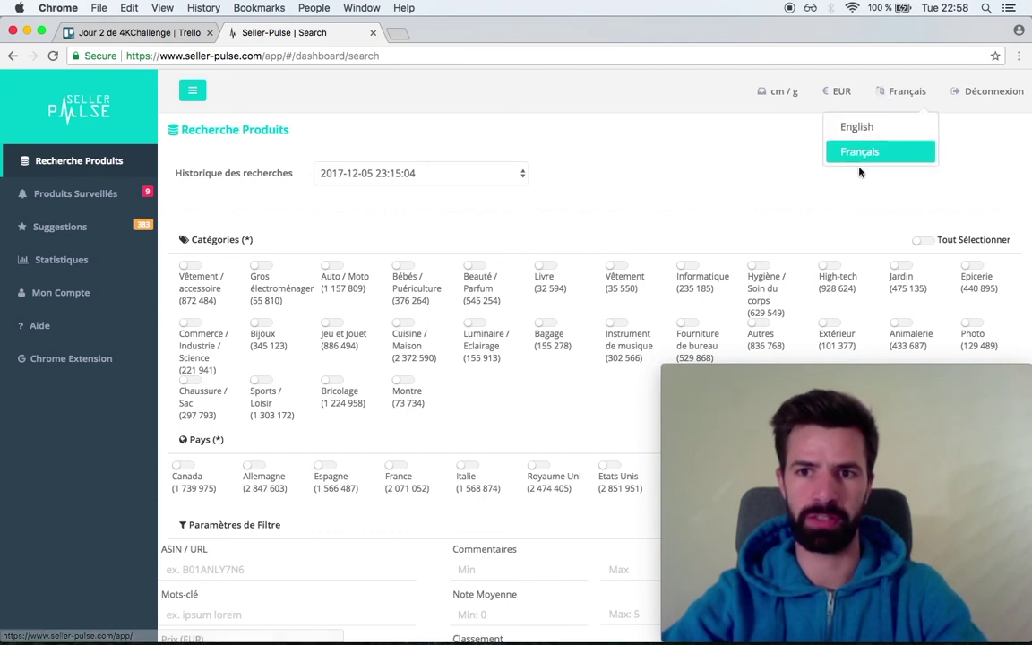
left_click(650, 164)
- Enable the Auto / Moto, Bébés / Puériculture, Jardin, Commerce / Industrie / Science and Cuisine / Maison categories for the product search
scroll(649, 164, "down", 2)
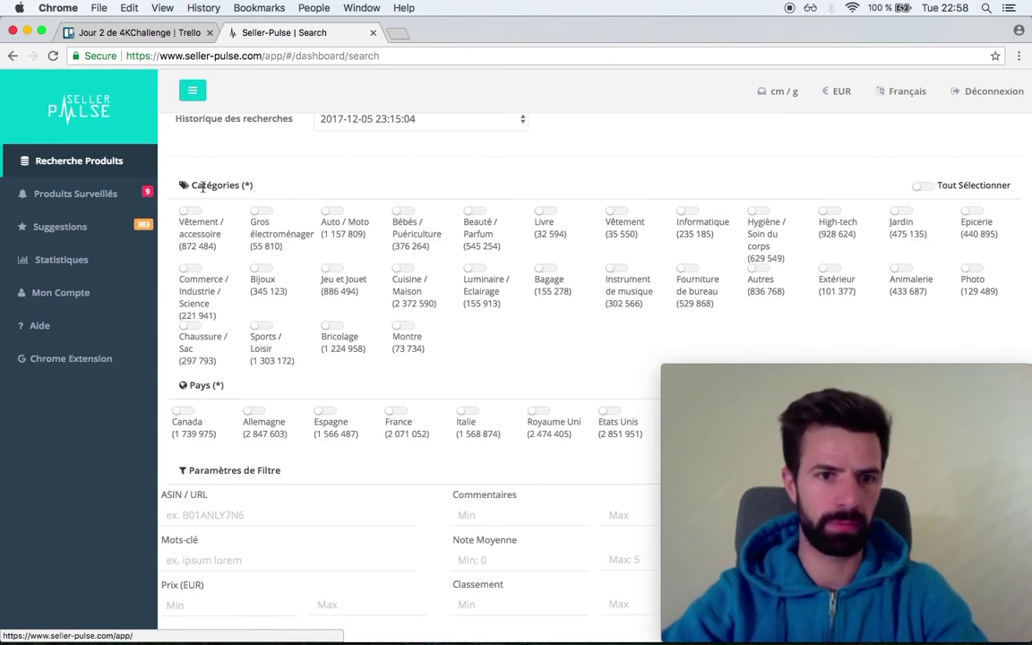
left_click(330, 211)
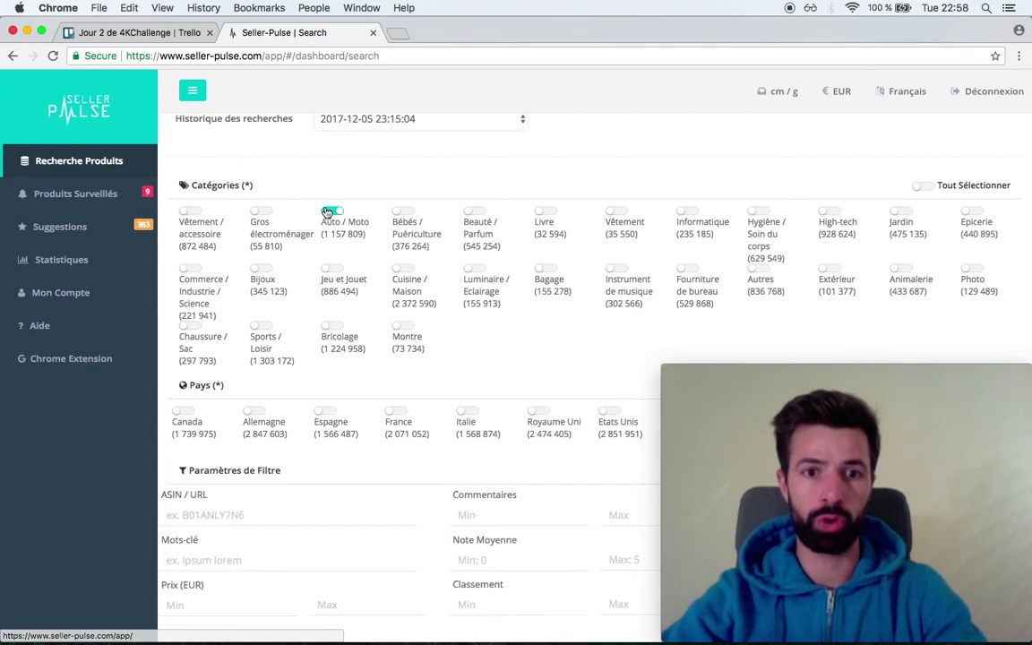
left_click(402, 212)
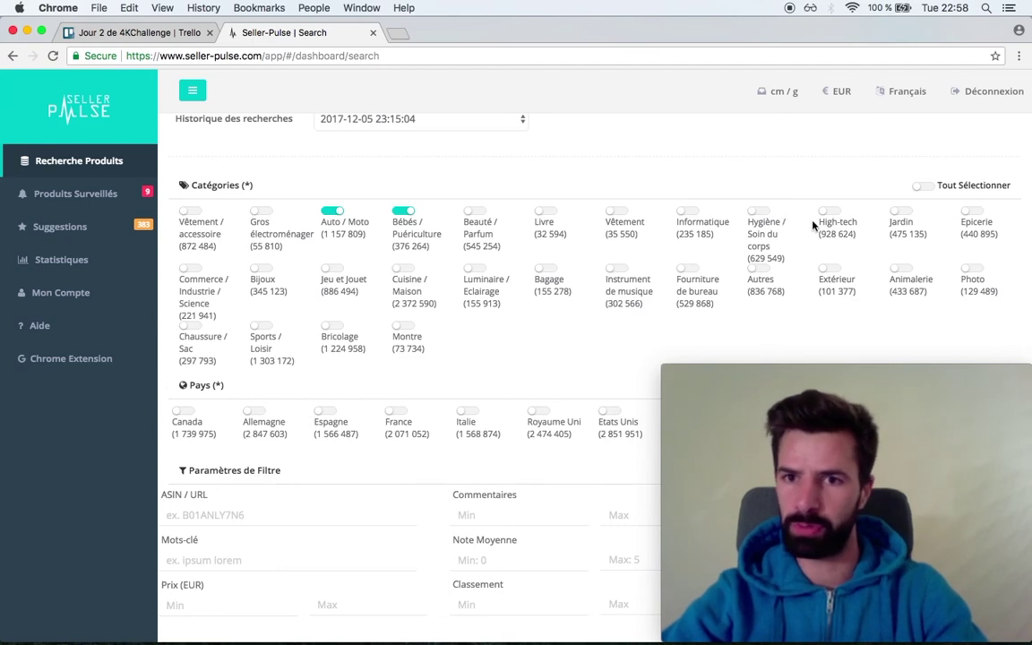
left_click(904, 215)
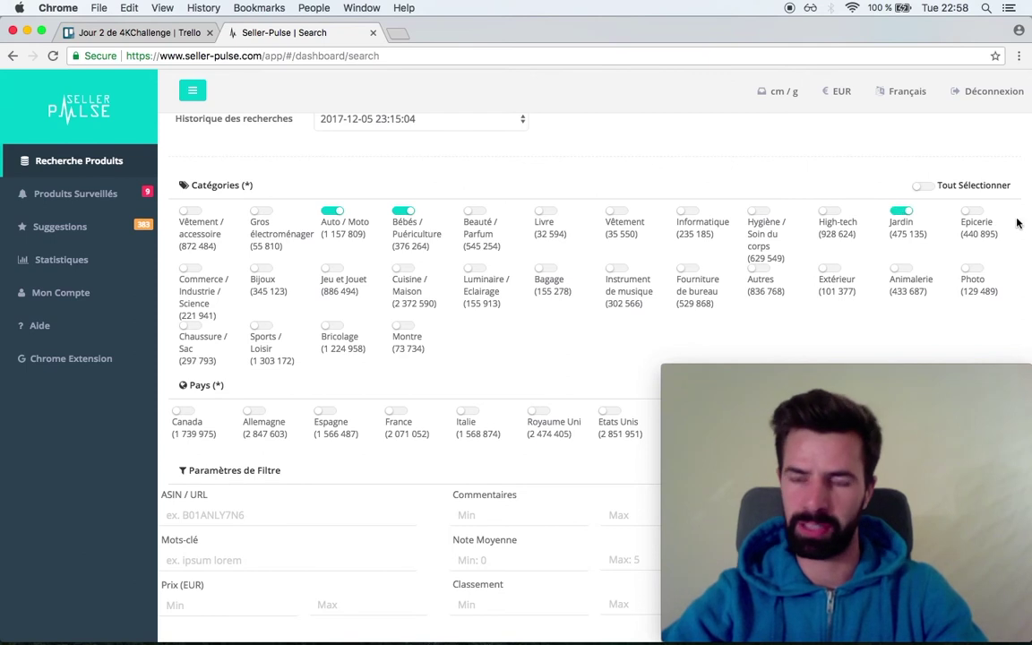
left_click(190, 268)
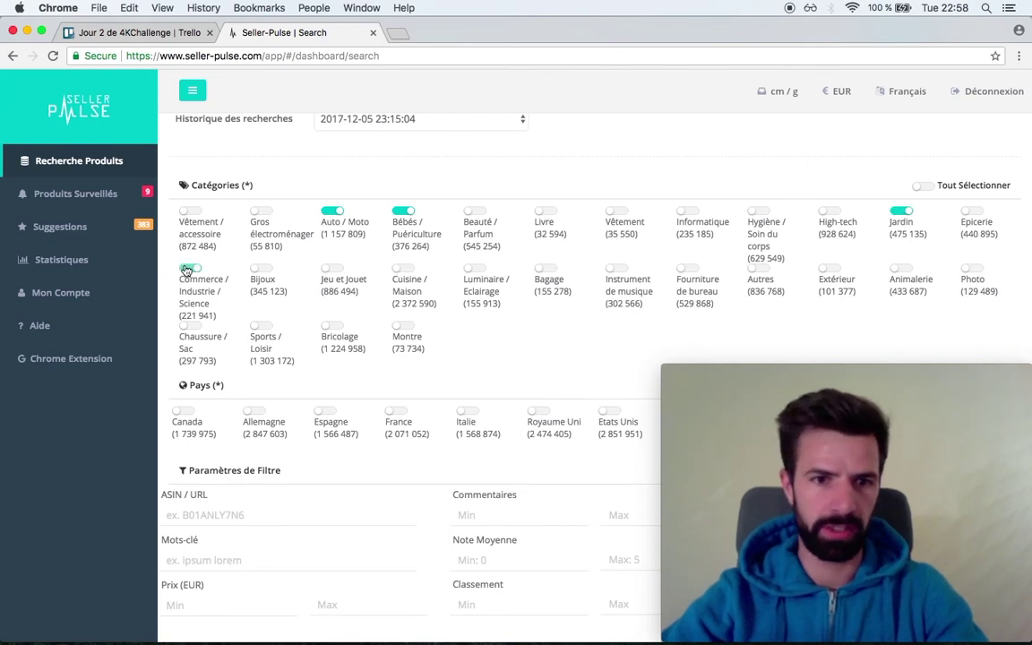
left_click(403, 271)
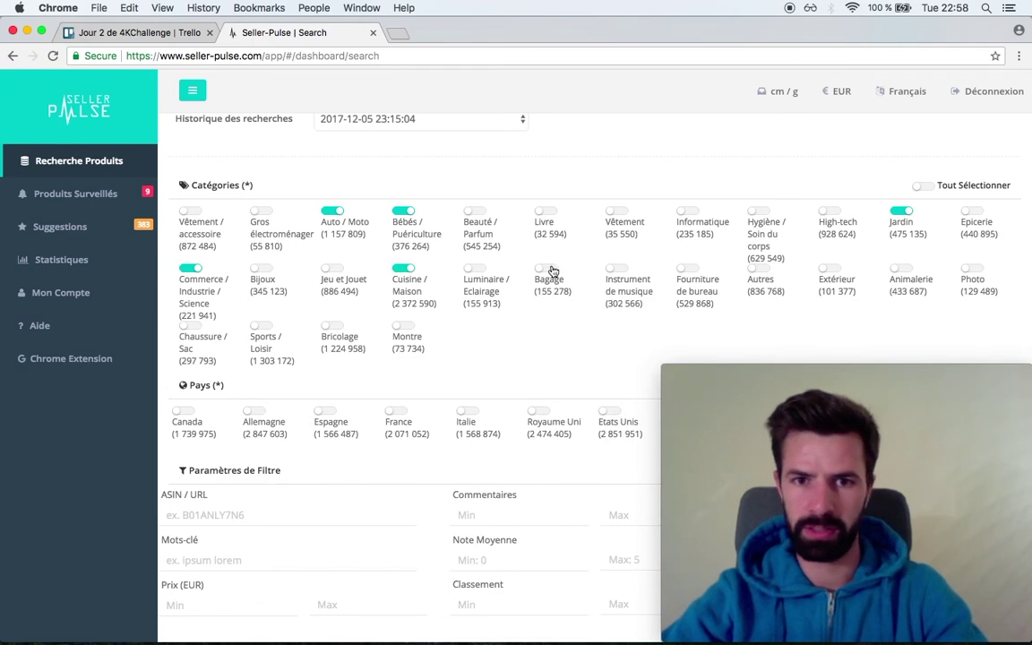
- Add the Instrument de musique, Fourniture de bureau, Autres, Extérieur, Animalerie and Bricolage categories to the product search
left_click(616, 270)
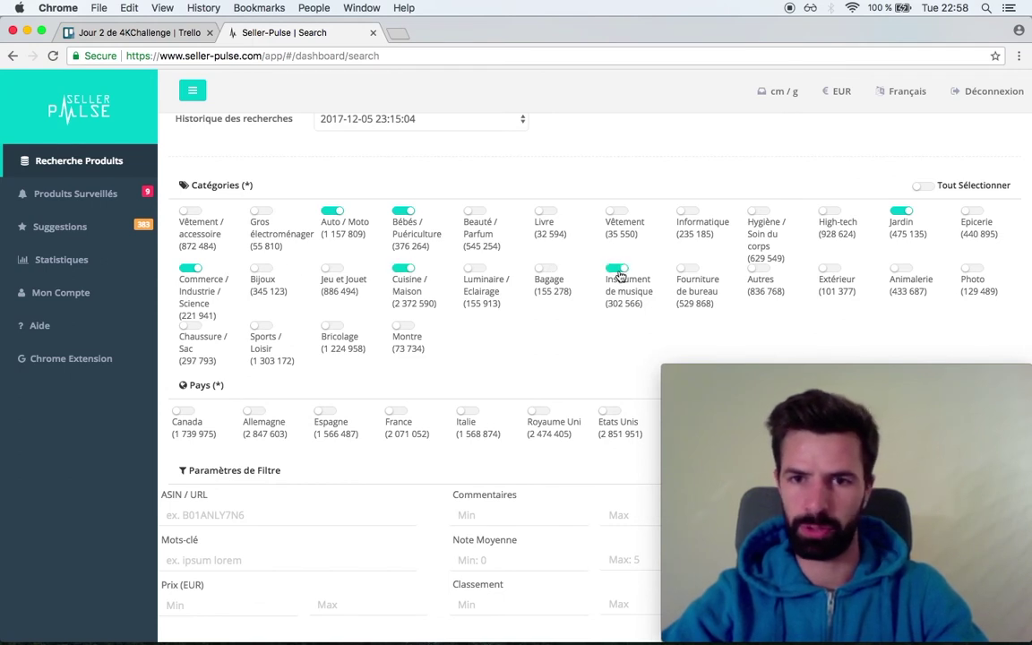
left_click(687, 270)
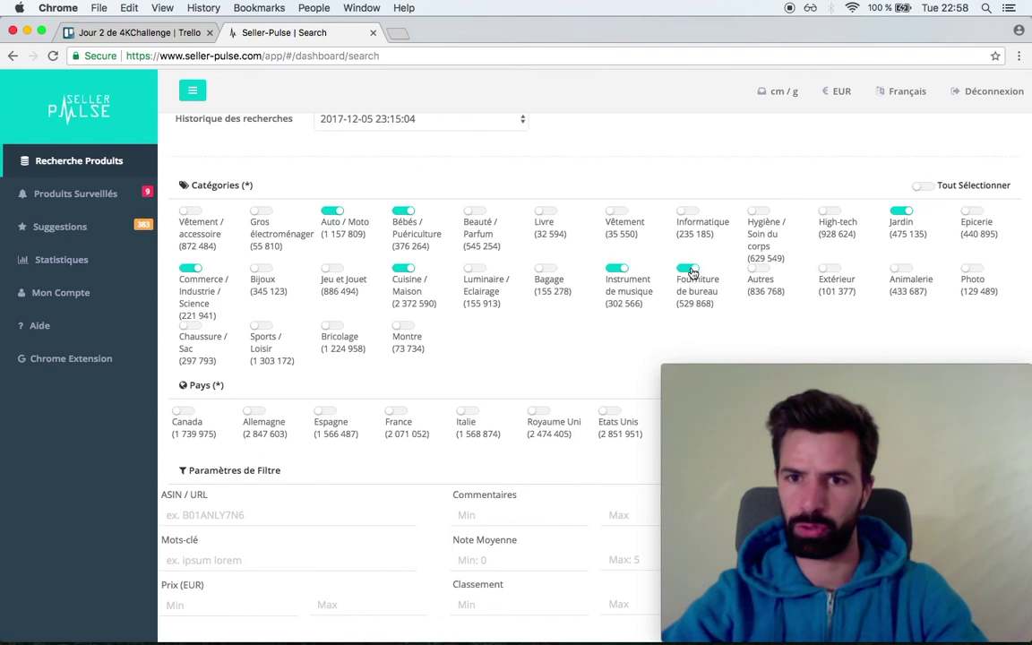
left_click(759, 269)
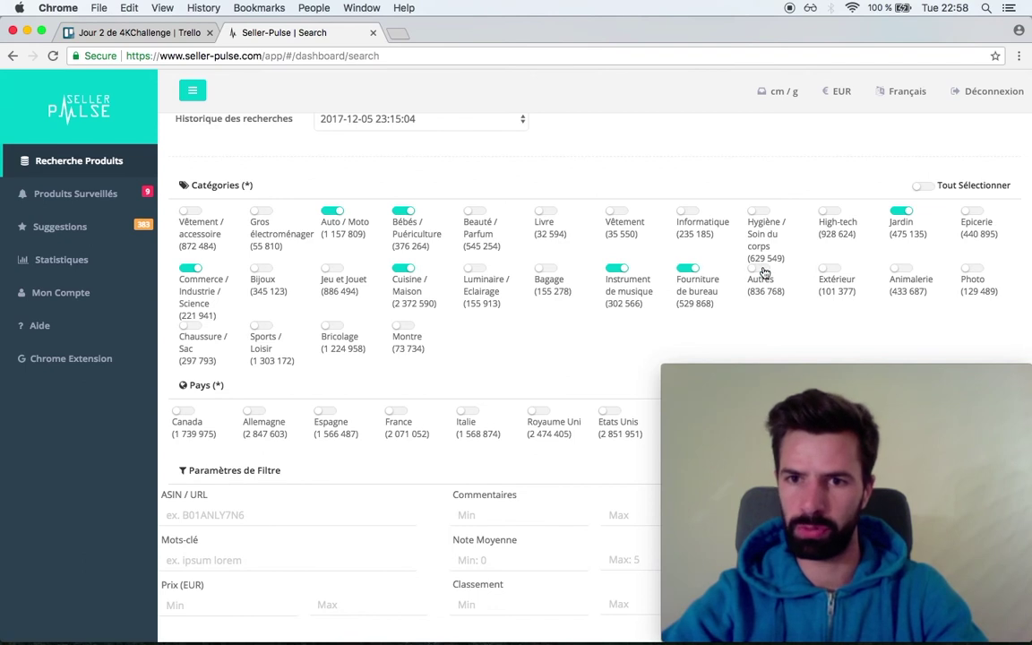
left_click(828, 269)
left_click(901, 269)
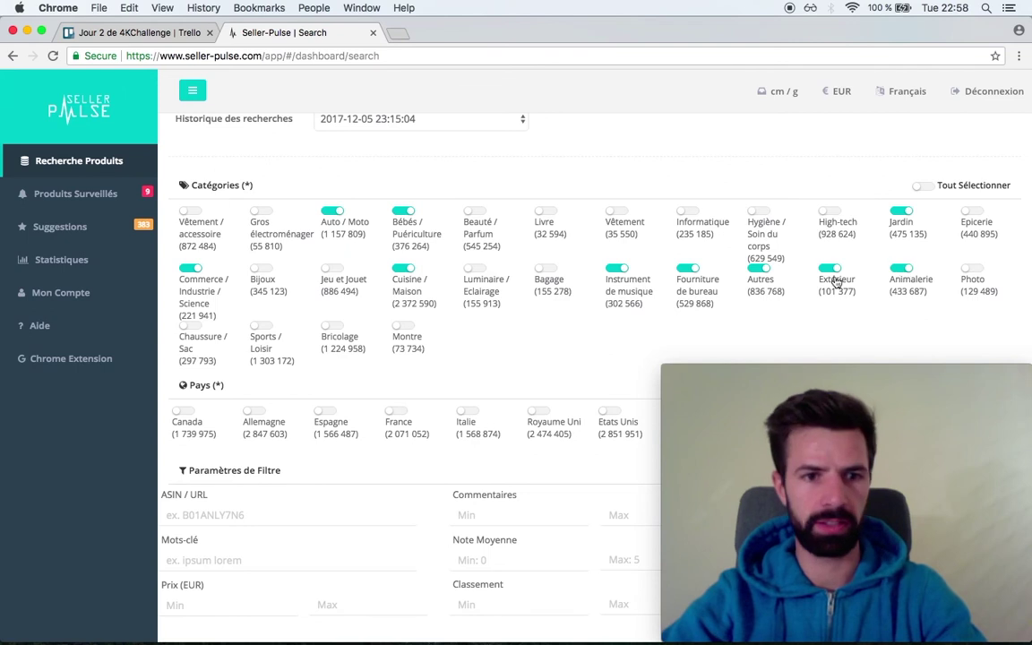
left_click(336, 326)
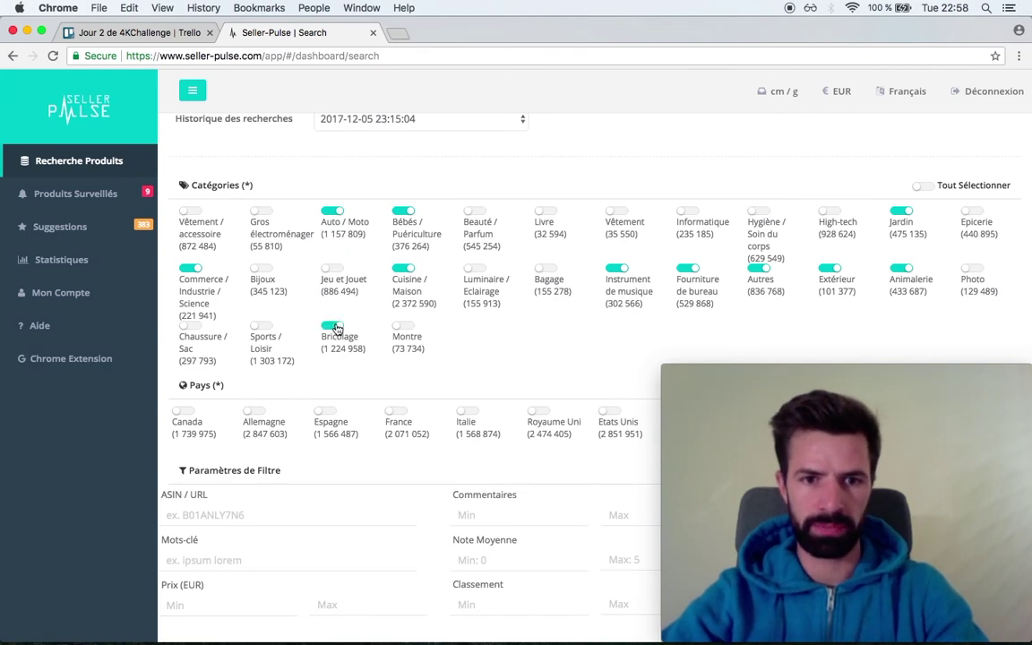
- Restrict the product search to France and set the maximum number of comments to 20
scroll(335, 328, "down", 3)
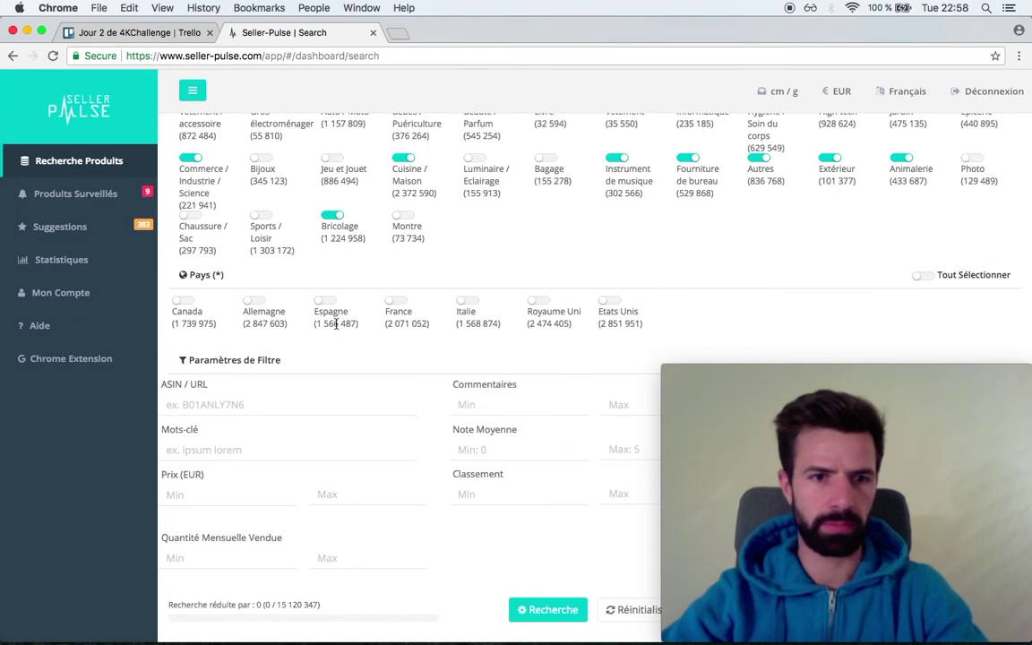
left_click(397, 305)
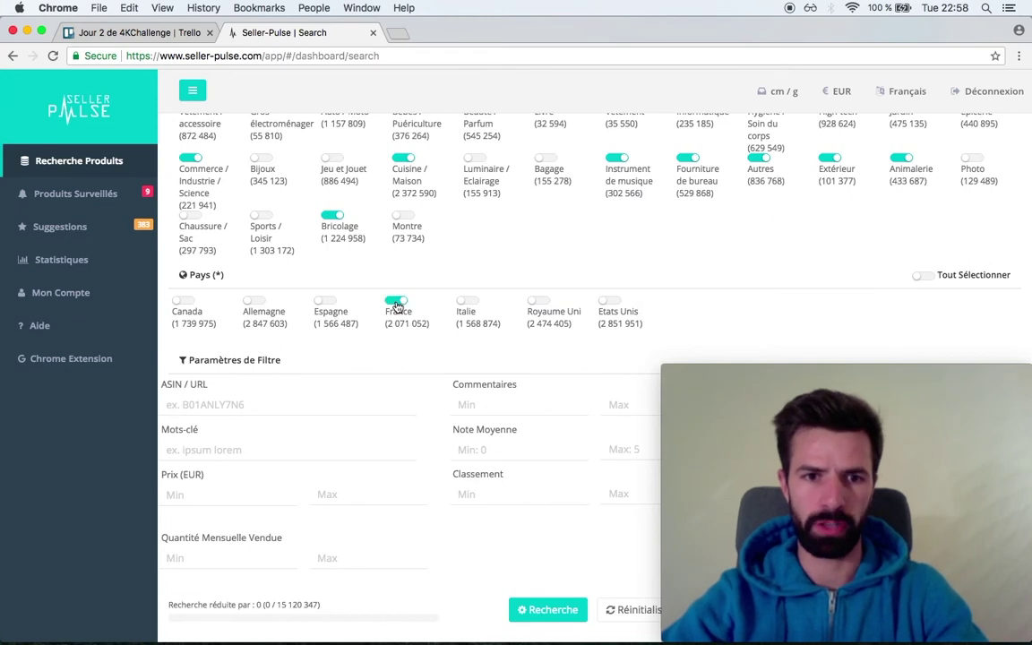
scroll(397, 307, "down", 3)
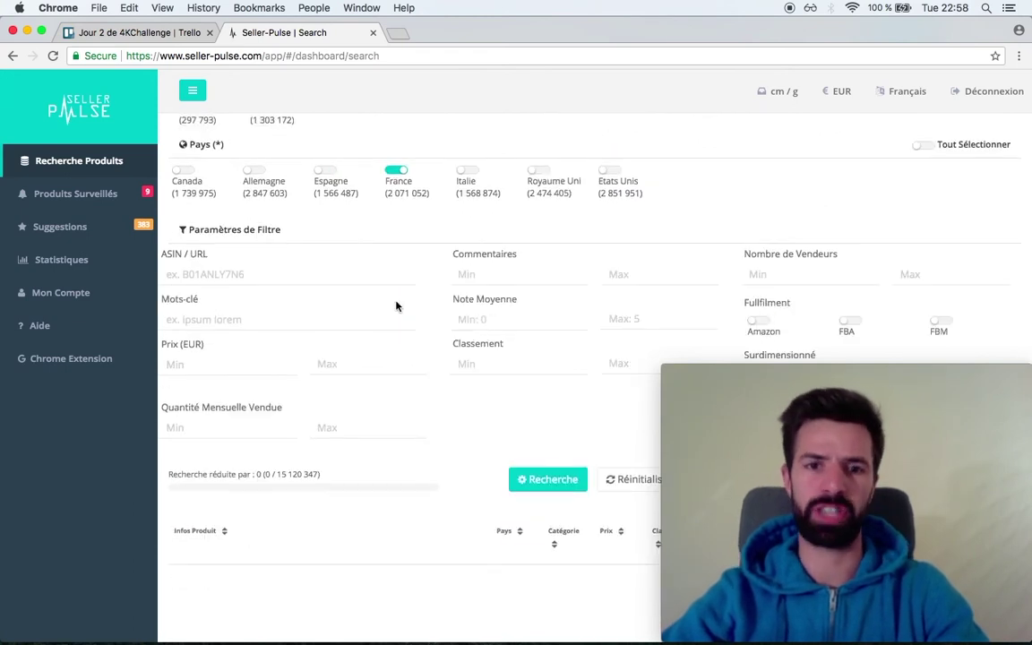
scroll(399, 300, "down", 2)
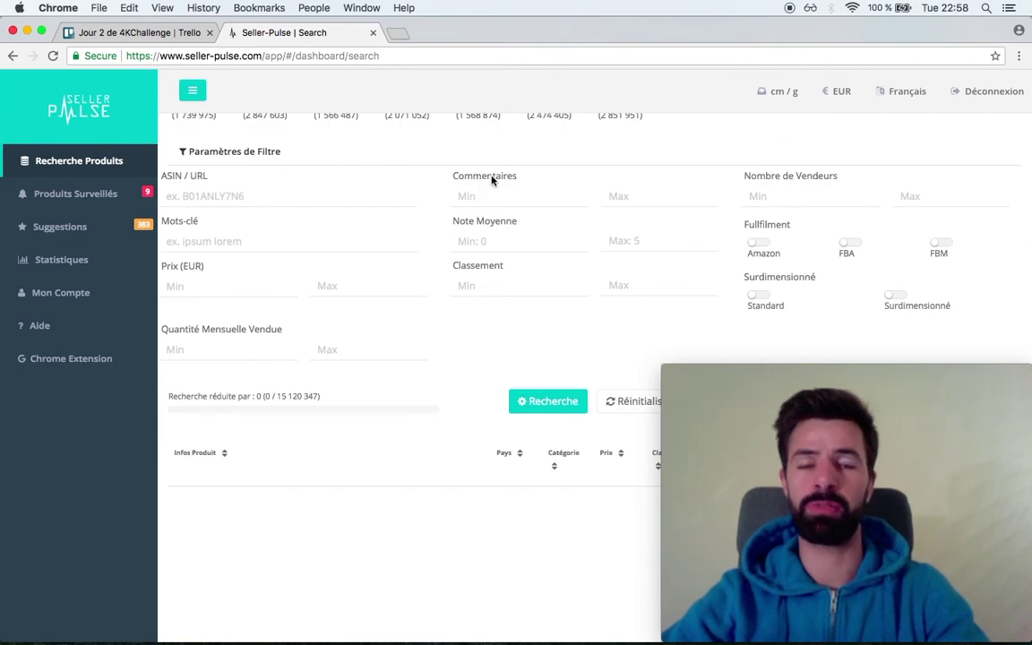
left_click(630, 195)
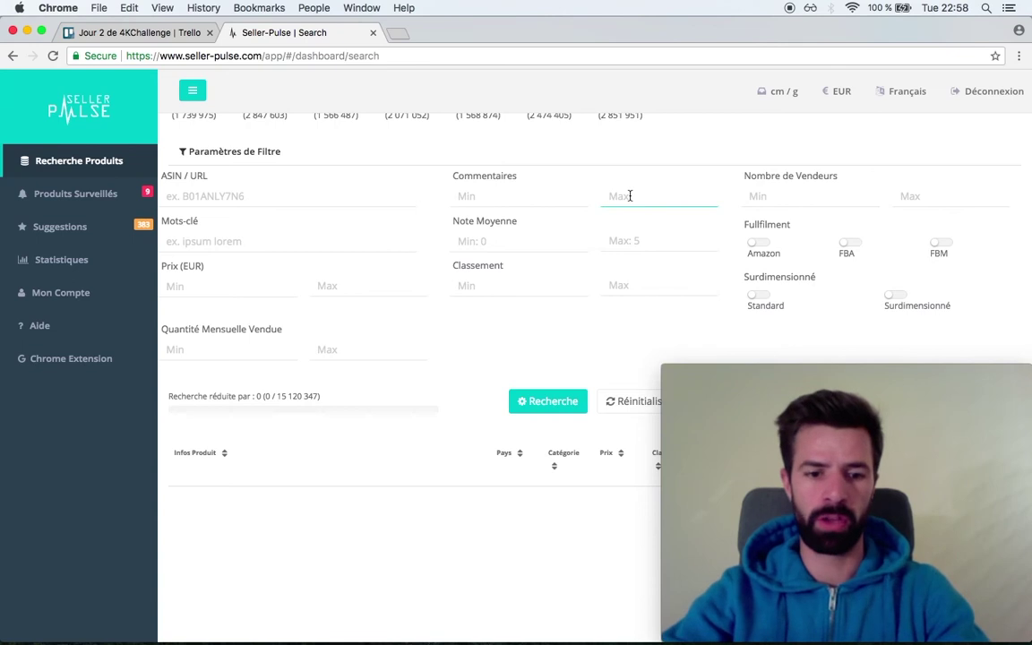
type("20")
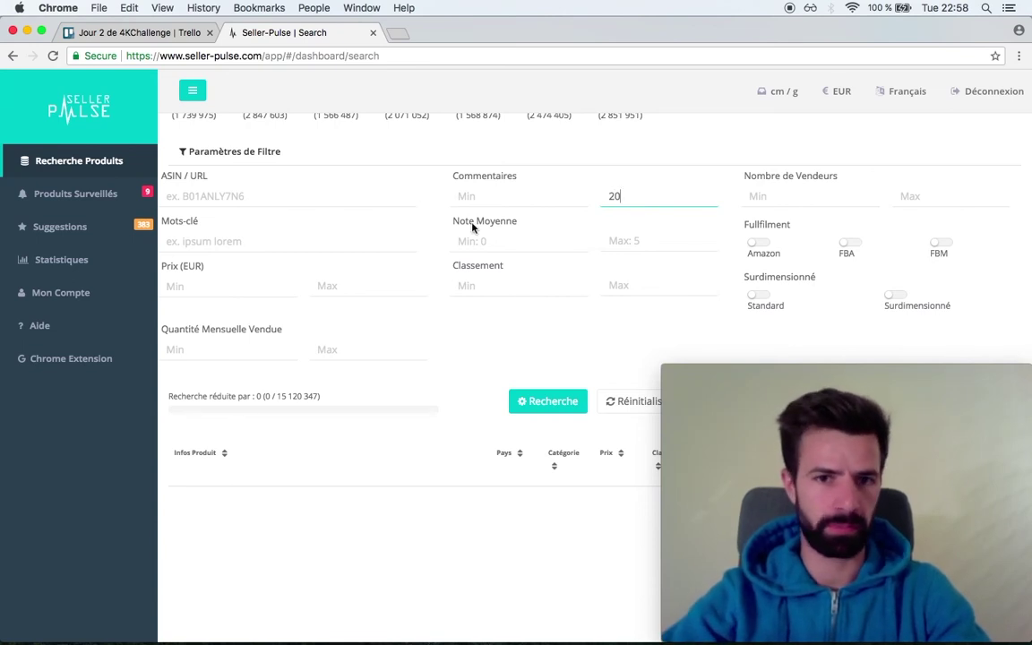
- Set the price range to 20–40 EUR and the minimum monthly quantity sold to 100
left_click(192, 288)
type("20")
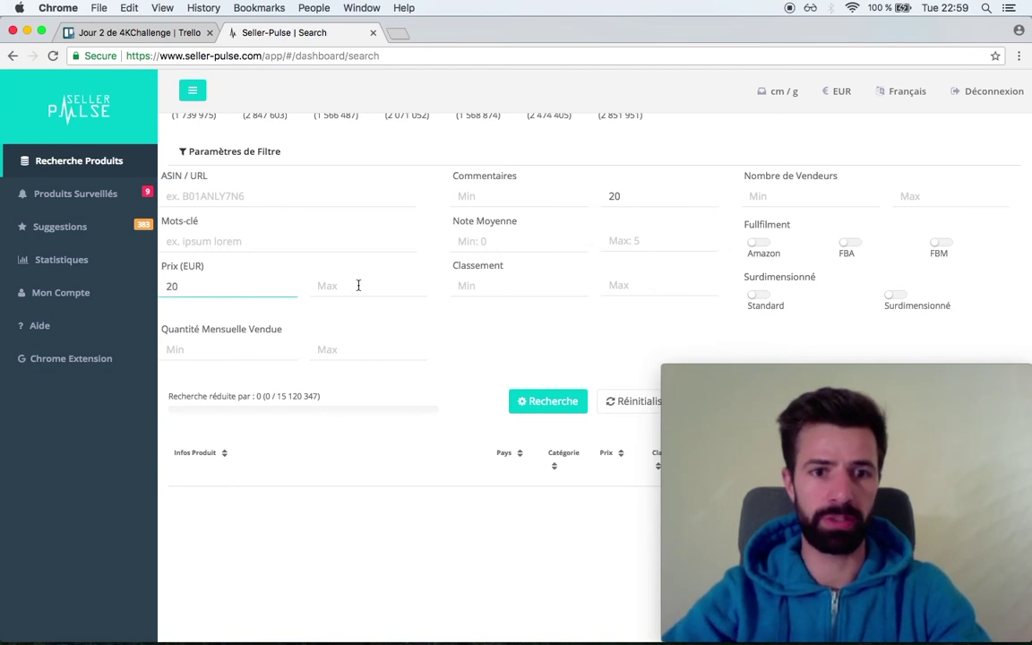
left_click(358, 285)
type("40")
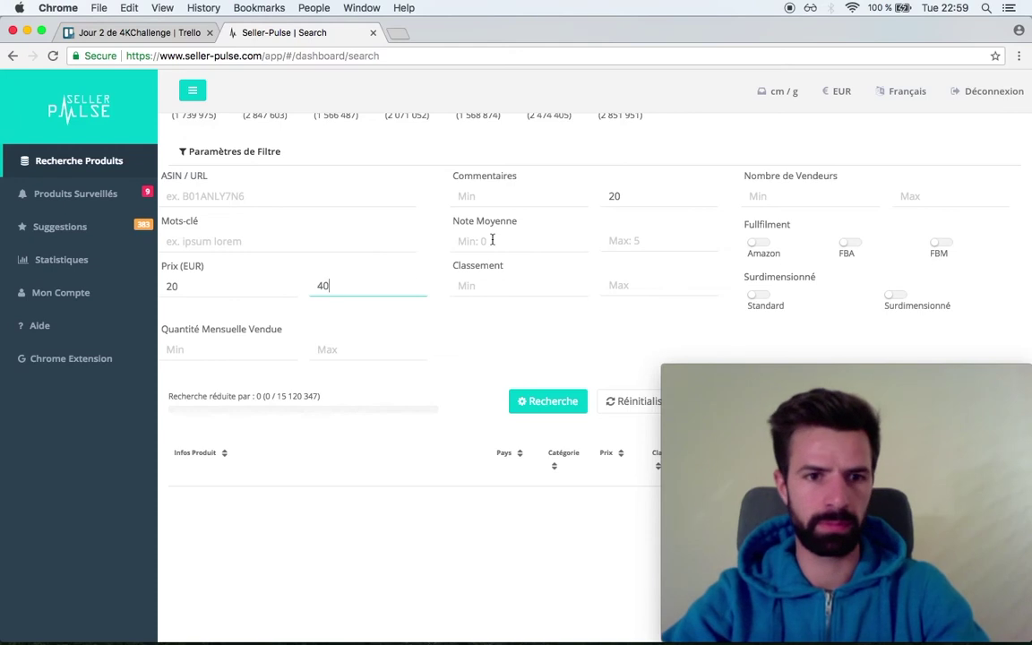
left_click(225, 351)
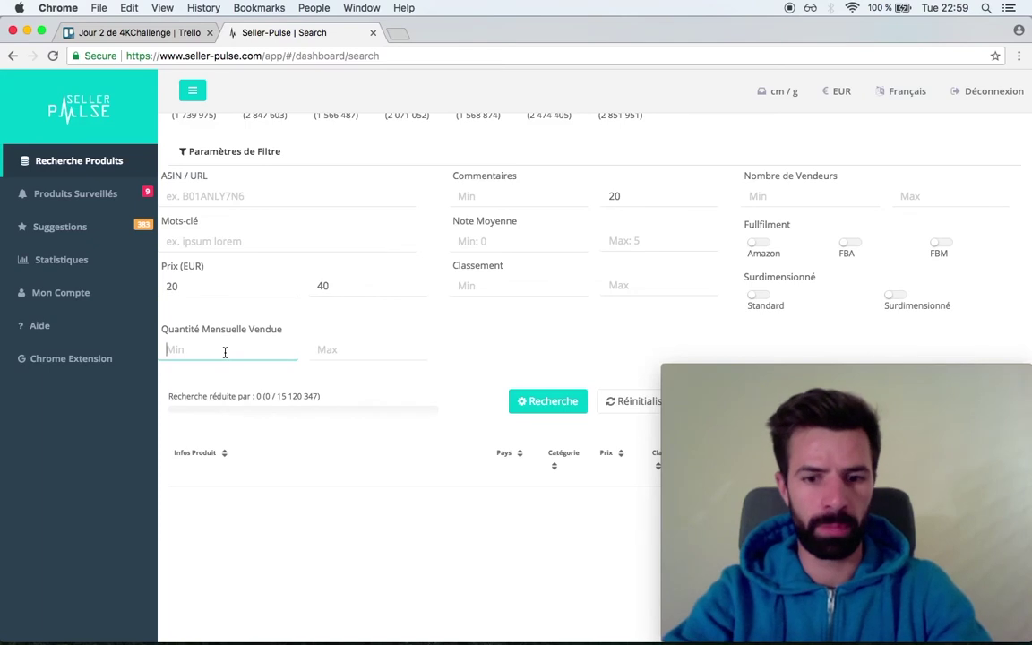
type("100")
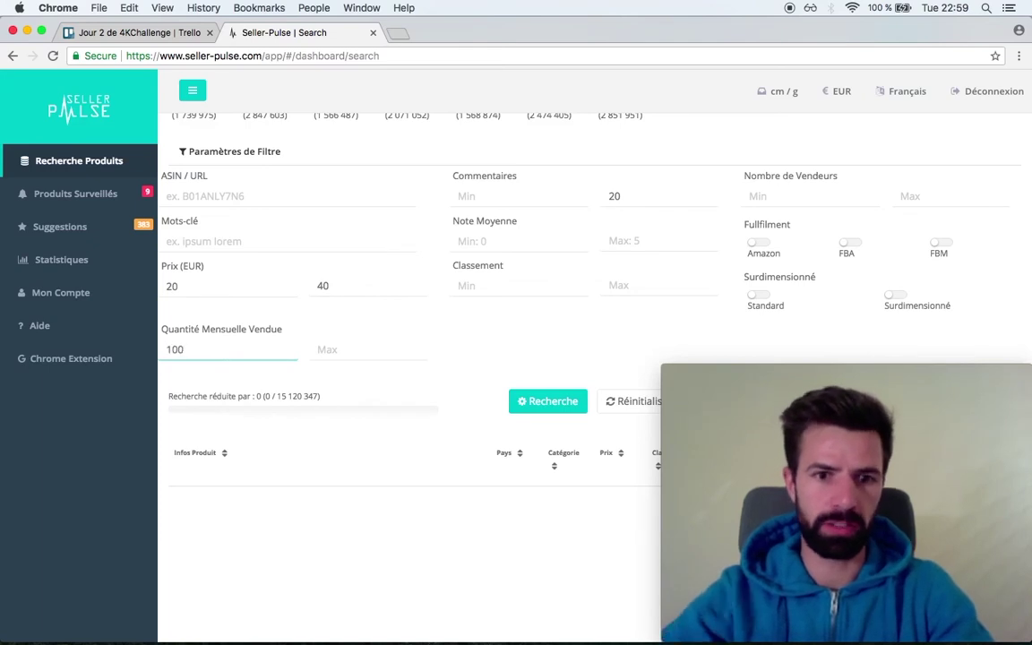
- Limit the search to Standard-size products and run it
left_click(759, 295)
scroll(390, 365, "down", 5)
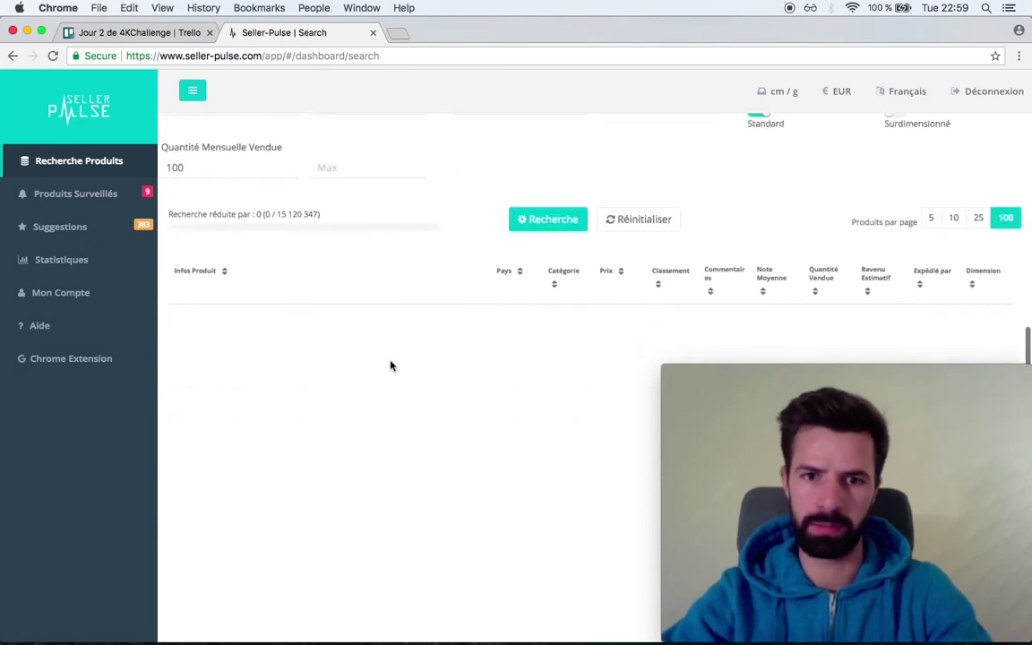
left_click(544, 221)
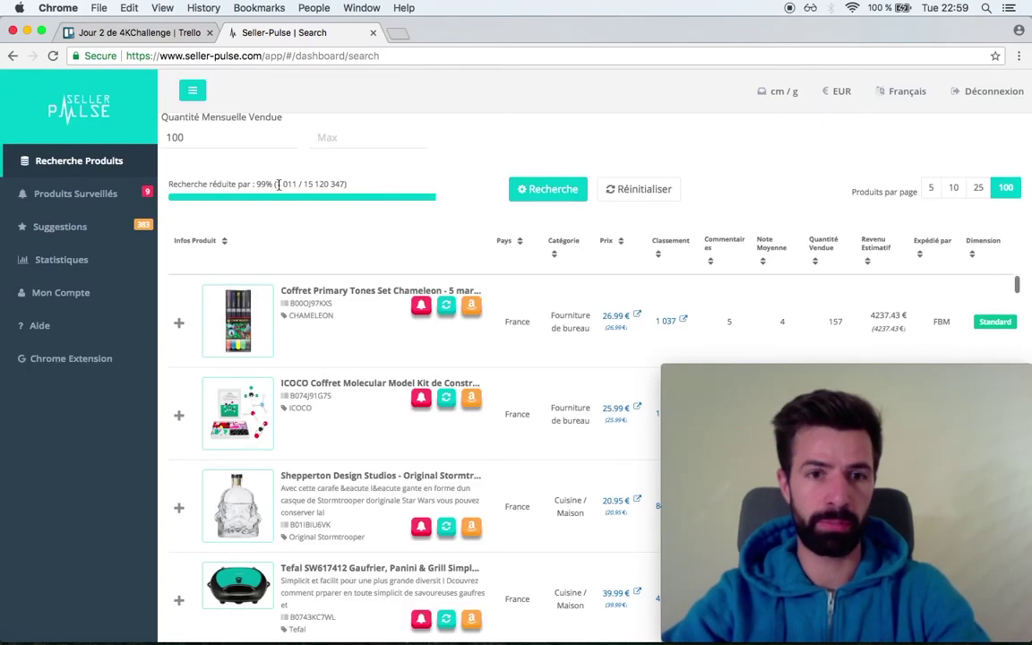
- Examine the number of matching products and browse the first entries in the results list
left_click_drag(277, 185, 293, 184)
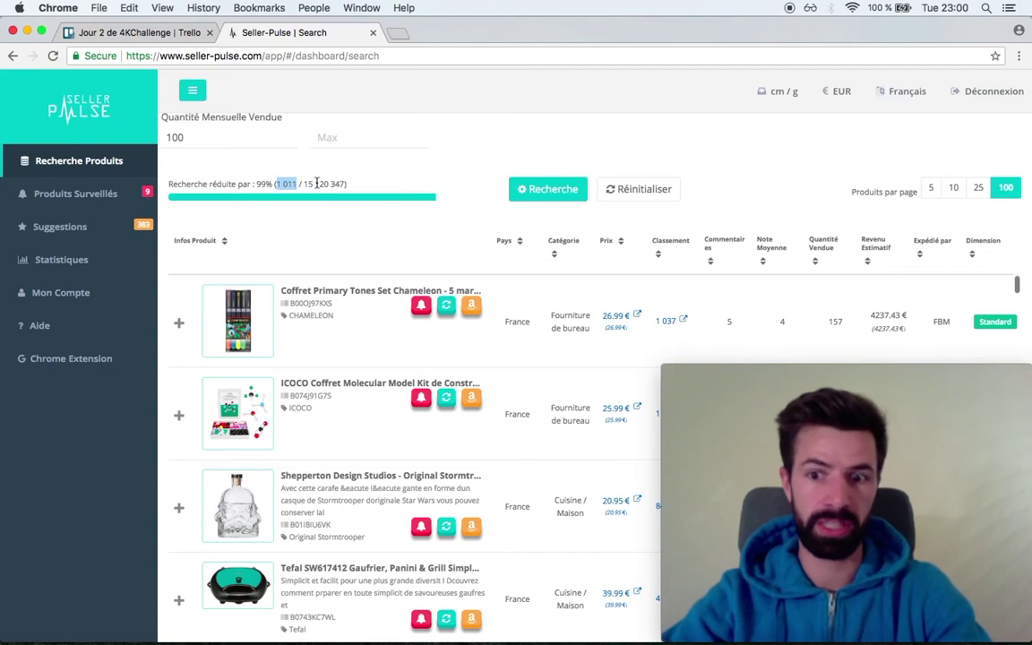
scroll(315, 187, "down", 2)
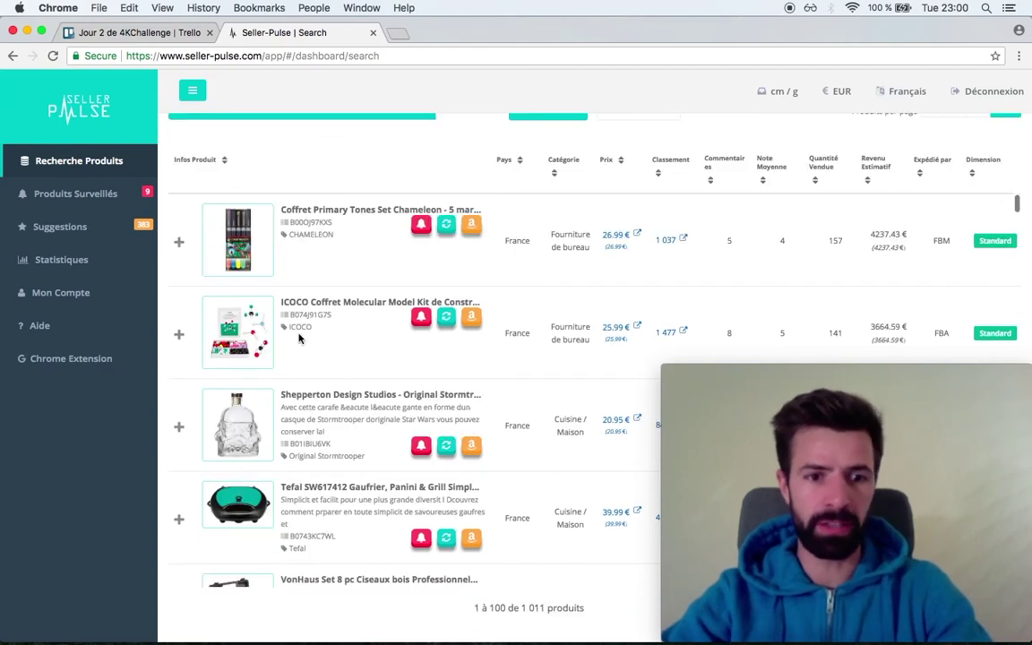
scroll(295, 508, "down", 3)
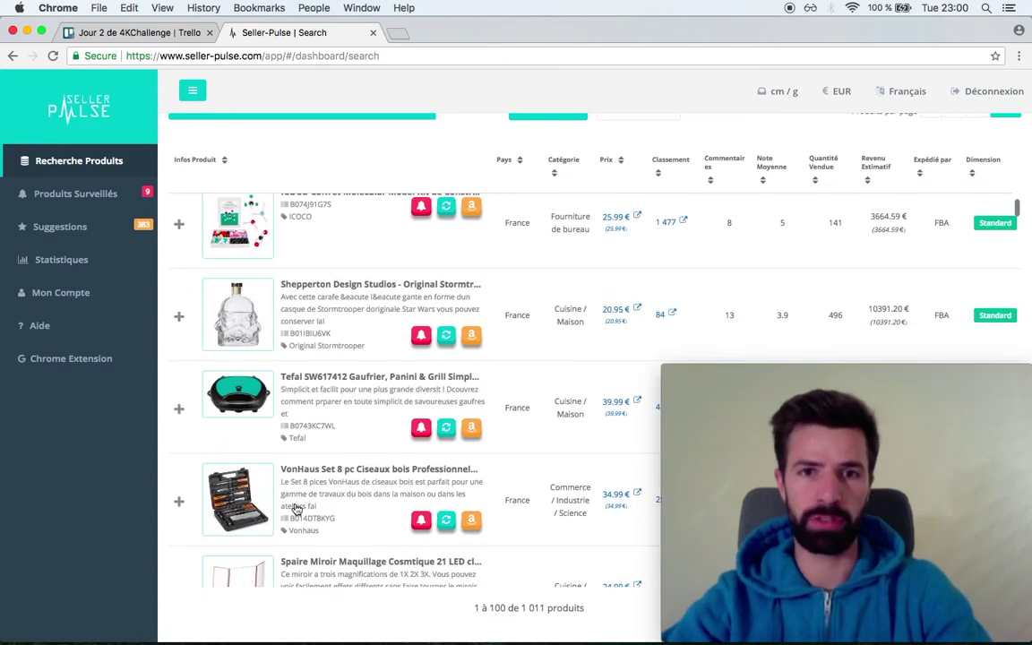
- From the Jour 2 card, open the 30-product template, make a copy in the Amazon folder and close the original
left_click(164, 37)
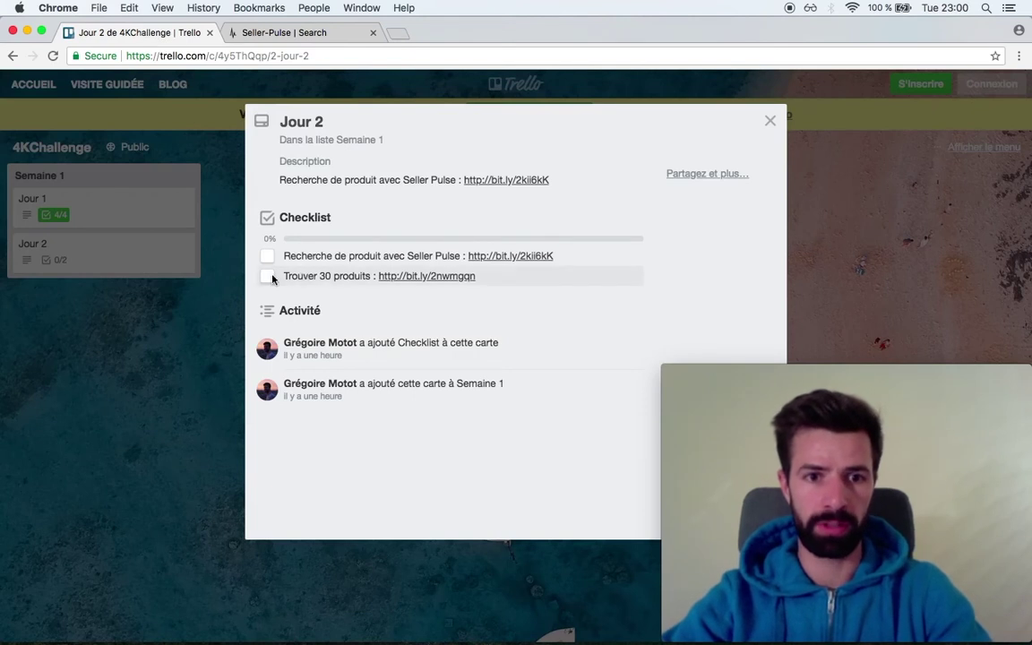
left_click(421, 279)
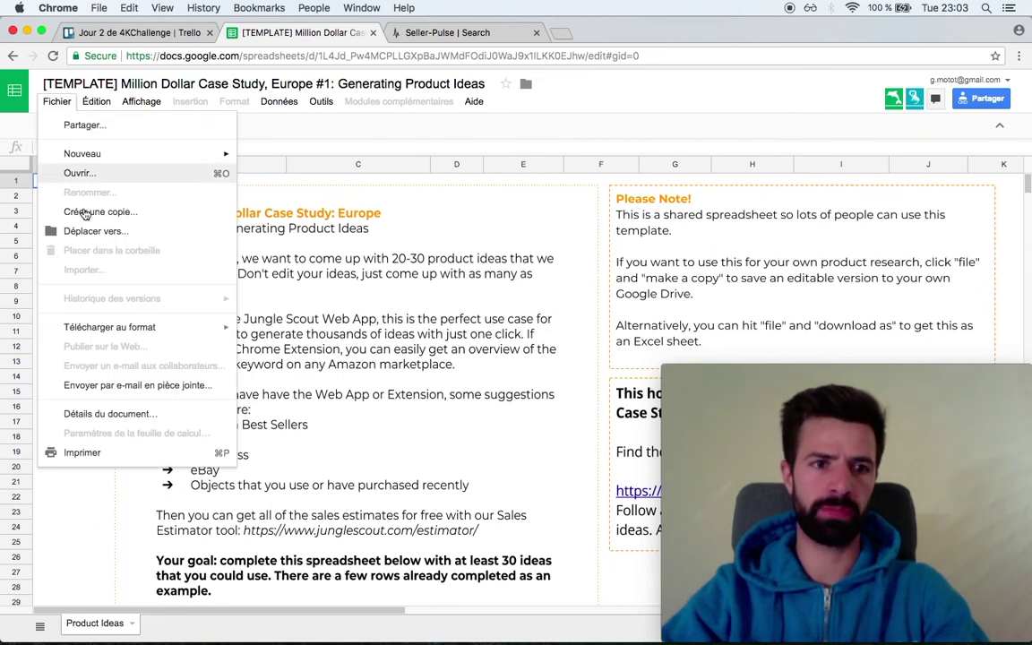
left_click(87, 216)
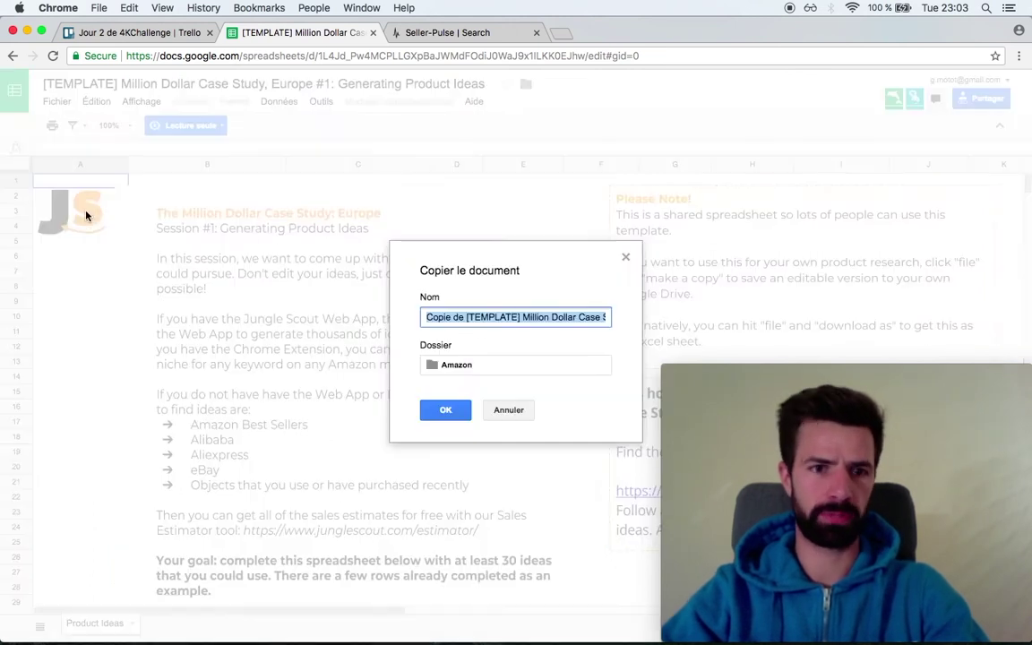
left_click(445, 410)
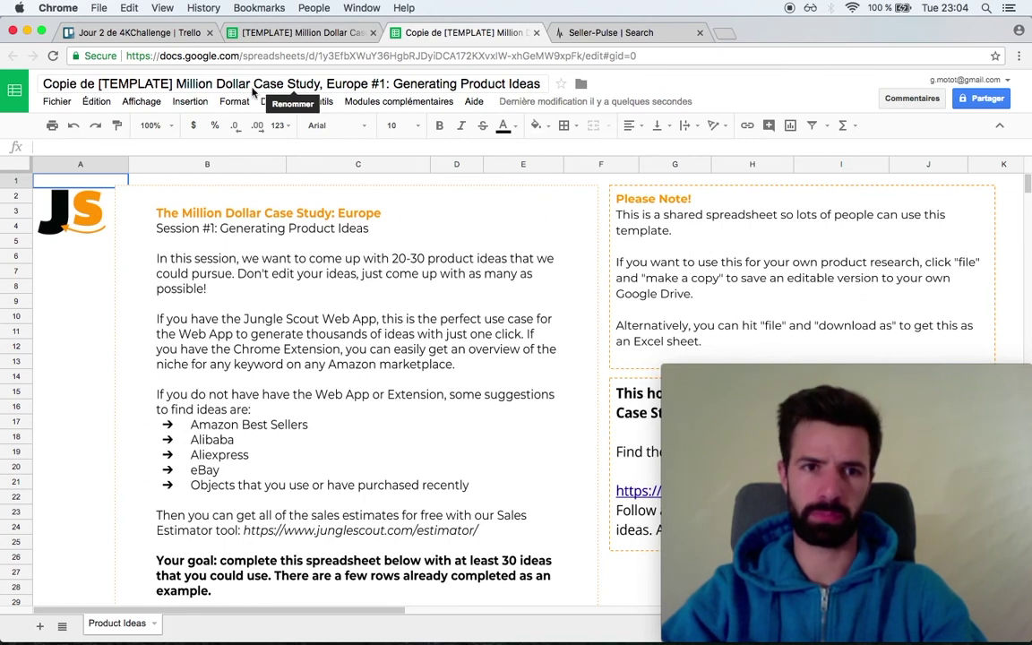
left_click(373, 32)
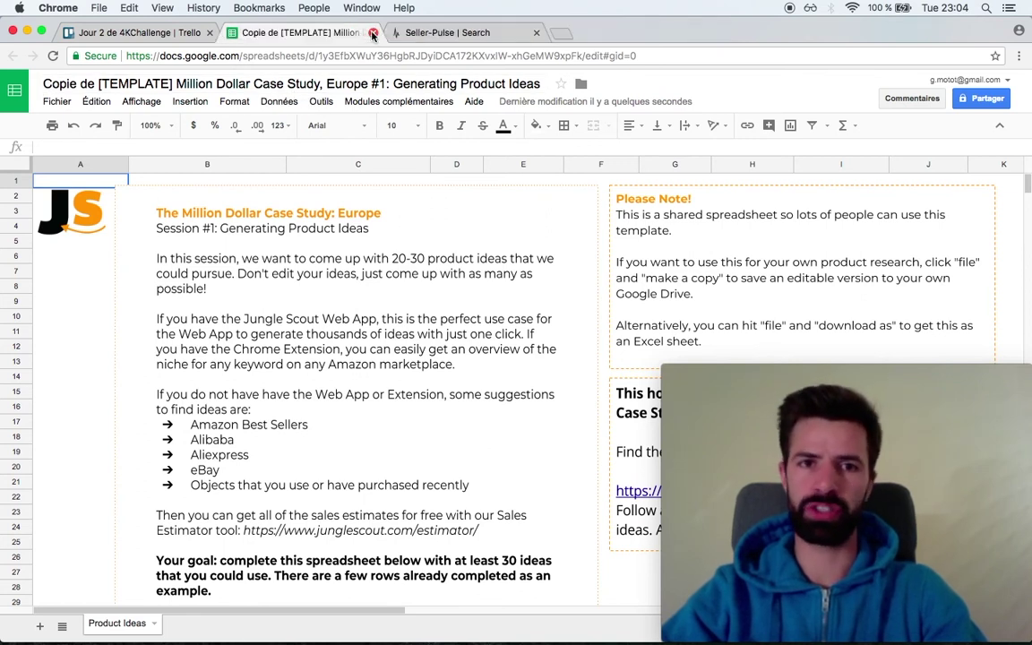
- Clear the three example rows from the product ideas table and select the first Main Keyword cell
scroll(431, 389, "down", 5)
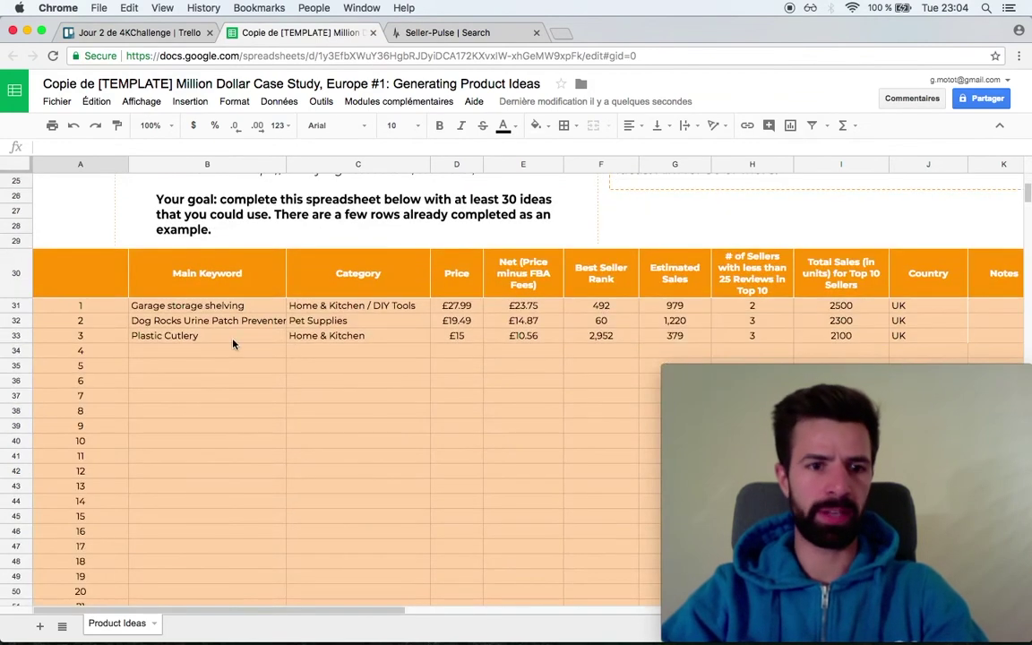
left_click(213, 357)
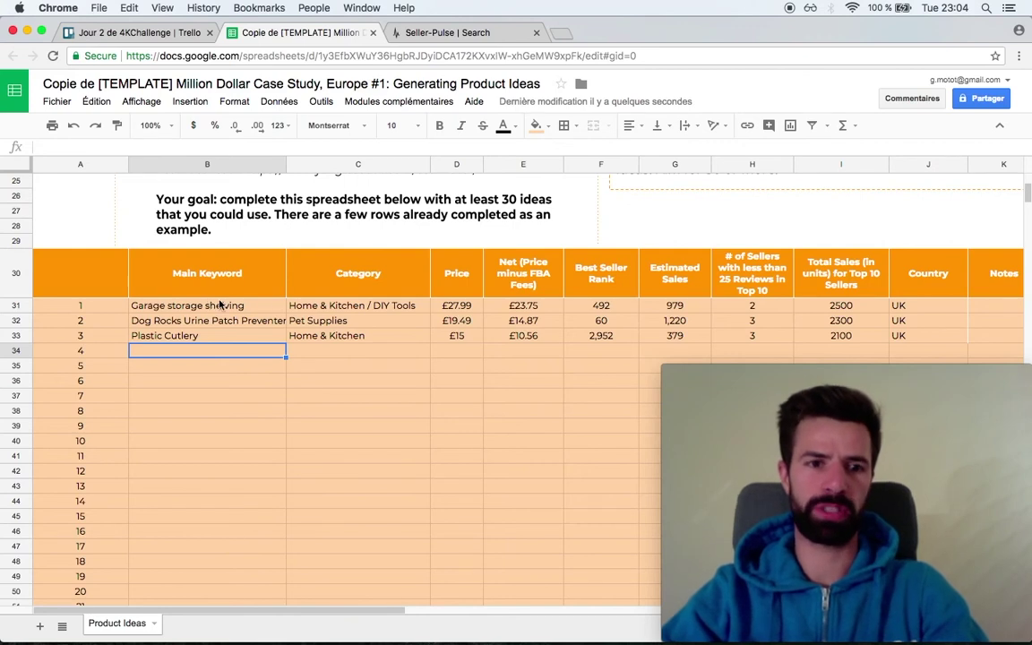
left_click(213, 307)
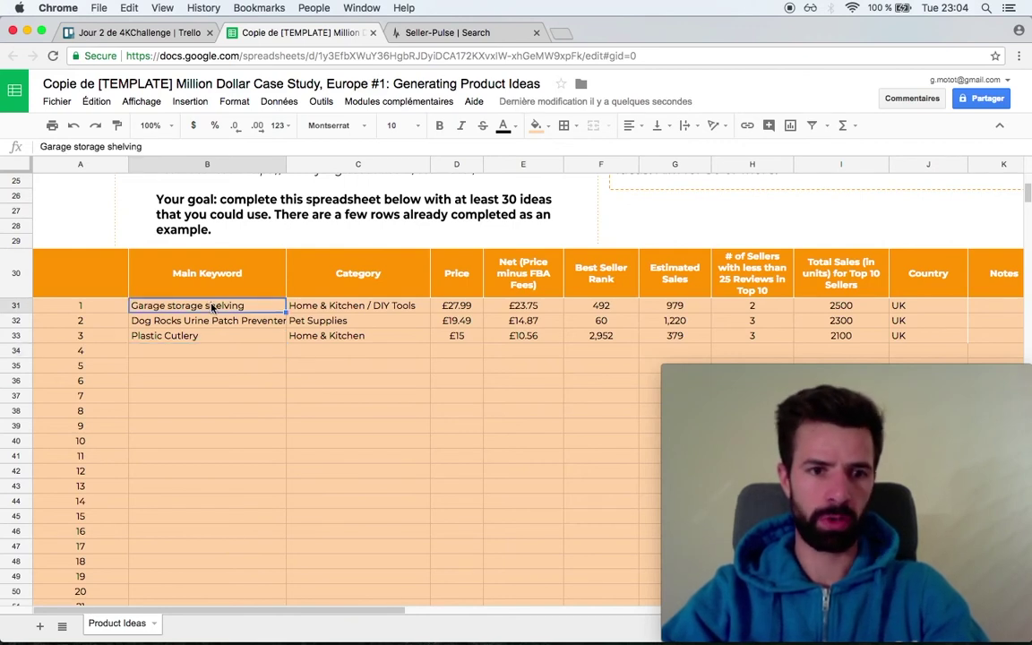
left_click_drag(131, 304, 908, 345)
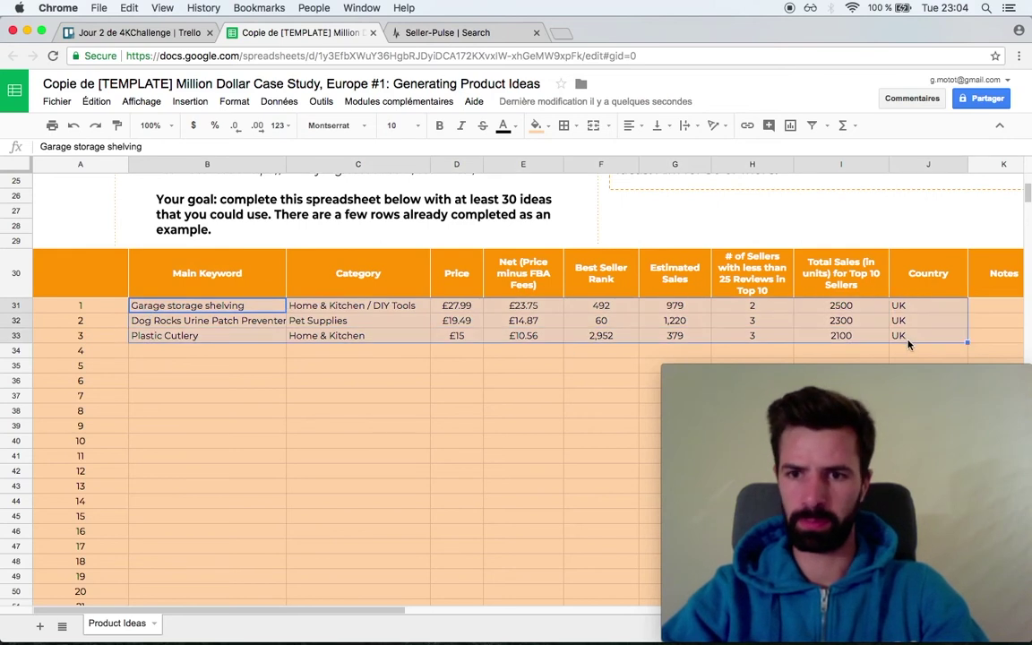
key("Delete")
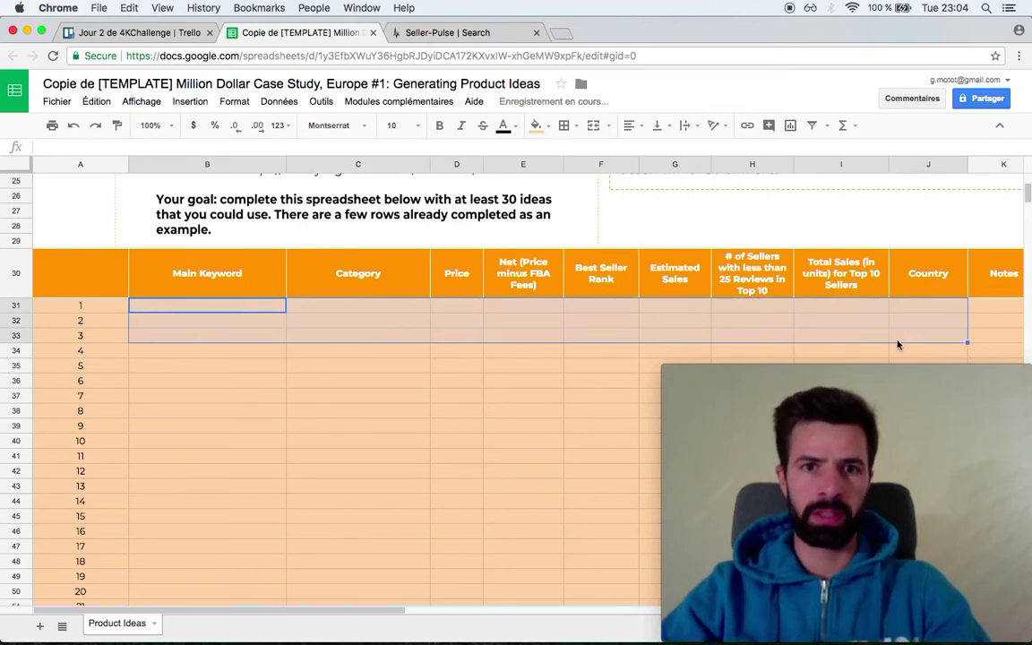
left_click(291, 352)
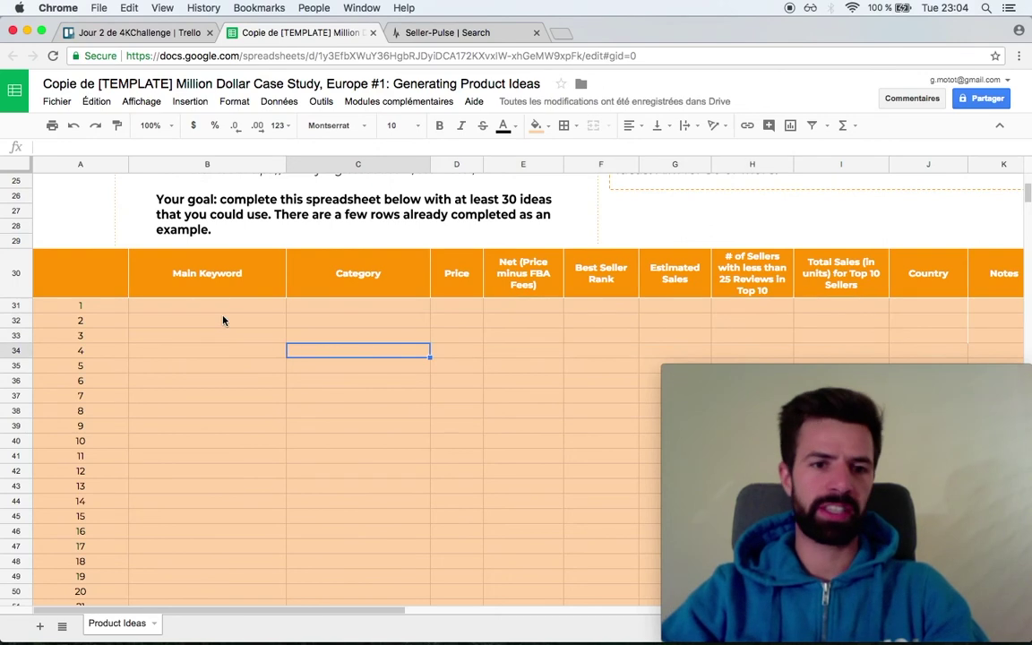
left_click(191, 307)
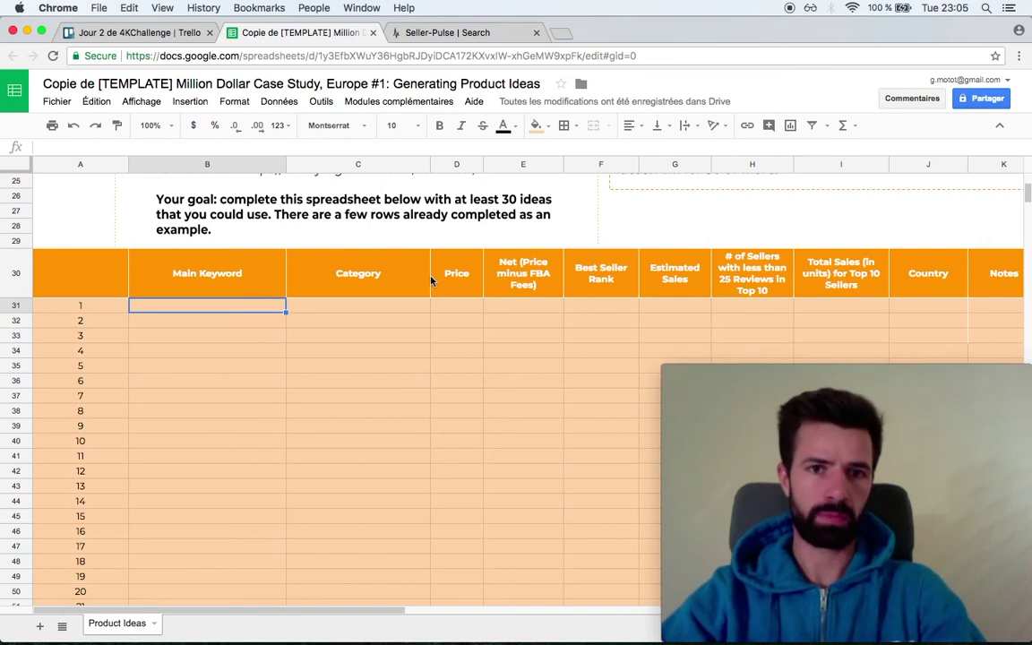
- Return to the Seller Pulse results and browse the listed products for a possible product idea
left_click(437, 33)
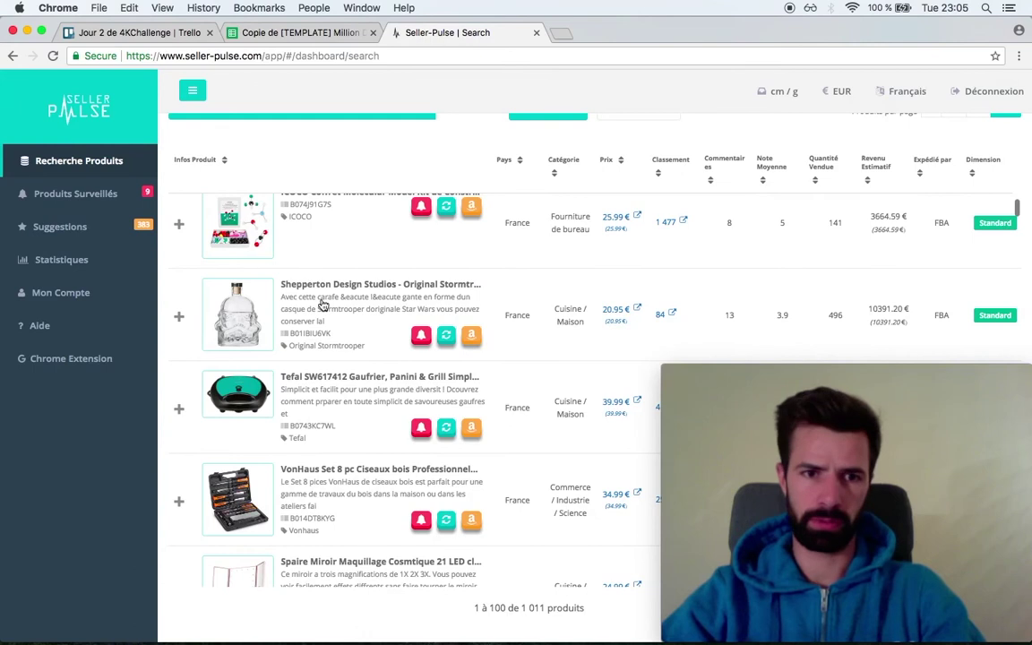
scroll(323, 305, "up", 5)
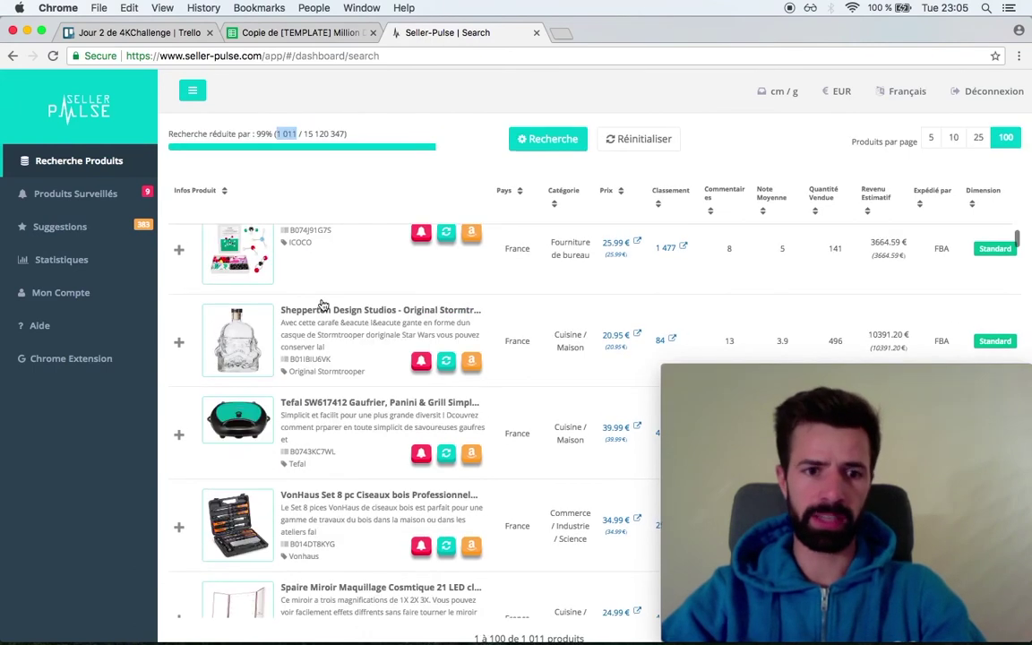
scroll(323, 306, "down", 3)
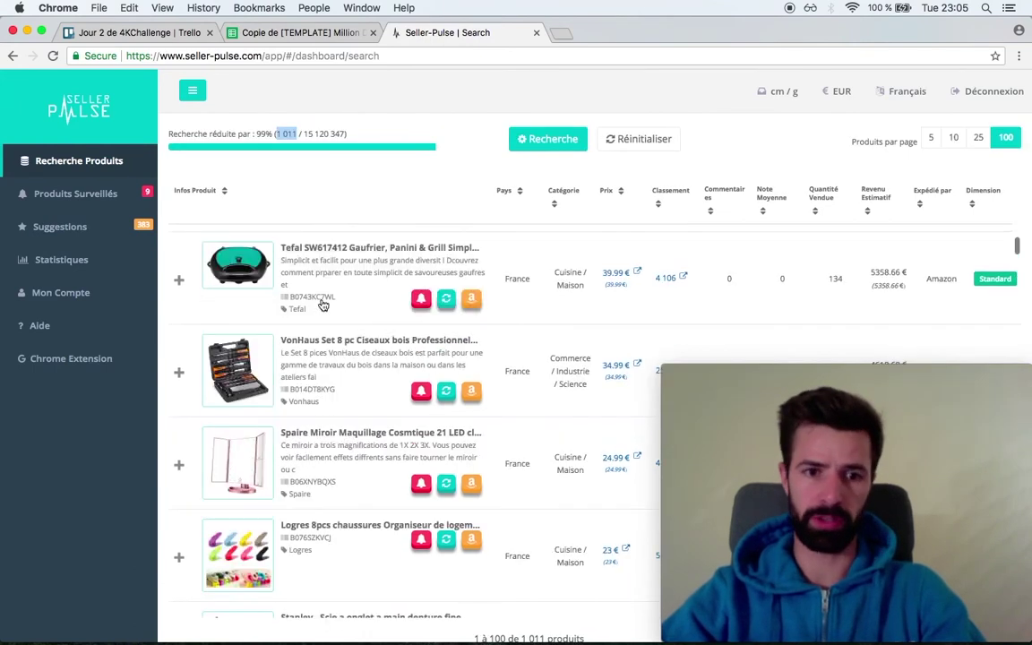
scroll(322, 306, "down", 3)
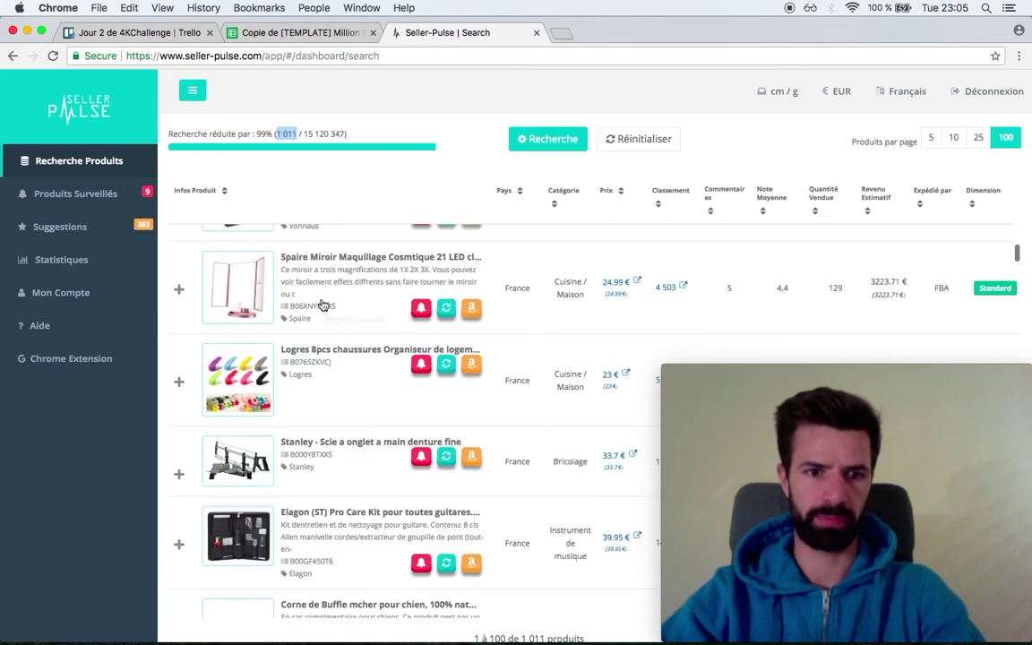
scroll(322, 306, "down", 1)
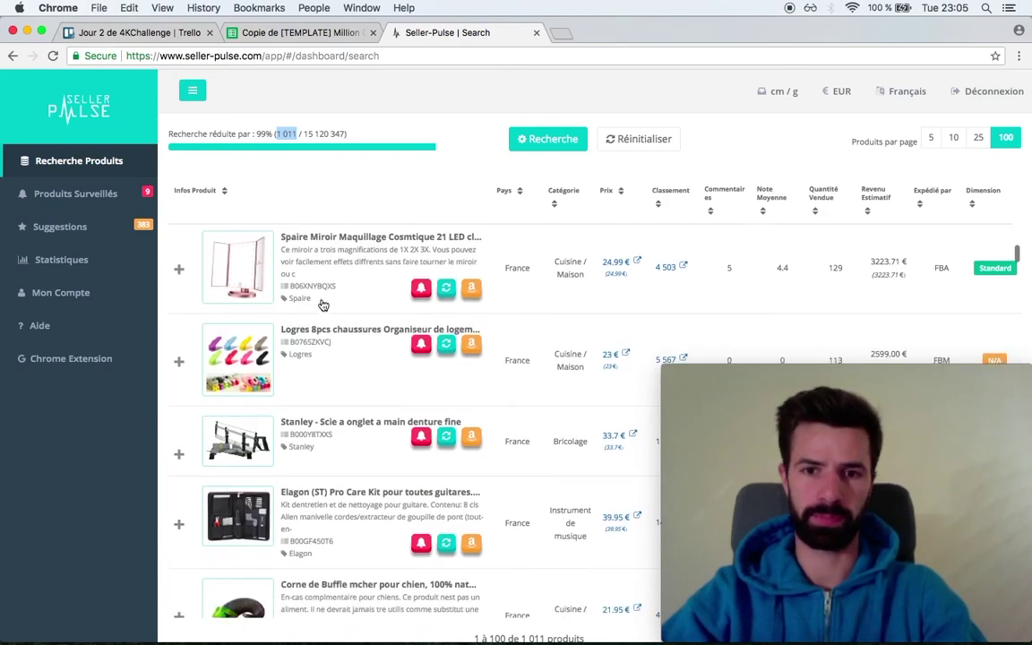
scroll(253, 318, "up", 6)
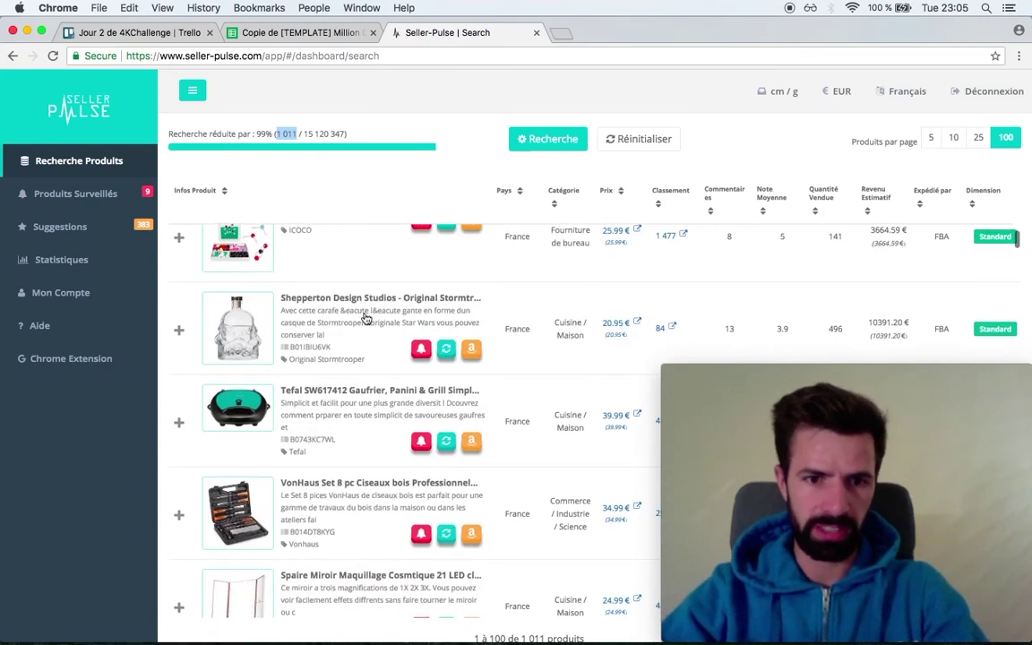
scroll(368, 318, "down", 3)
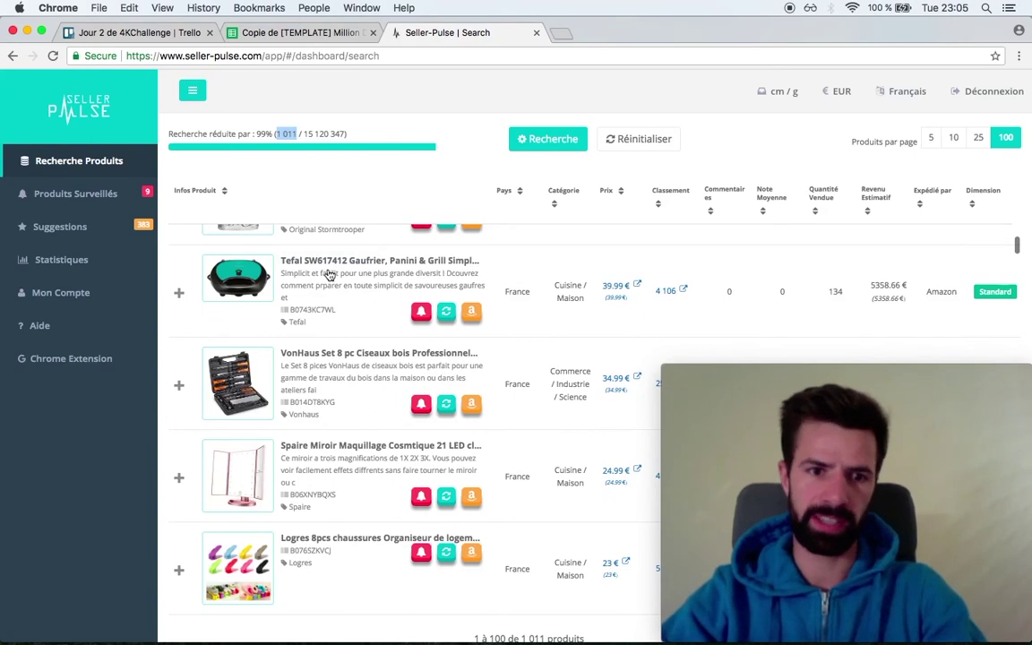
scroll(330, 274, "down", 2)
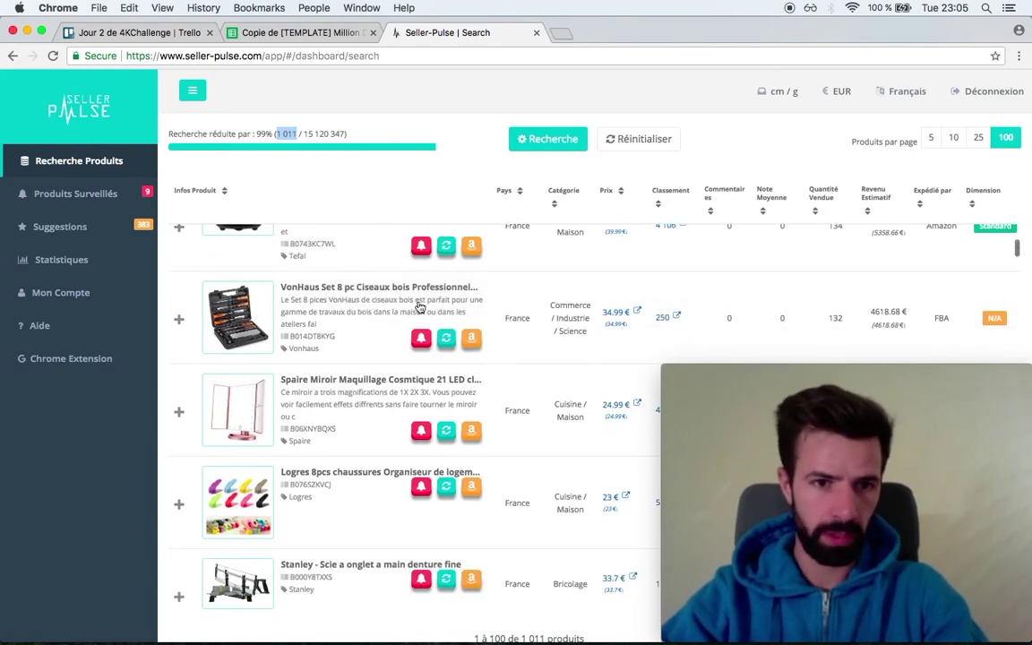
scroll(368, 305, "down", 3)
scroll(380, 318, "down", 2)
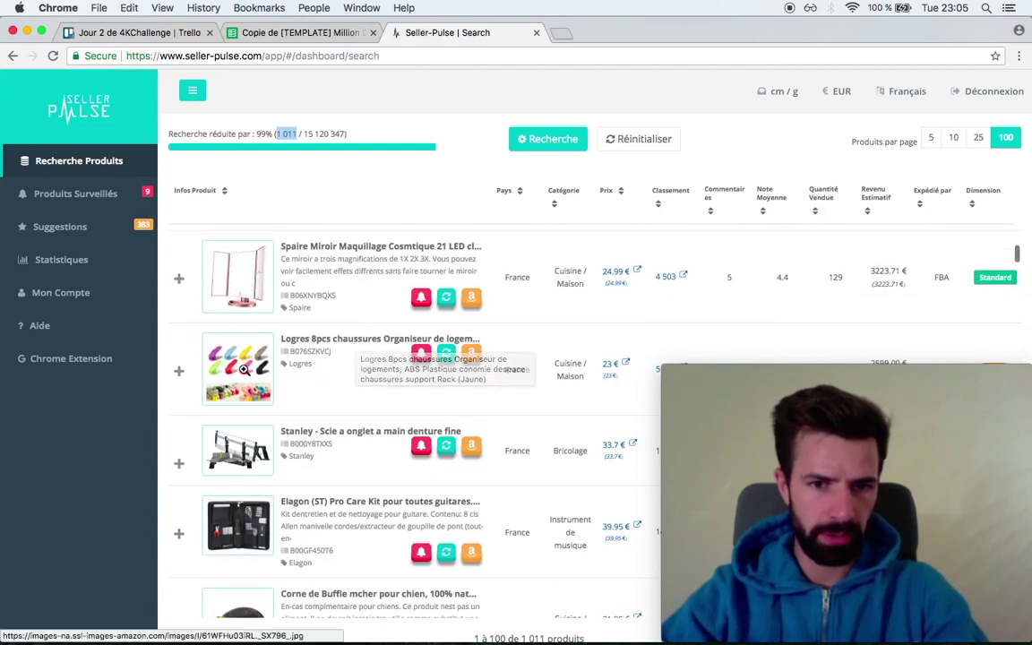
- Open the Amazon page of the Logres 8pcs shoe organiser and review its listing
left_click(473, 355)
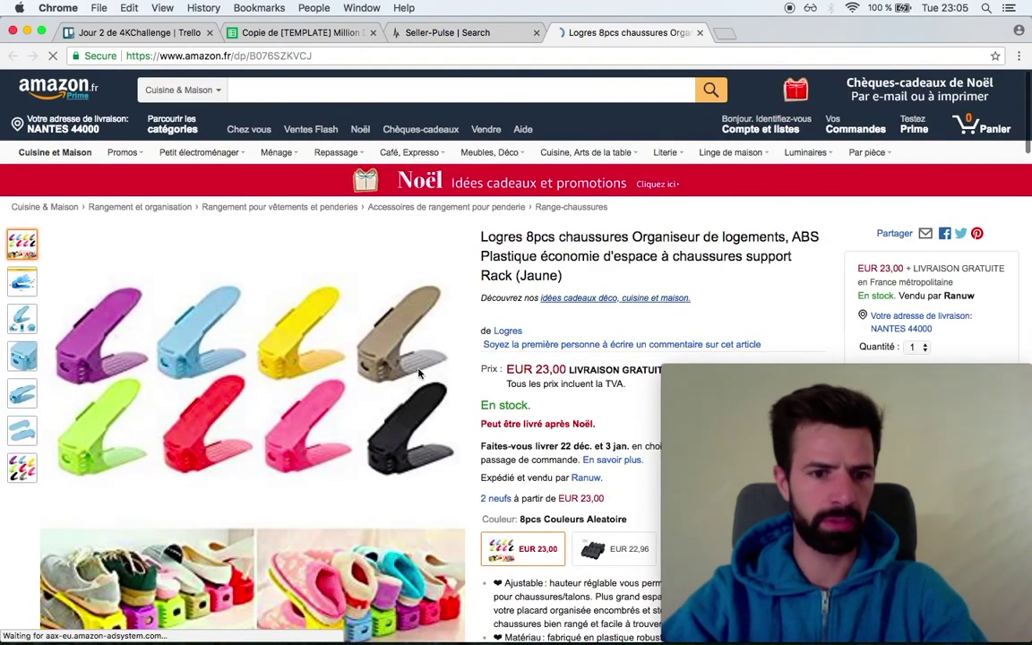
scroll(397, 293, "down", 1)
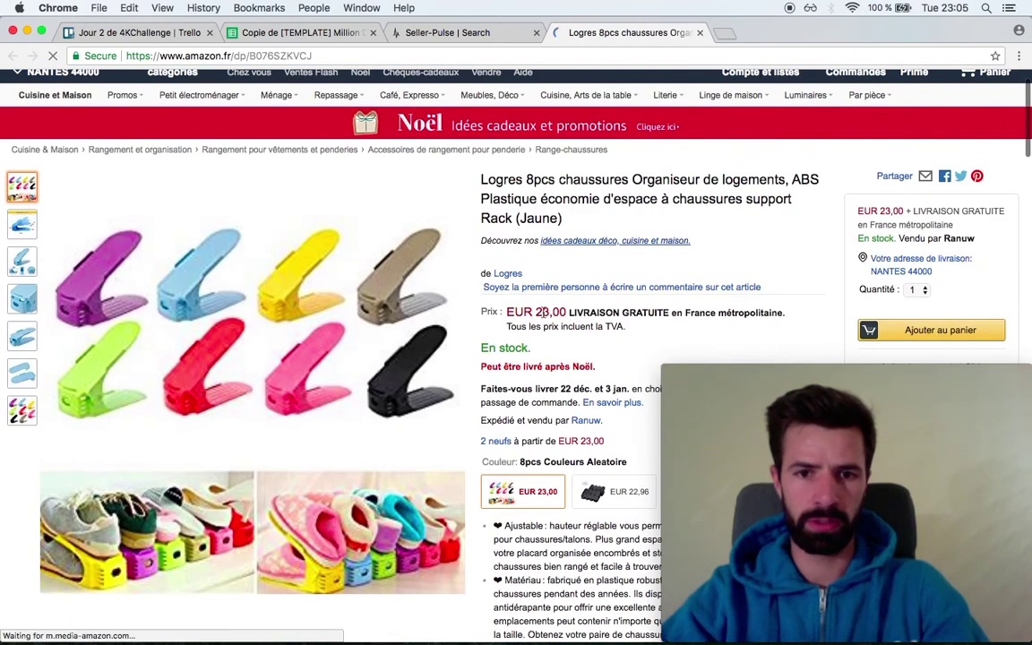
scroll(358, 224, "up", 1)
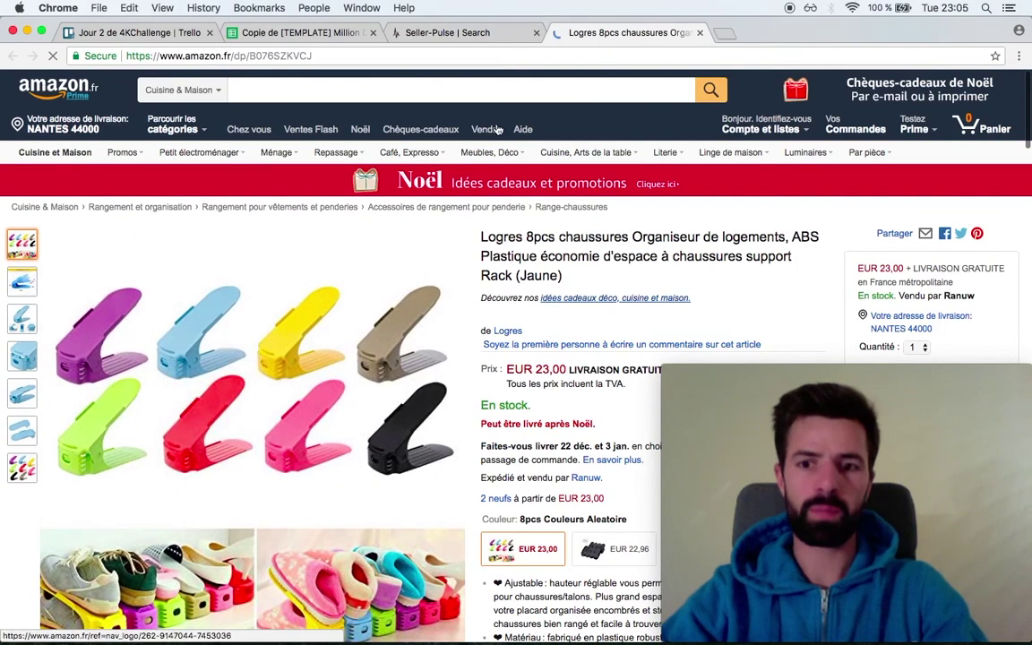
mouse_move(752, 130)
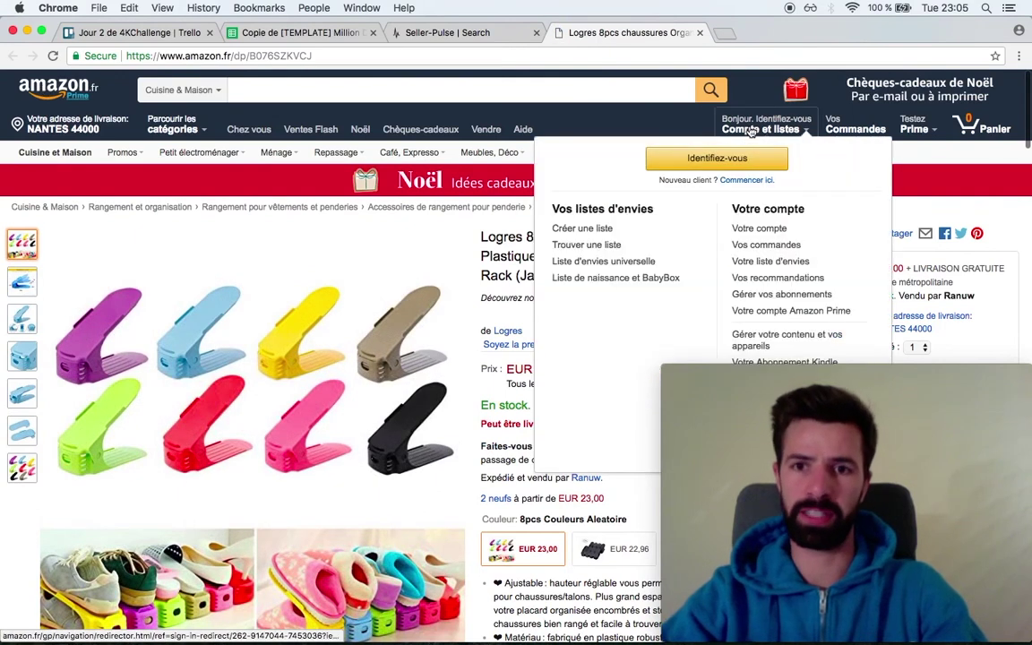
scroll(712, 259, "down", 2)
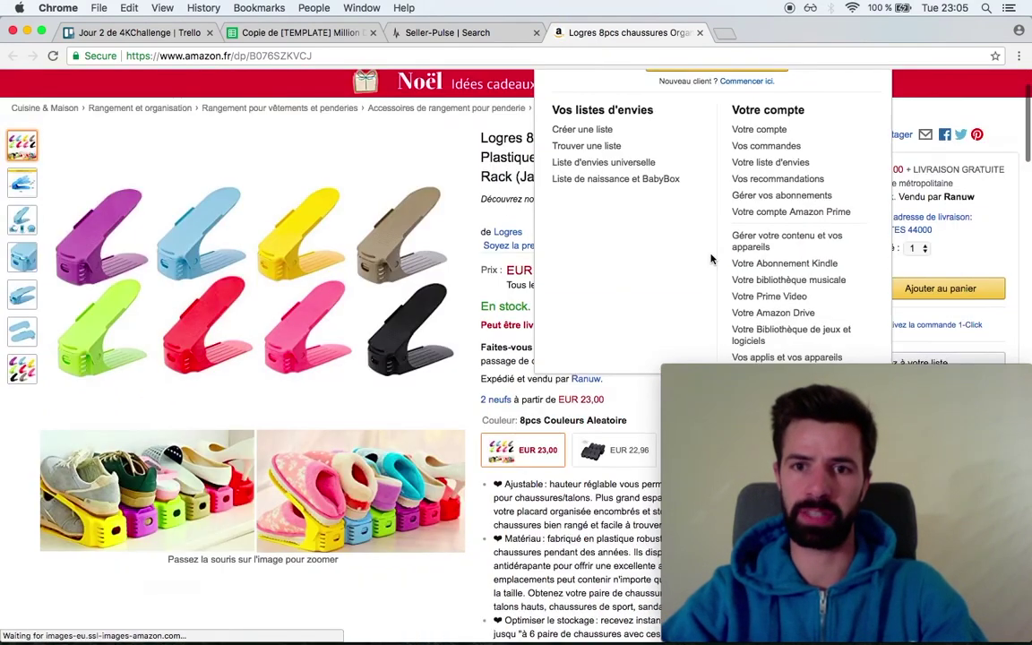
scroll(648, 221, "up", 2)
- Search Amazon.fr for the suggested keyword "organiseur chaussure" in Toutes nos catégories
left_click(180, 90)
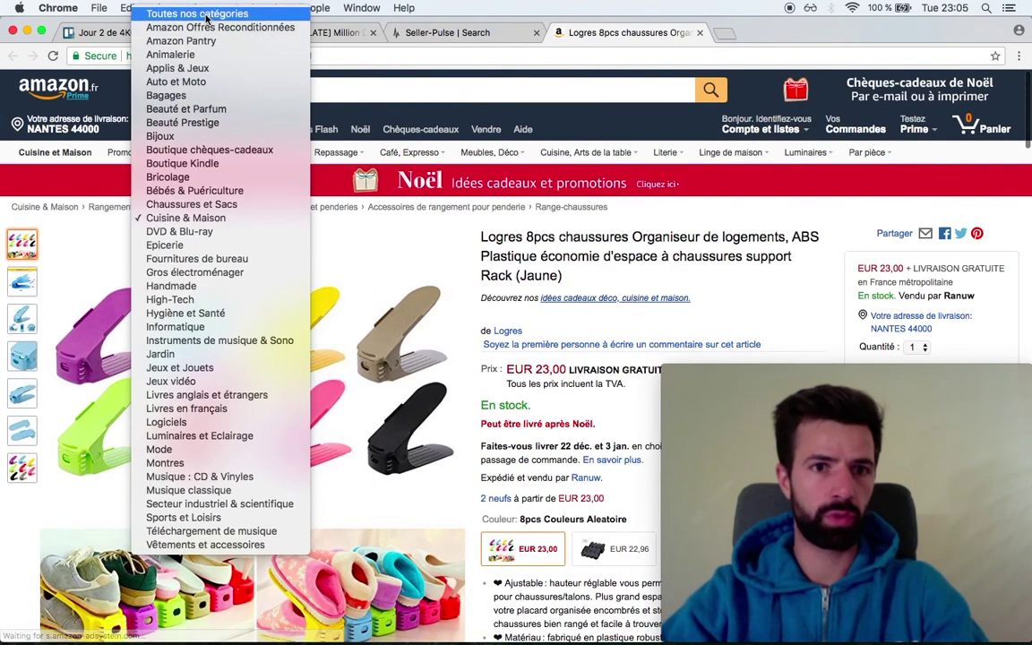
left_click(206, 14)
left_click(277, 88)
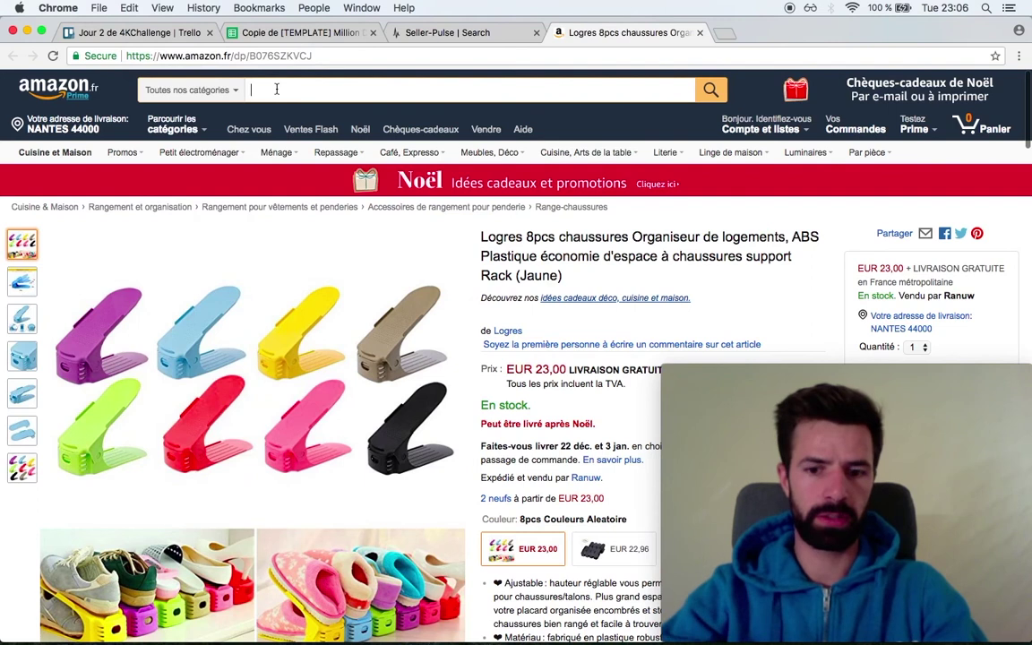
type("organiseur ch")
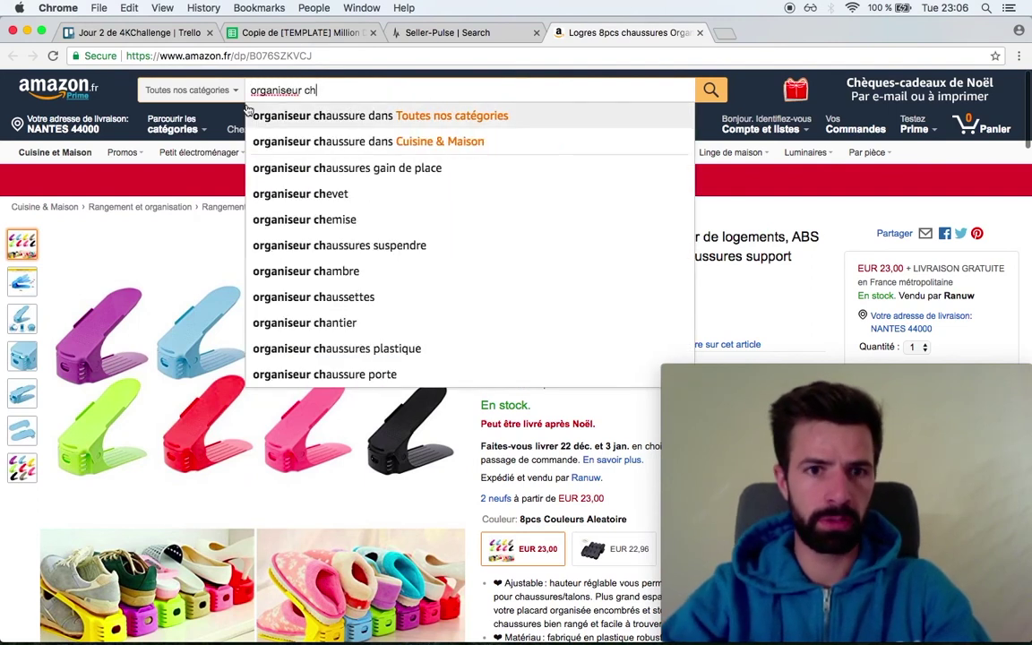
left_click(285, 117)
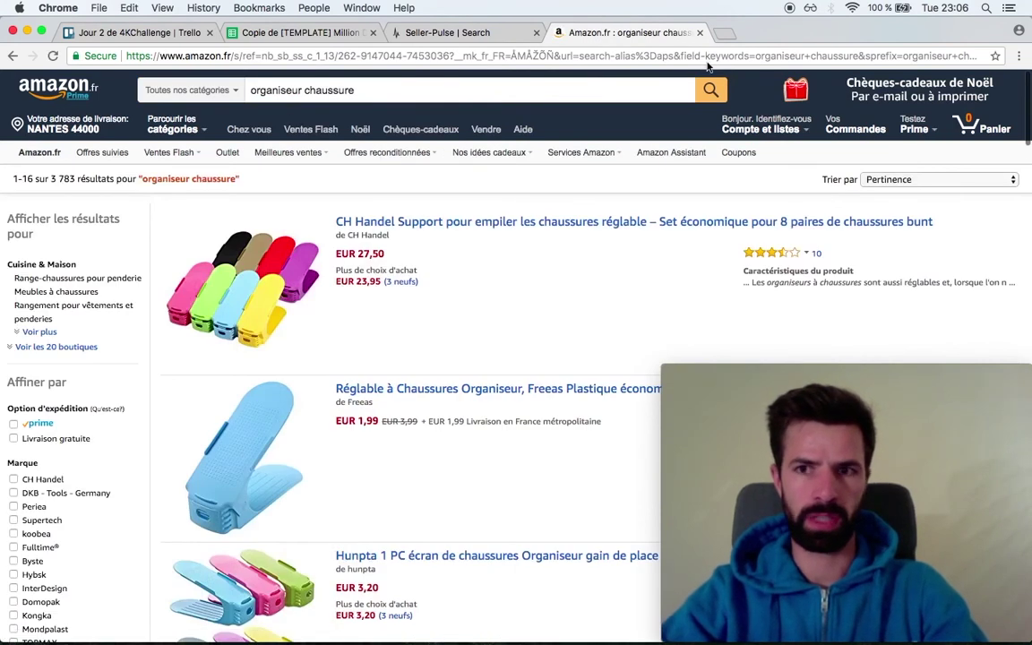
- Install the Seller-Pulse Chrome Extension from its Chrome Web Store page linked in Seller Pulse and dismiss the installation notice
left_click(471, 33)
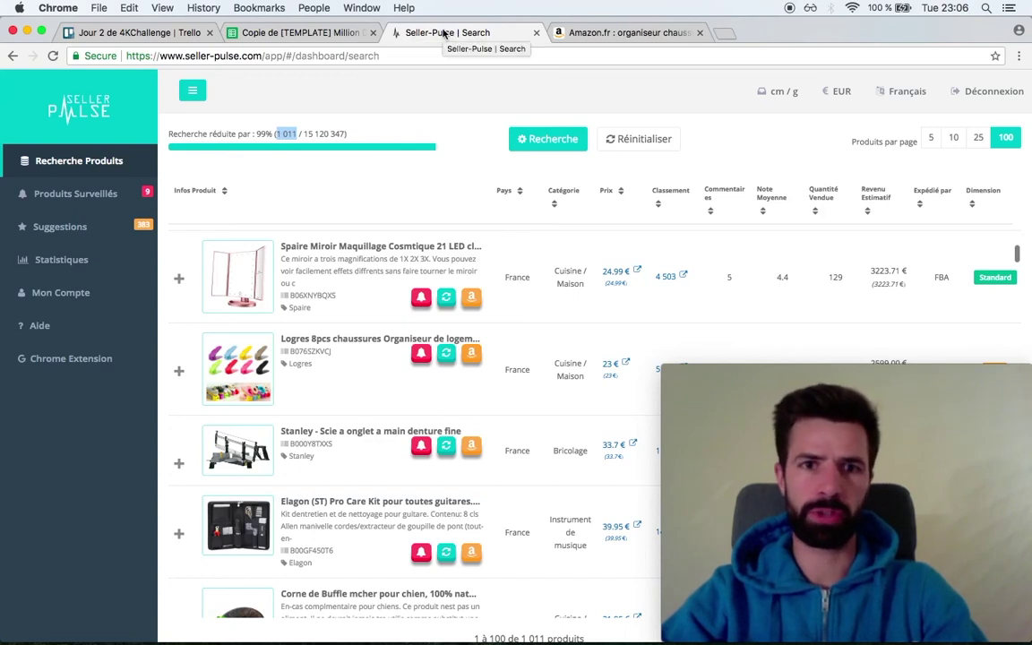
left_click(43, 360)
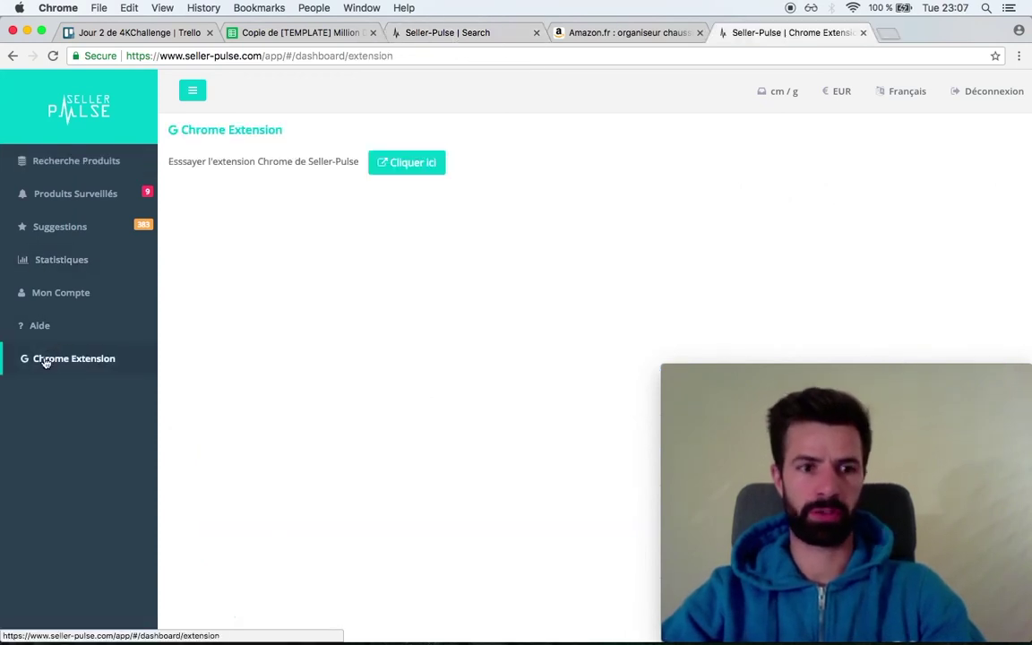
left_click(420, 164)
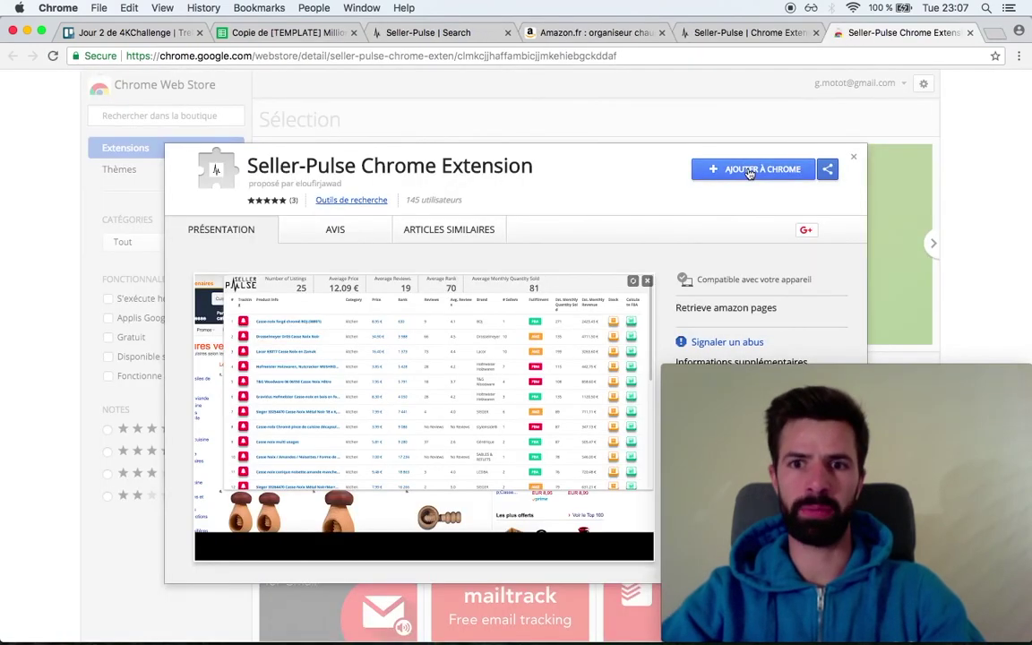
left_click(750, 173)
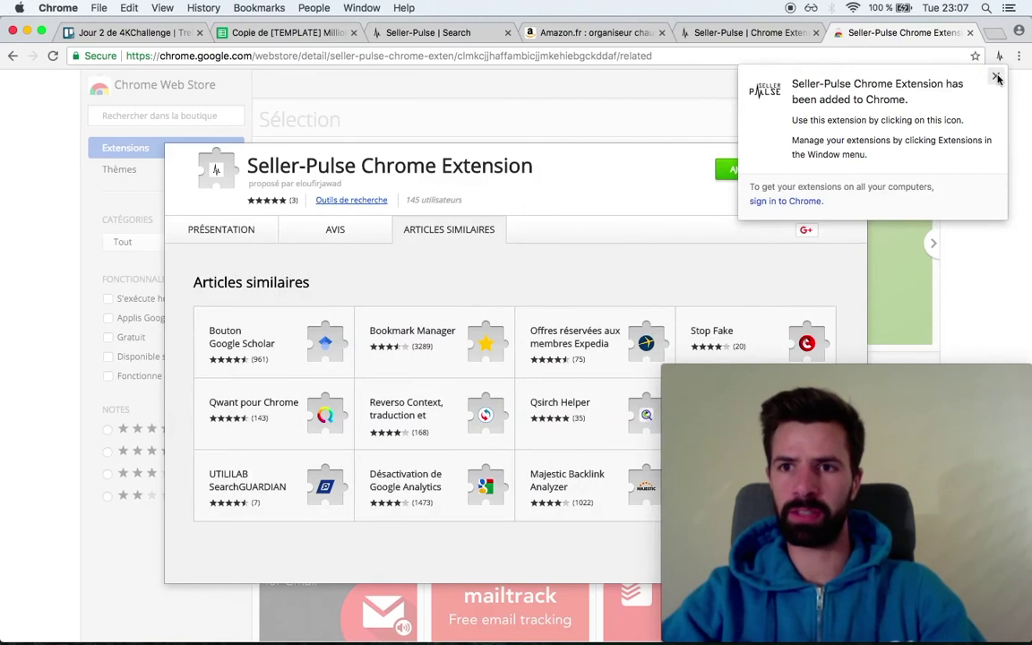
left_click(996, 76)
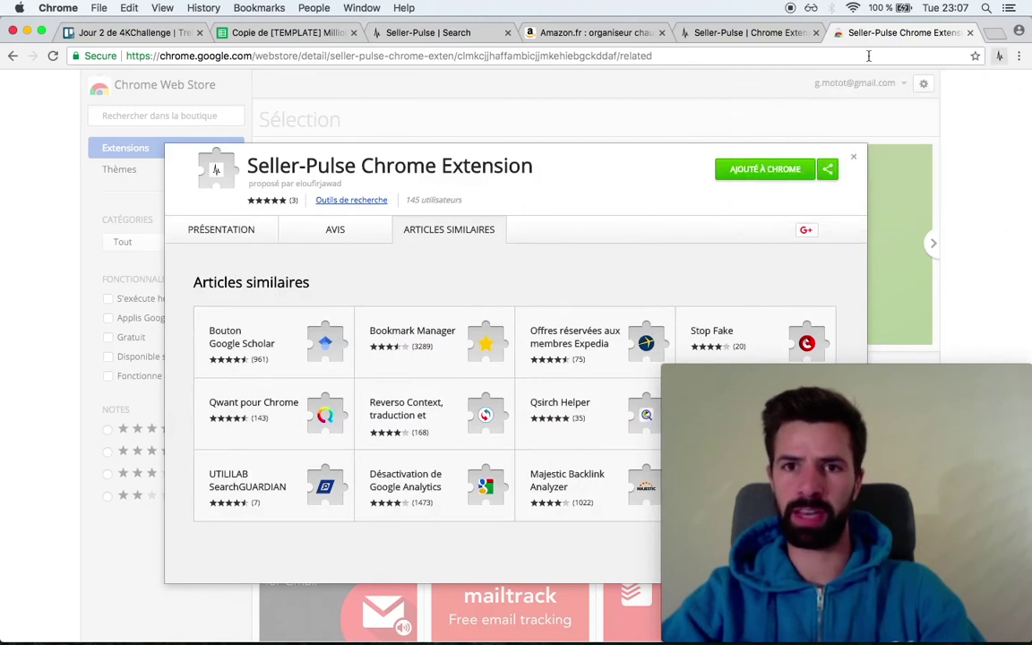
- Open the Seller-Pulse extension on the Amazon.fr results for organiseur chaussure and log in with the account email and password
left_click(581, 33)
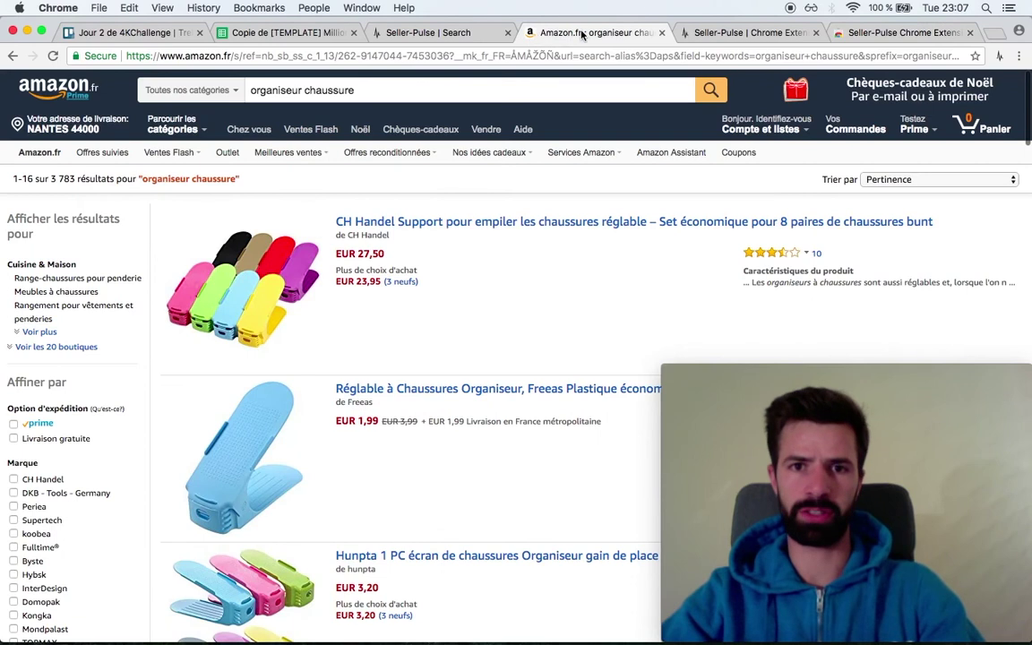
left_click(1001, 56)
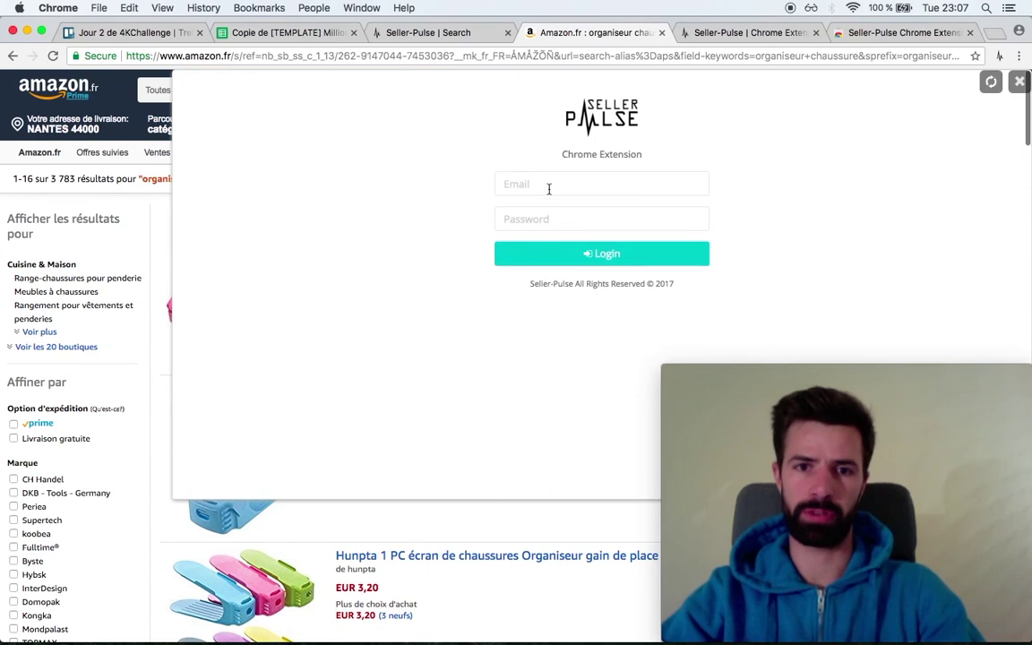
left_click(549, 184)
type("g")
key("Down")
key("Return")
key("Tab")
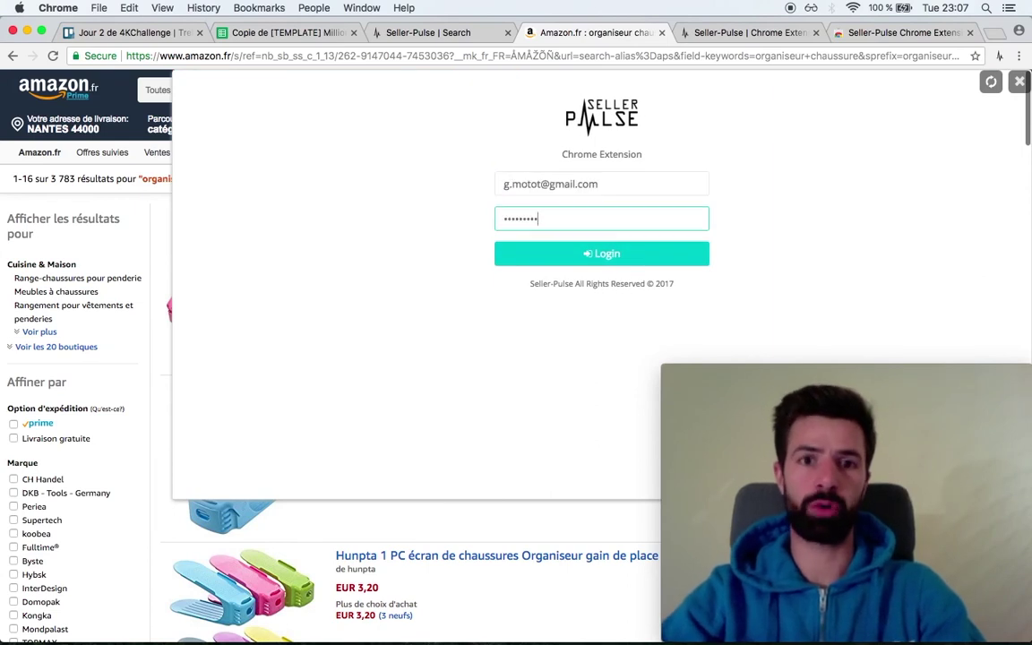
left_click(570, 256)
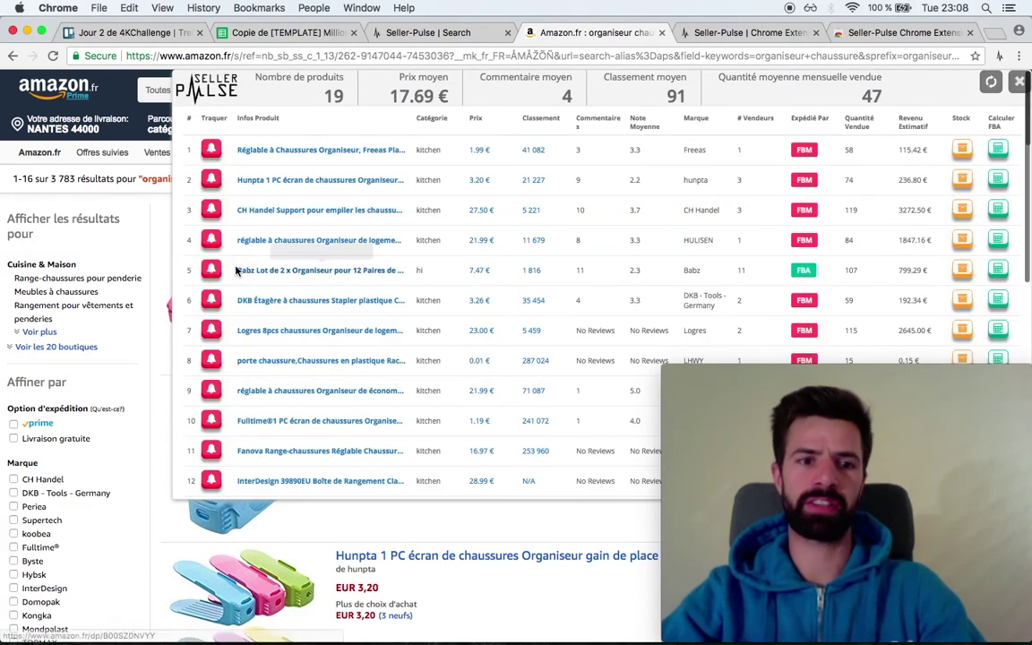
- Examine the Seller-Pulse statistics for the organiseur chaussure search alongside the matching products in the Amazon results
scroll(108, 307, "down", 5)
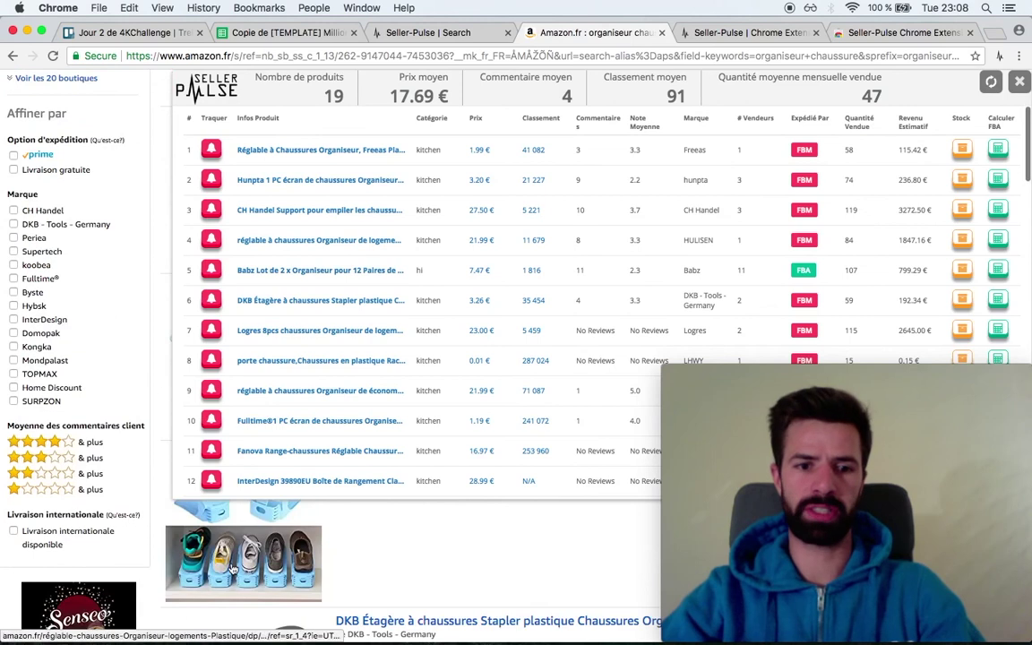
scroll(248, 584, "down", 10)
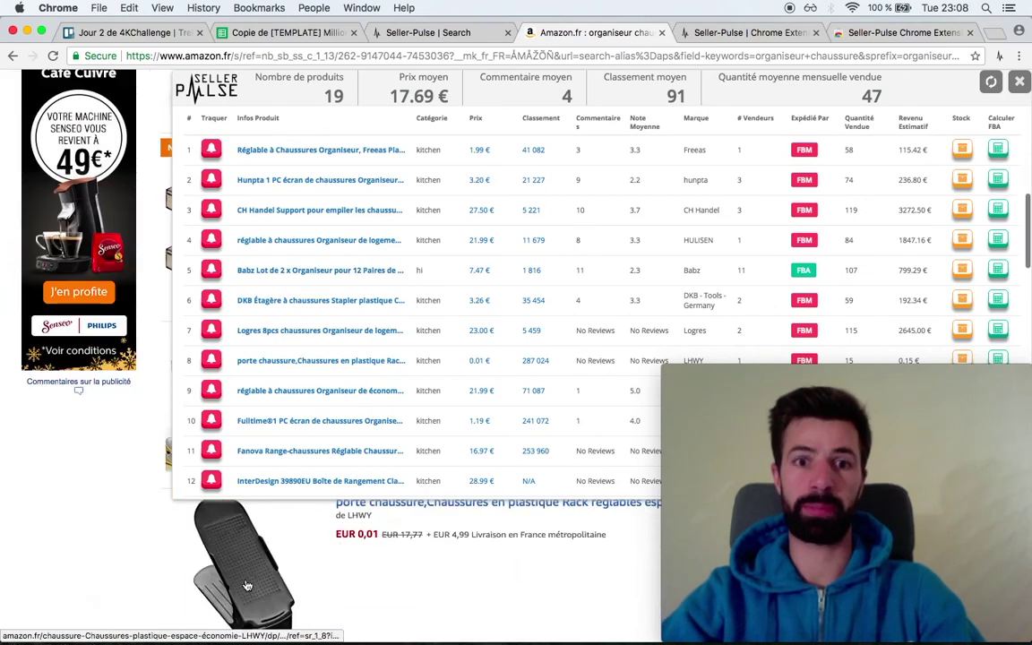
scroll(248, 584, "up", 8)
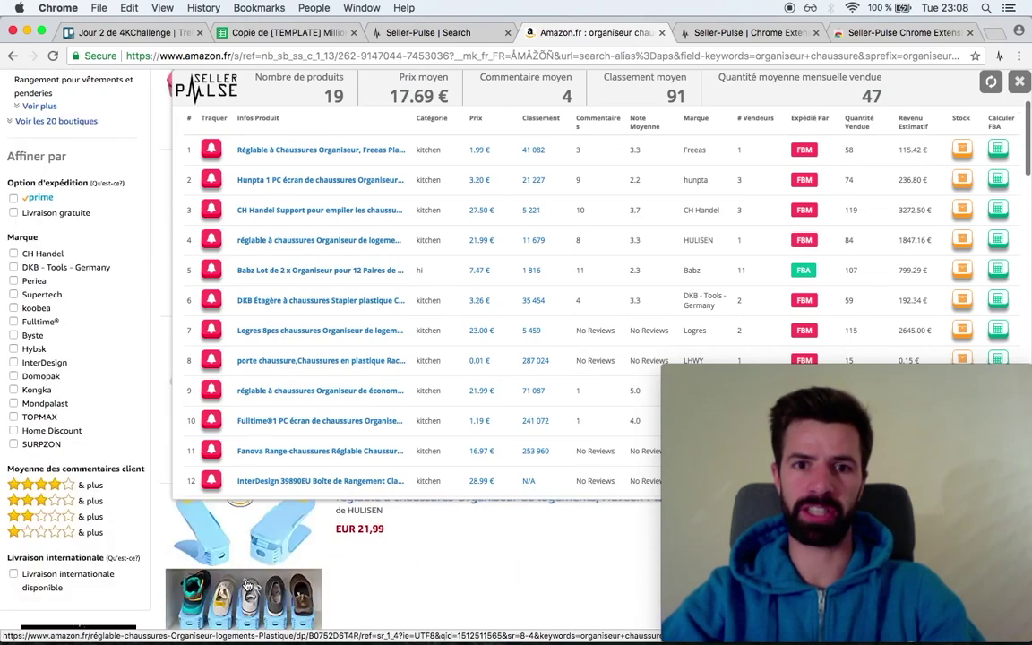
scroll(248, 584, "up", 3)
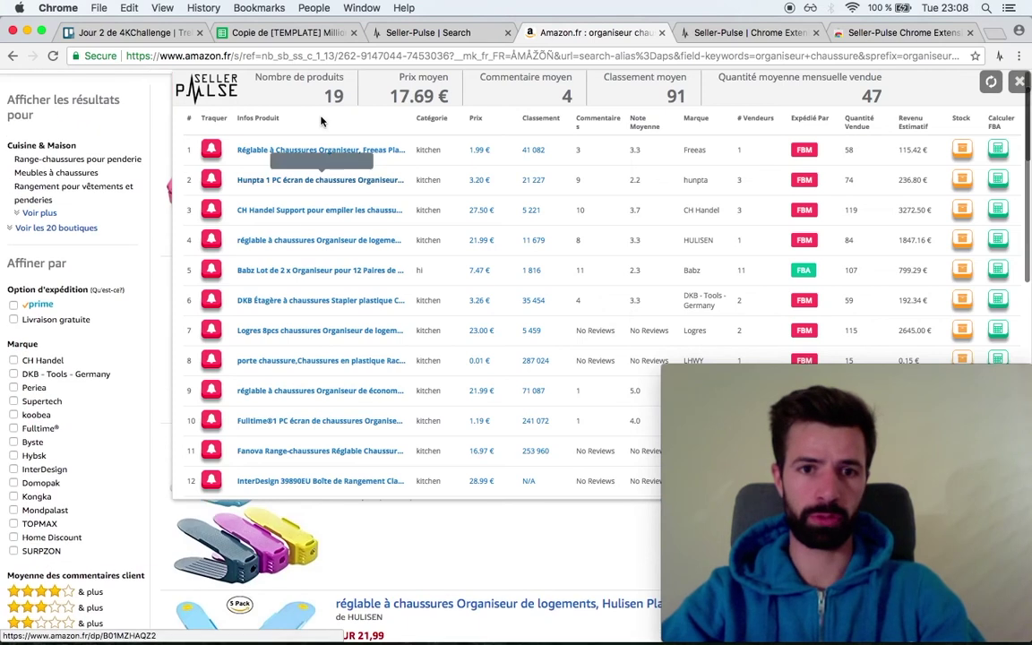
scroll(152, 427, "up", 3)
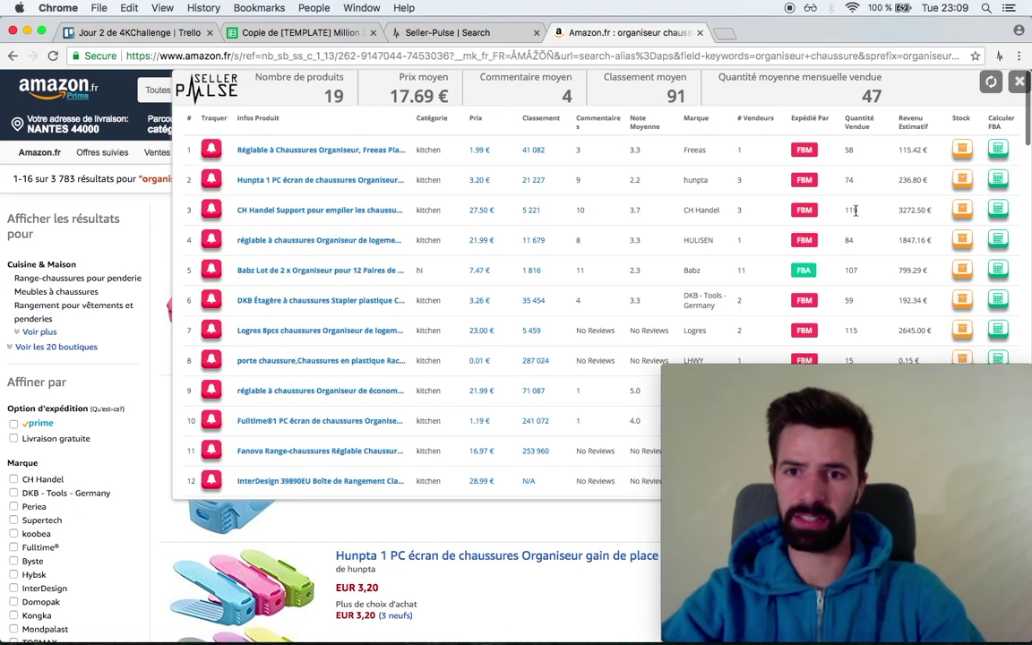
scroll(856, 210, "down", 3)
scroll(860, 259, "up", 3)
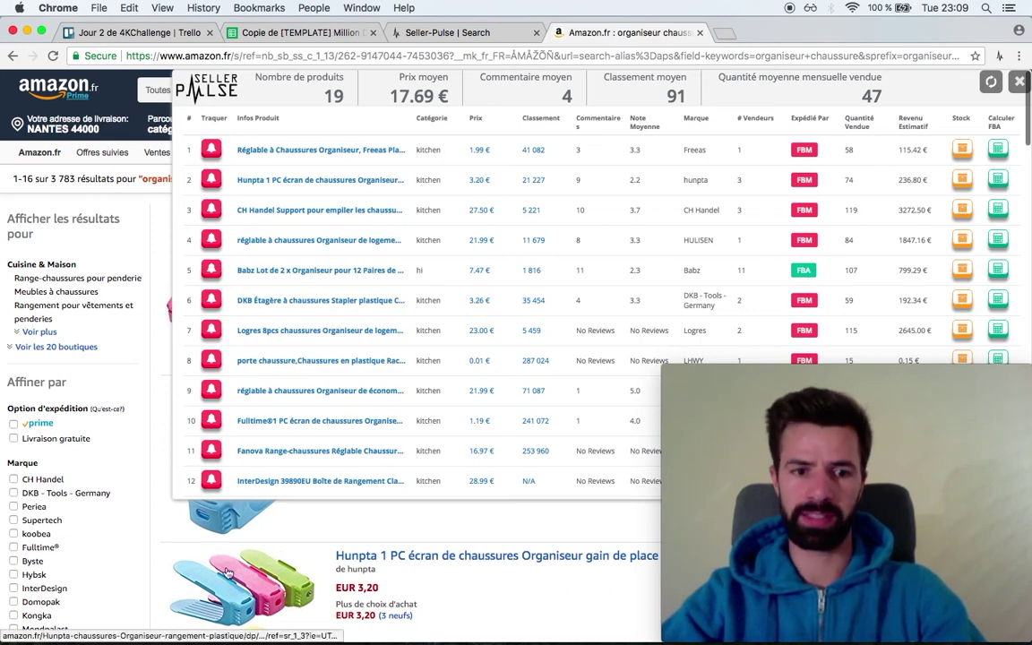
scroll(212, 596, "down", 2)
scroll(212, 596, "down", 3)
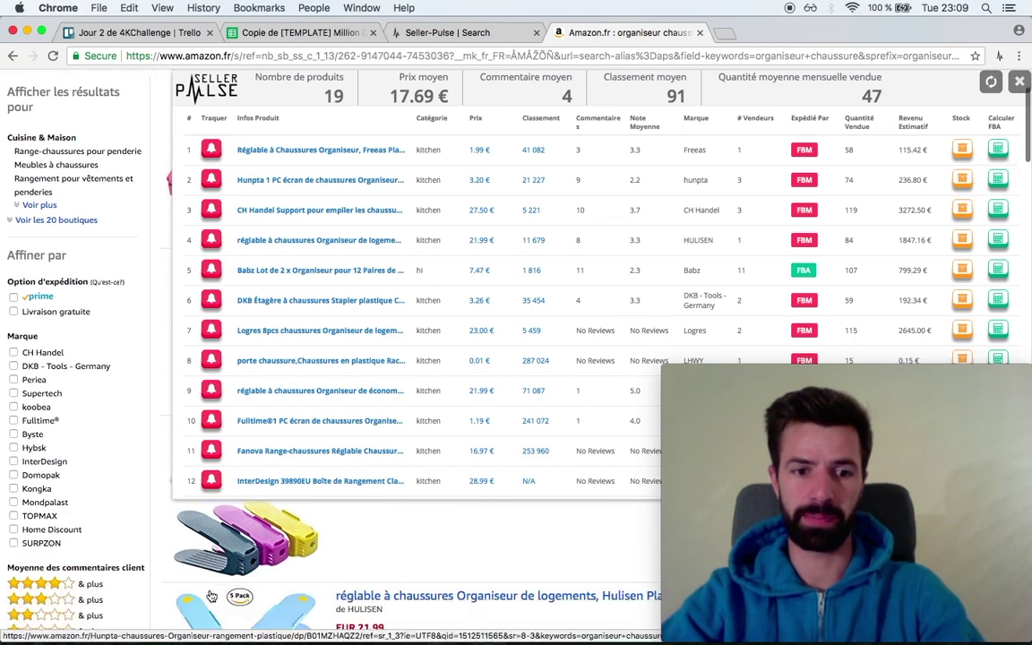
scroll(213, 596, "up", 5)
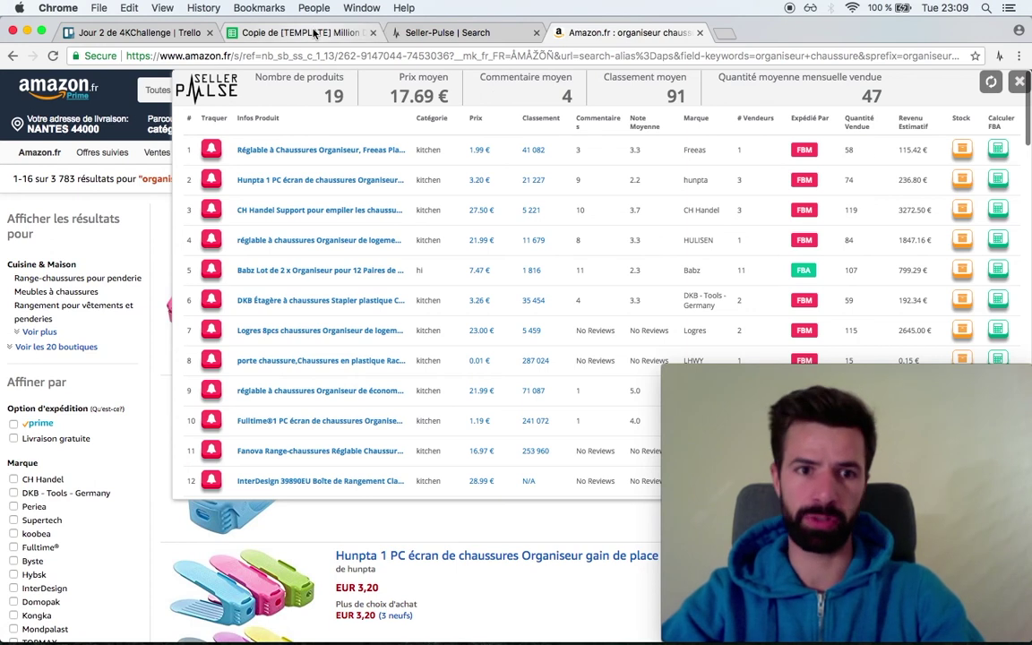
- In the product ideas spreadsheet, enter "organiseur chaussure" as the Main Keyword of idea 1
left_click(285, 33)
key("Return")
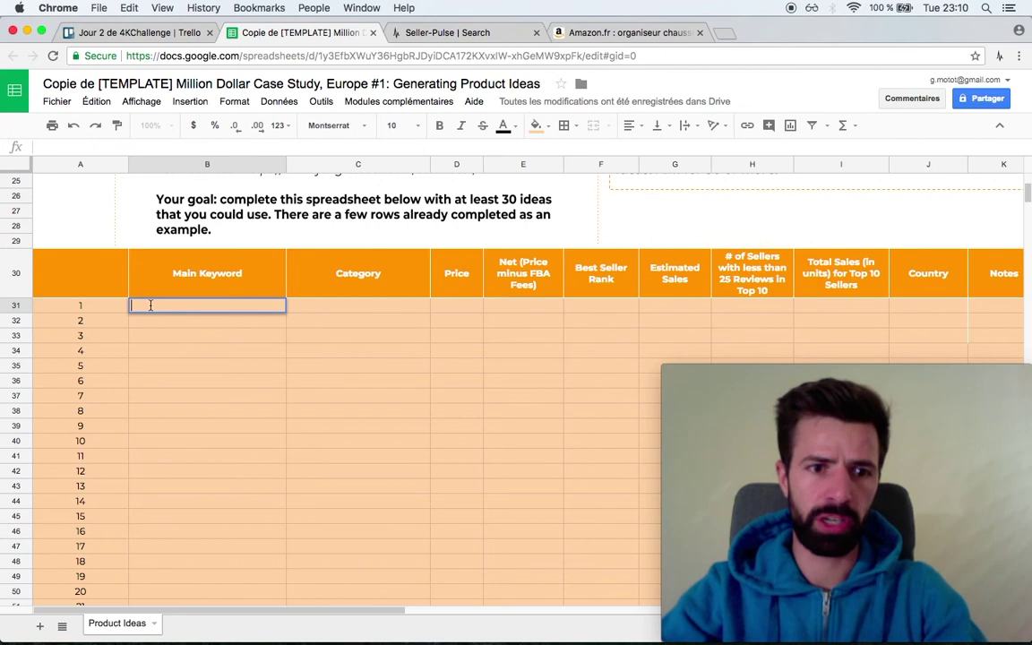
type("organ")
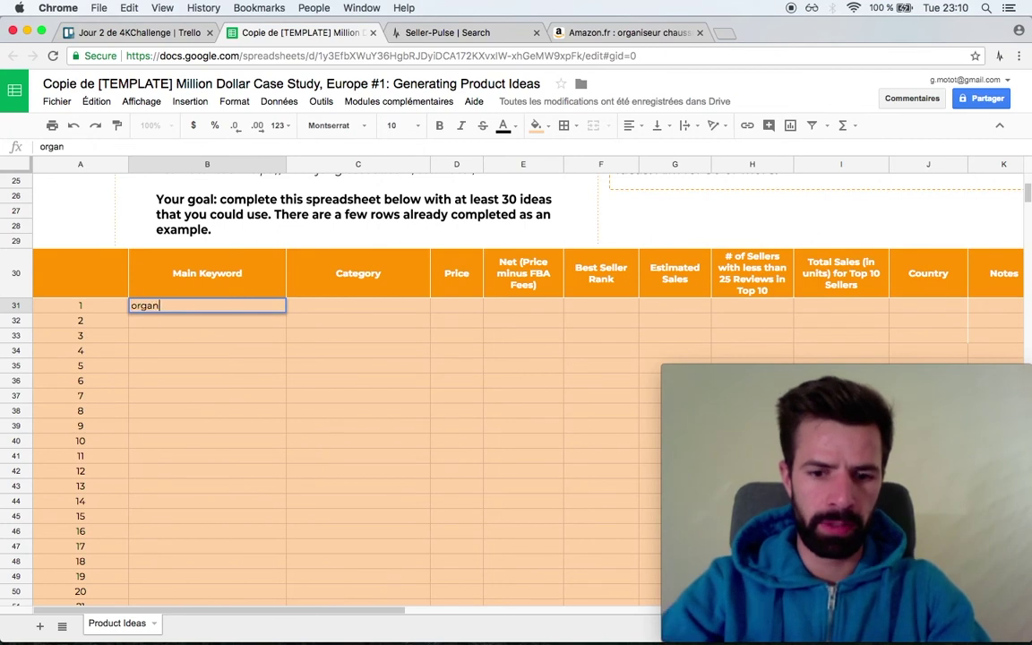
type("iseur chaussure")
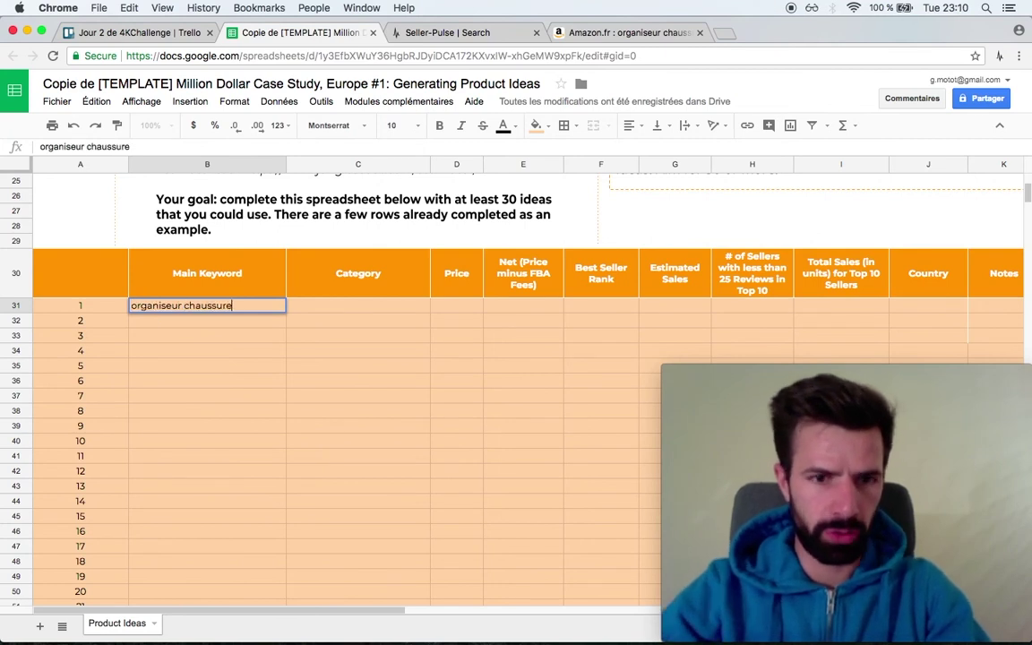
- Consult the CH Handel shoe support's Amazon page and fill in idea 1's Category as "cuisine et maison" and Price as $27.00
left_click(614, 34)
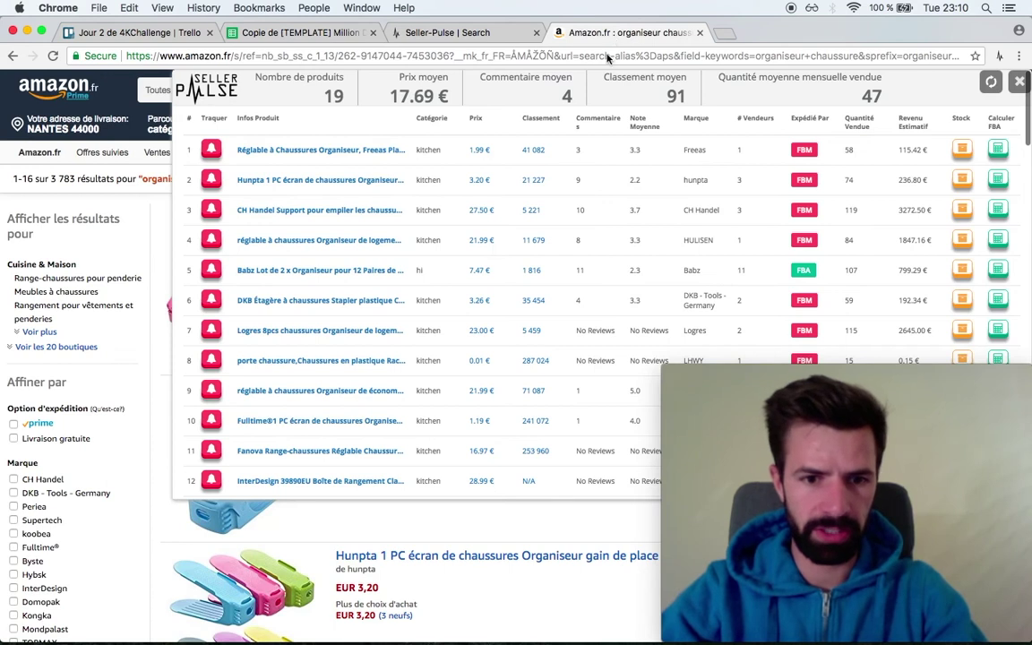
key("Escape")
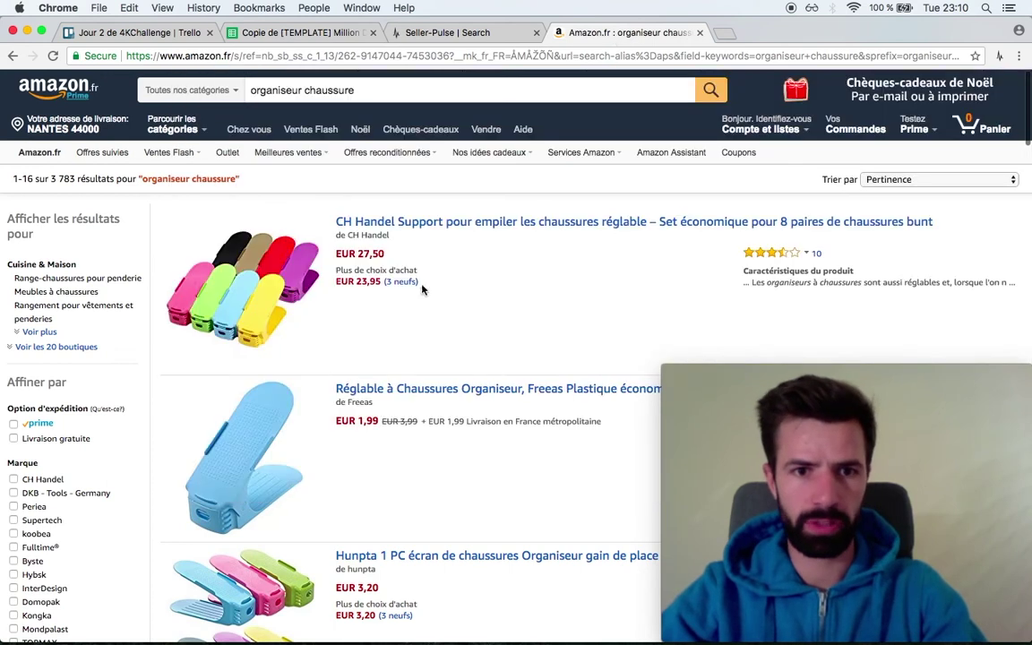
left_click(491, 225)
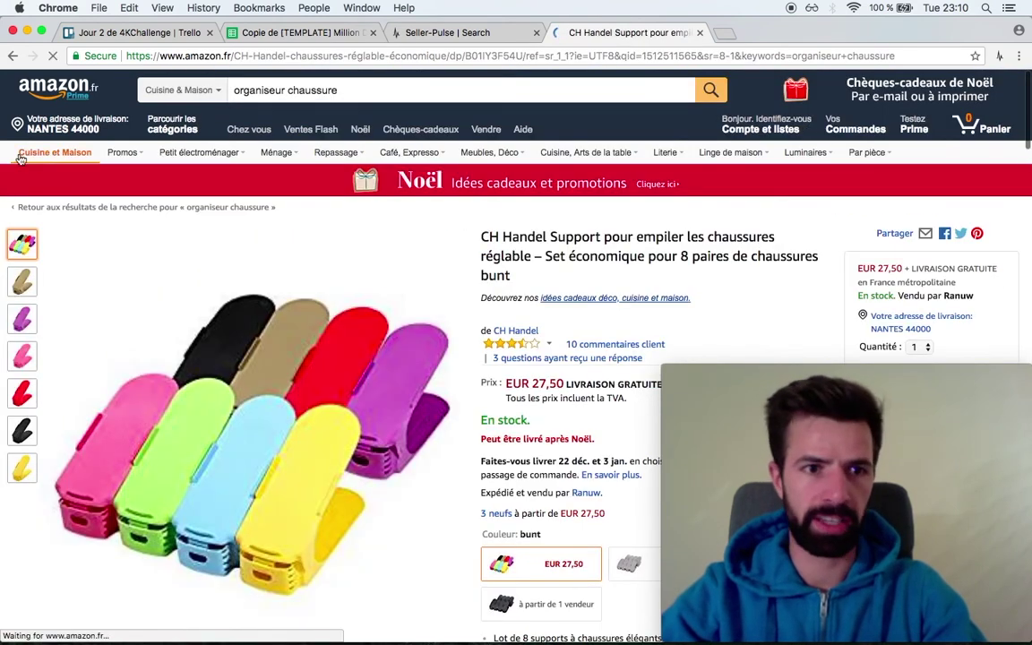
left_click(300, 32)
left_click(335, 310)
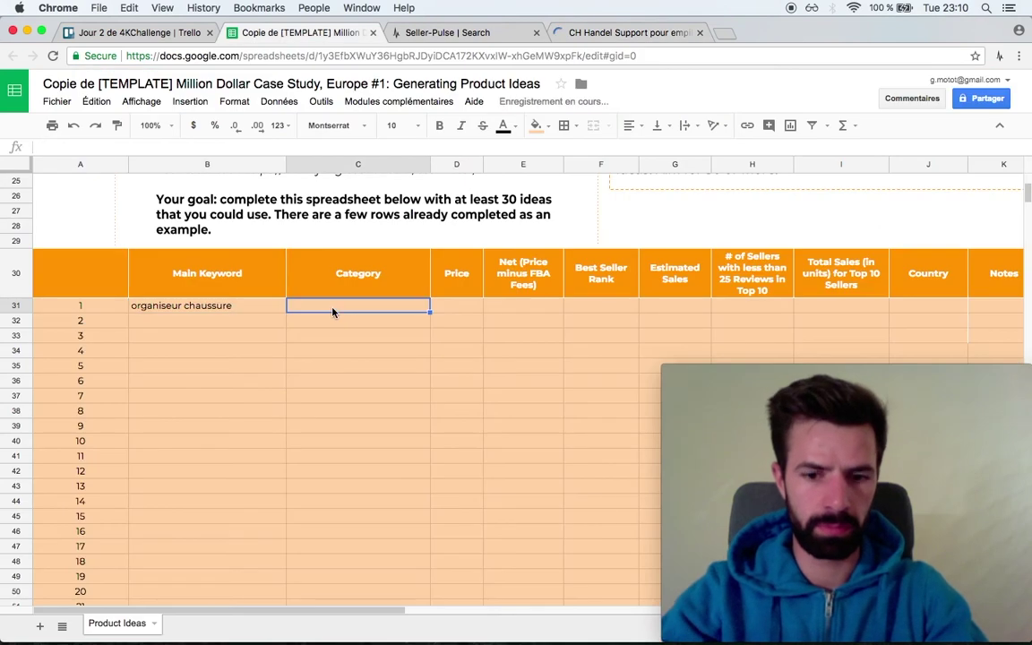
type("cuisine et ")
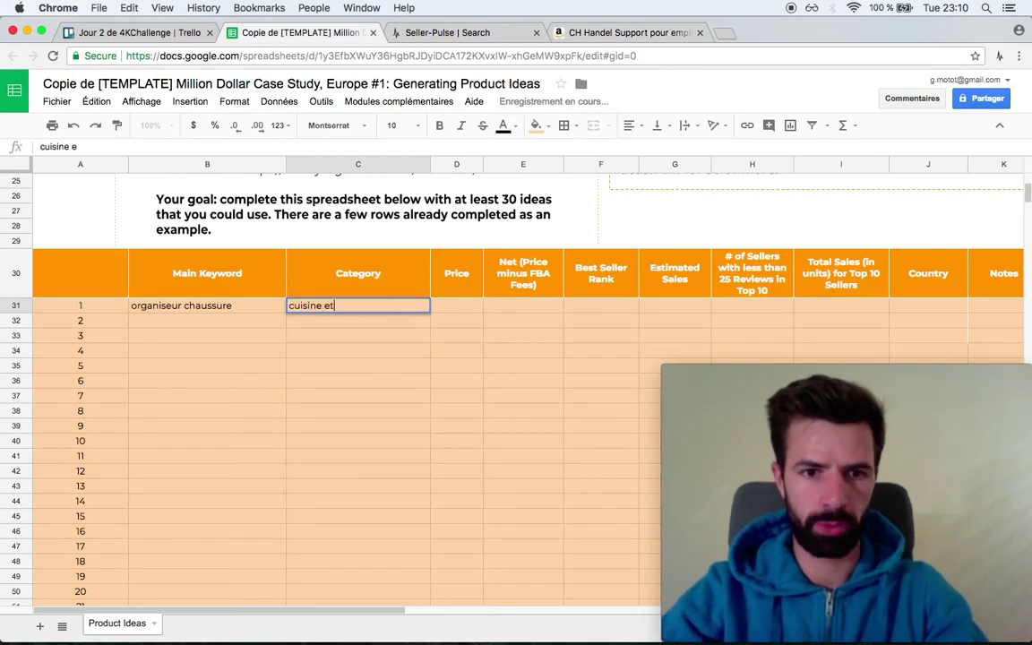
type("mai")
left_click(650, 35)
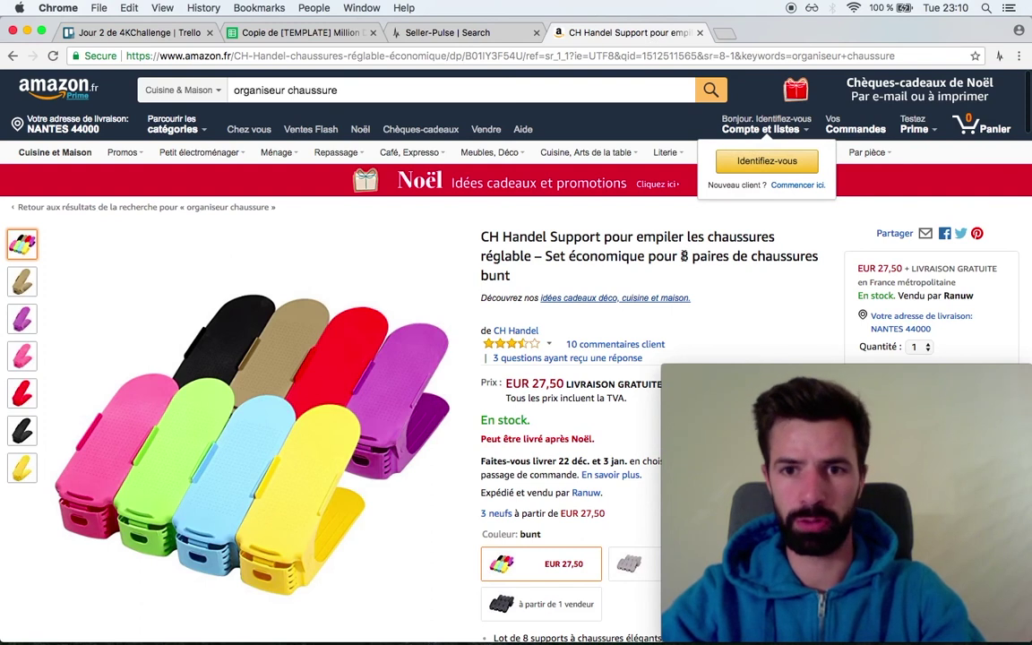
left_click(260, 32)
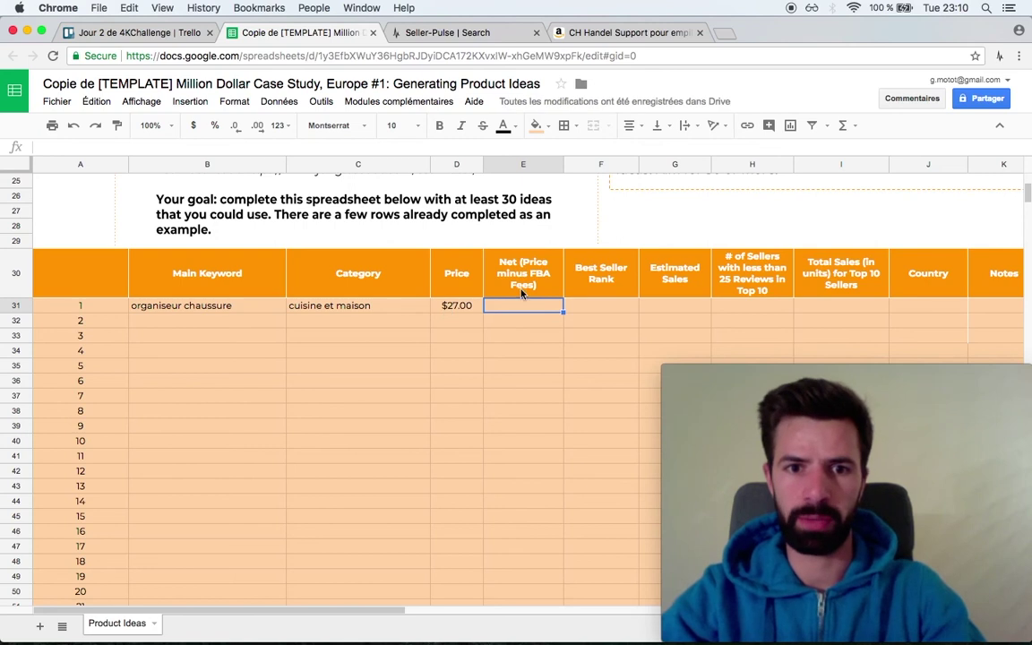
- Calculate the FBA fees of the CH Handel shoe support with Seller-Pulse and enter 19,37 as idea 1's Net price
left_click(579, 34)
left_click(12, 56)
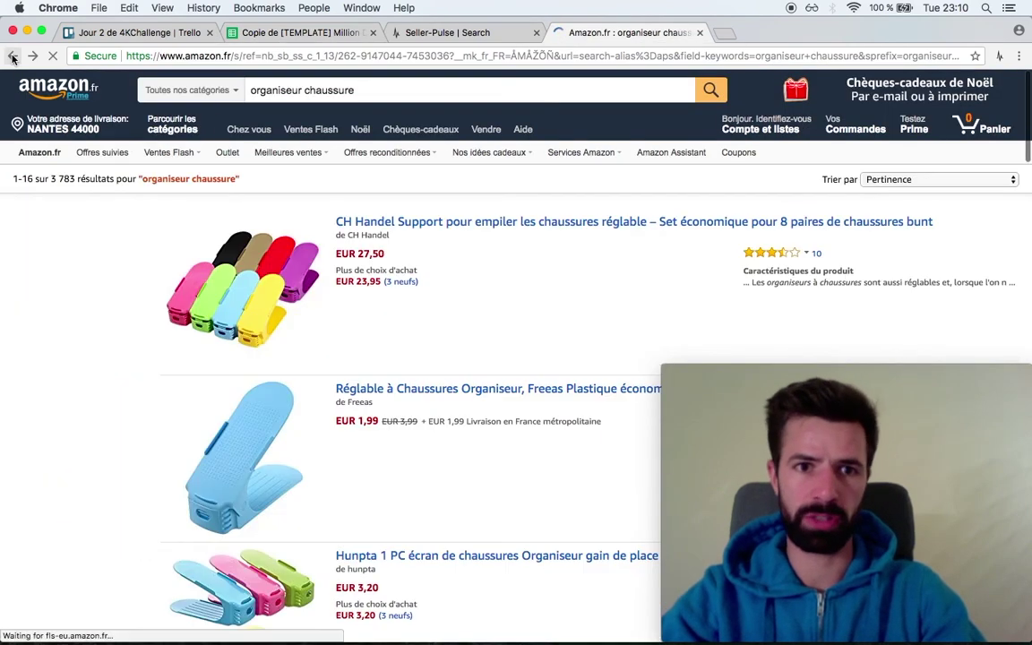
left_click(999, 57)
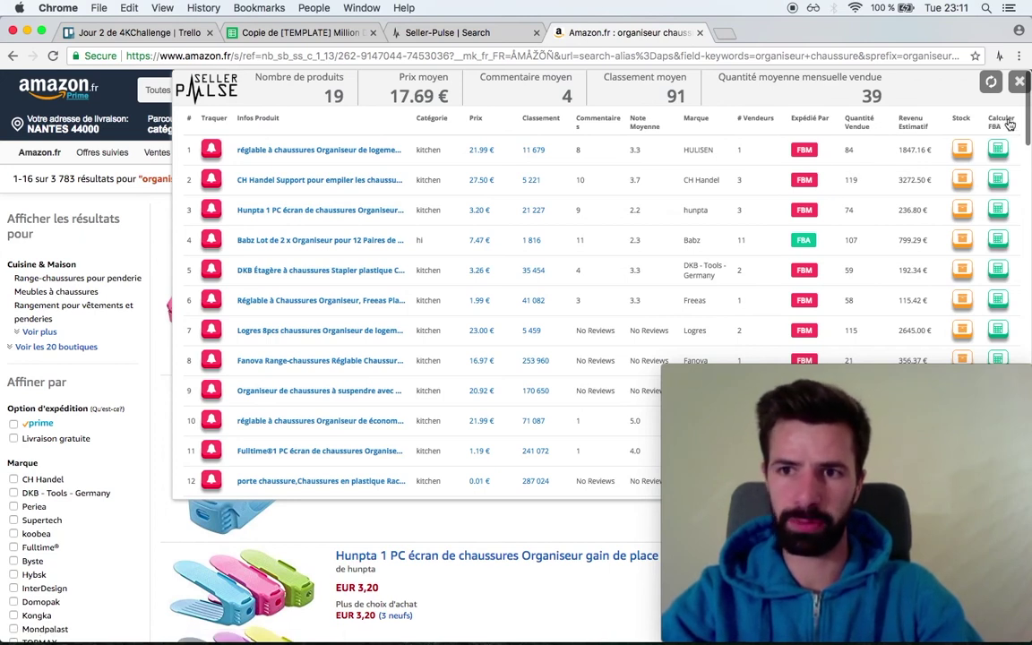
left_click(1003, 180)
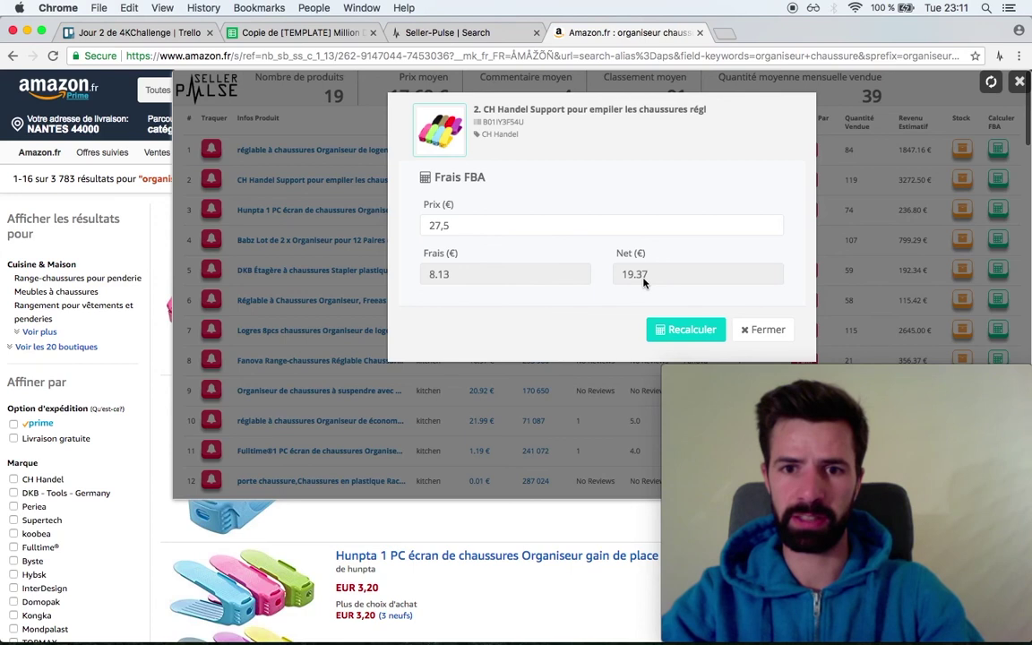
left_click(258, 29)
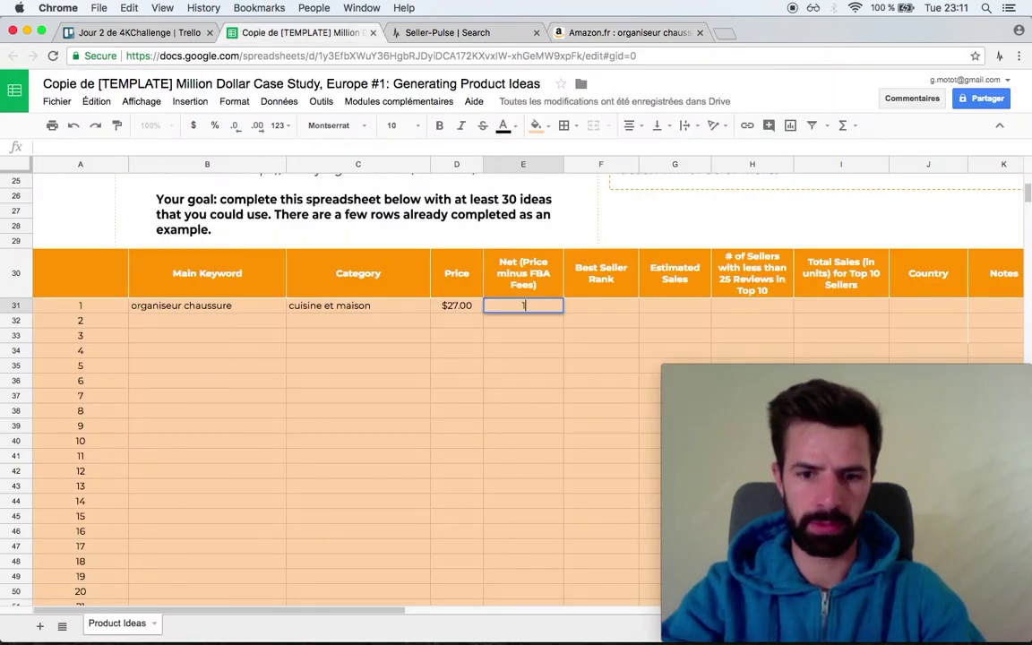
type("19,")
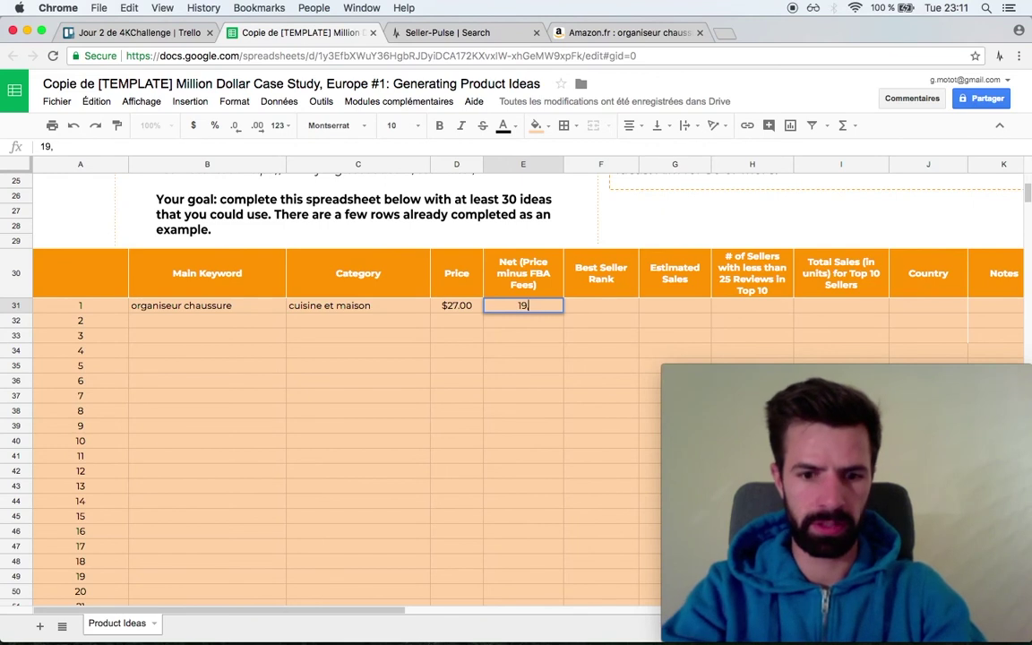
type("37")
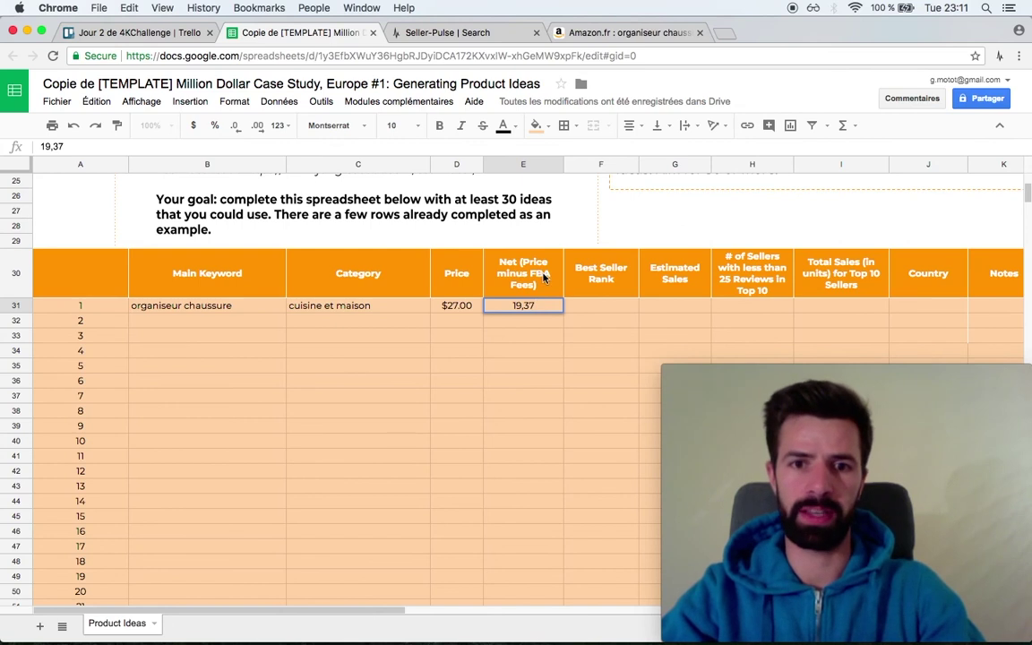
- Search Google for "calculteur fba france" in a new tab and open the Amazon Seller Central FBA calculator
left_click(724, 34)
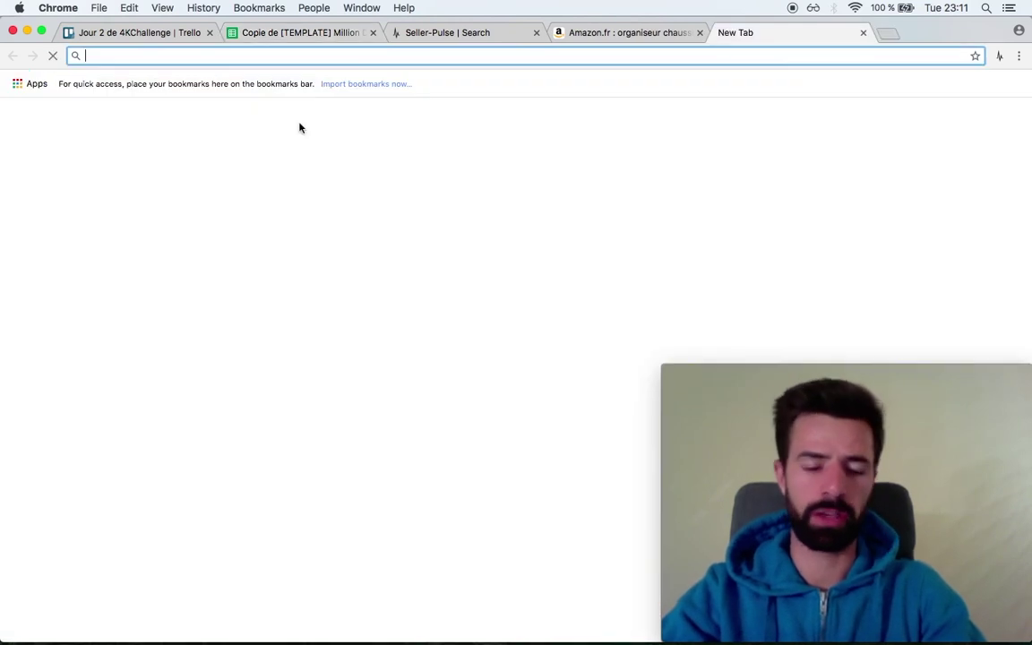
type("ca")
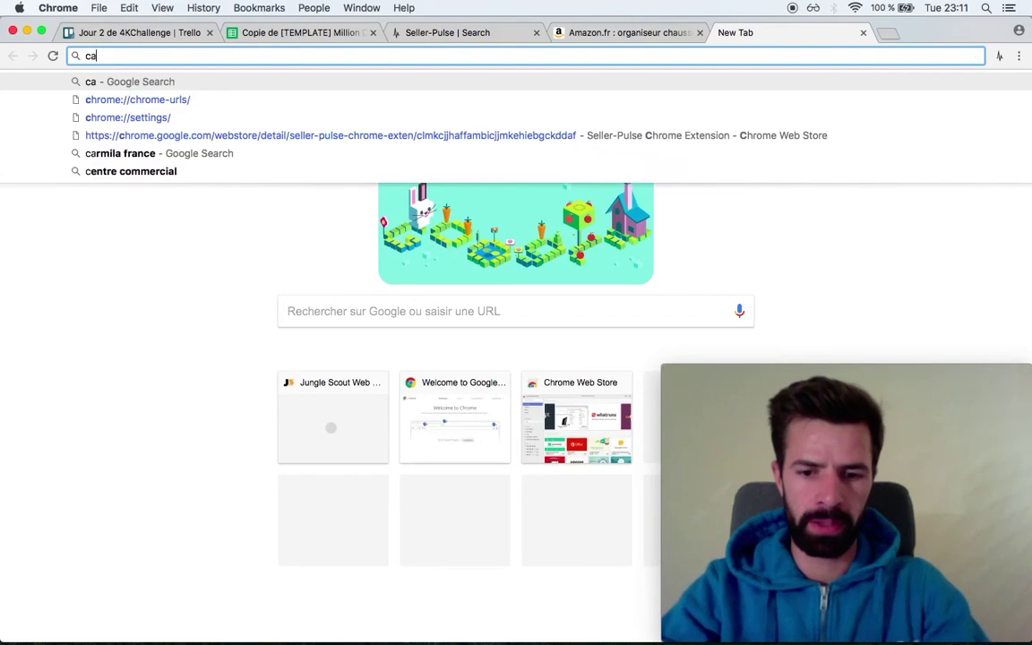
type("lculteur")
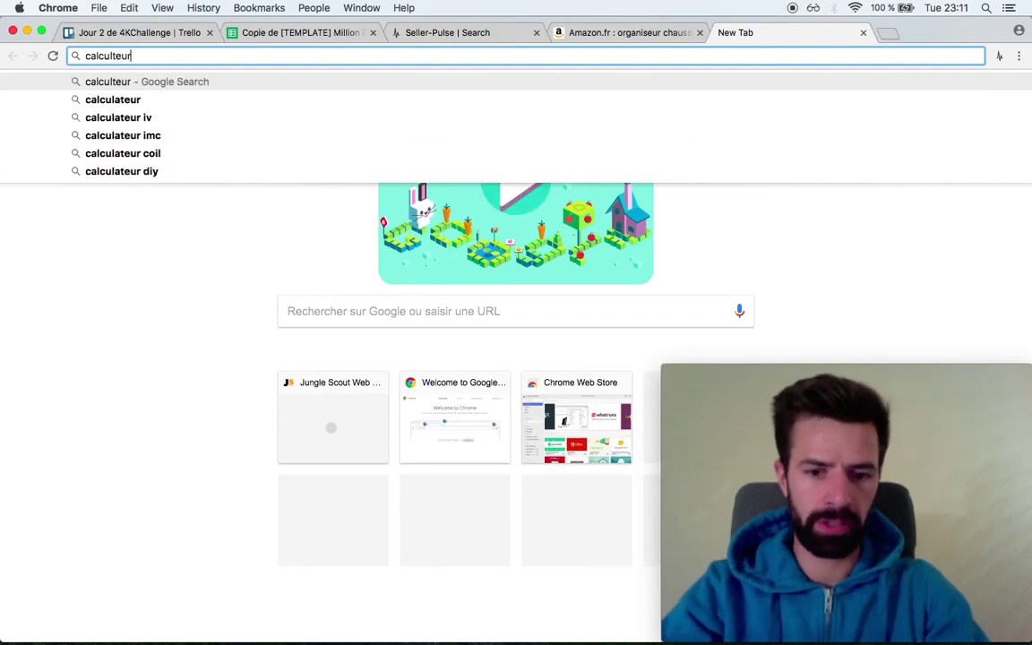
type(" fba france")
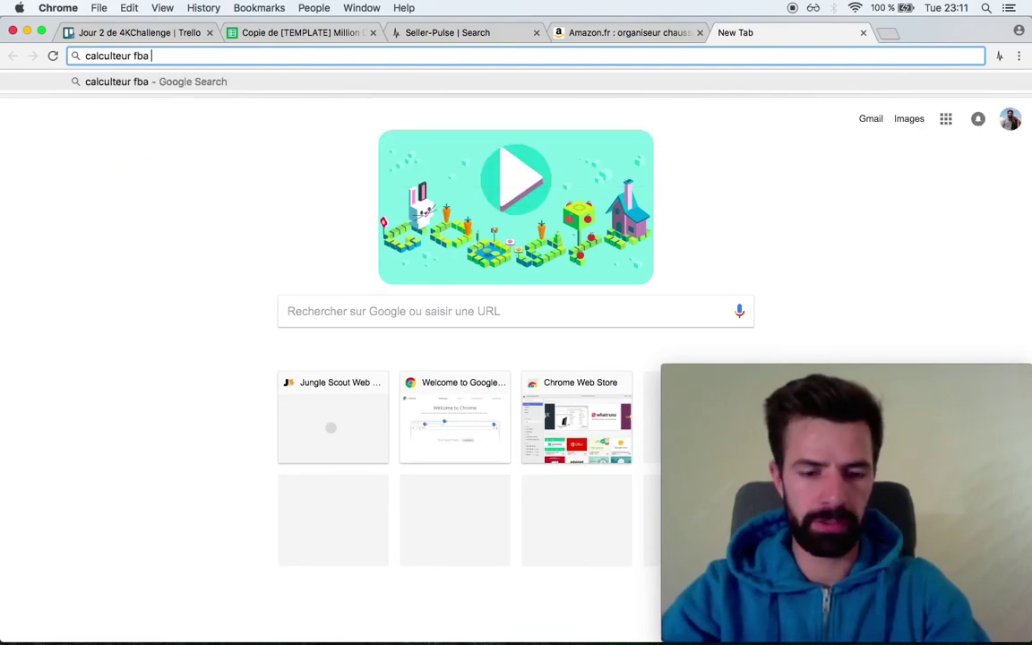
key("Return")
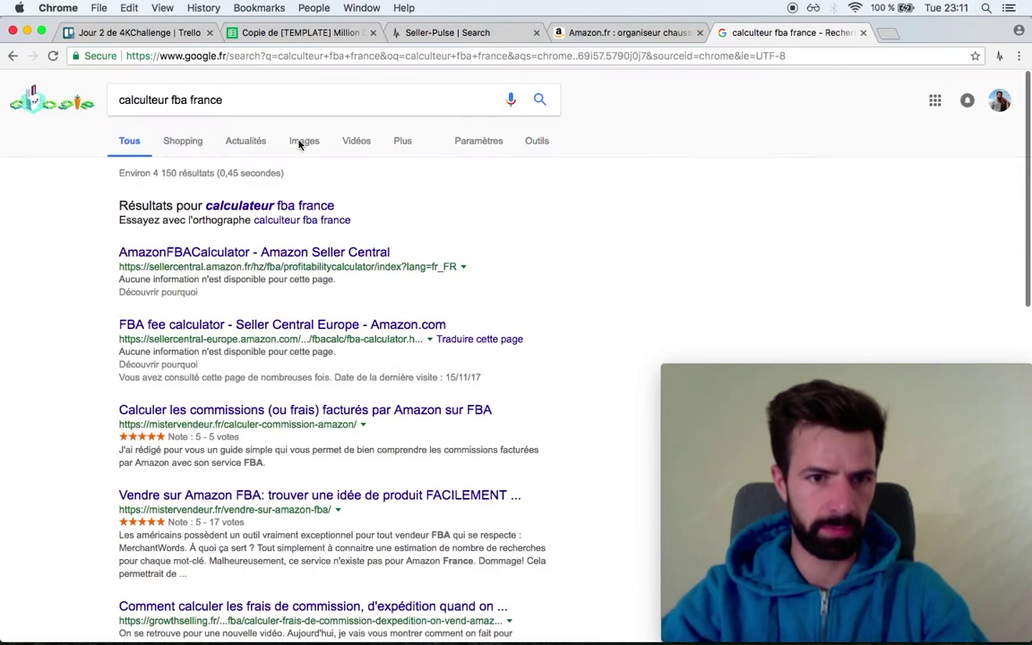
left_click(206, 252)
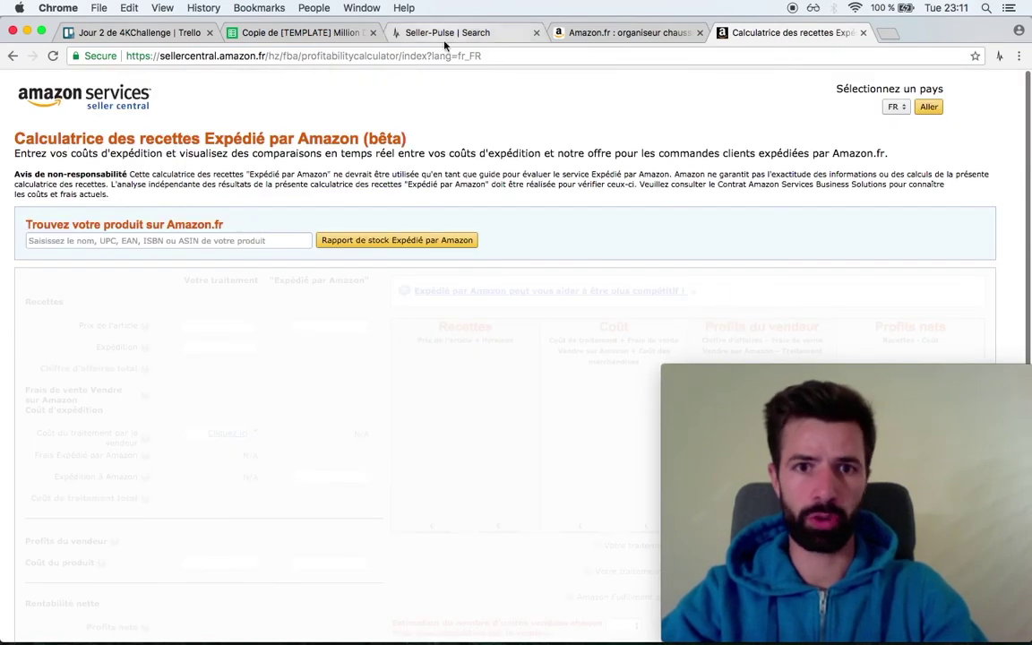
- Look up the CH Handel shoe support in the Seller Central FBA calculator by its ASIN B01IY3F54U
left_click(615, 33)
double_click(485, 55)
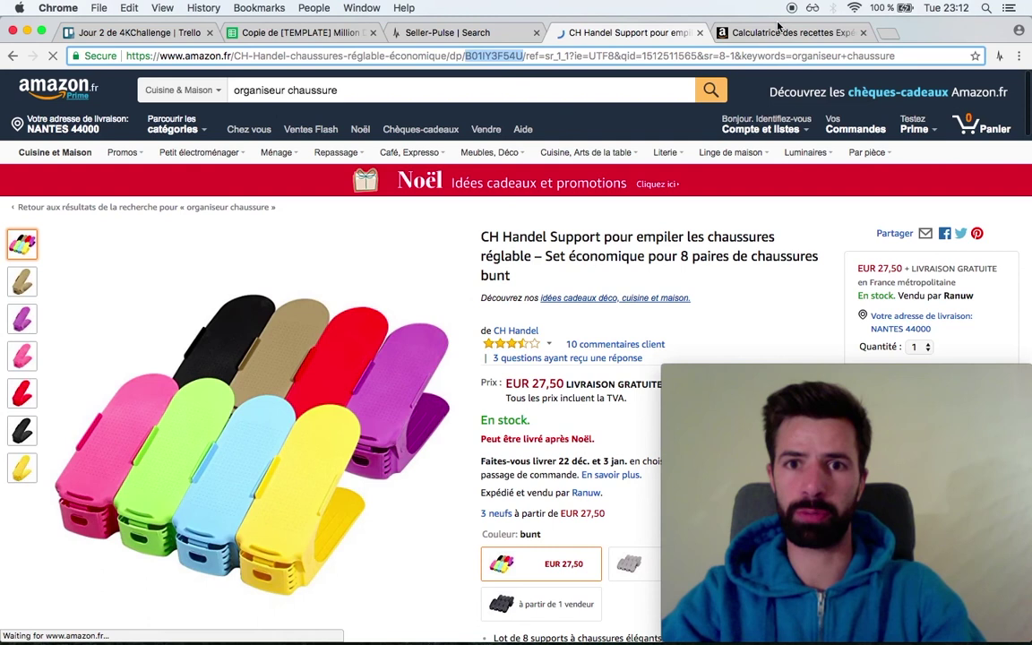
left_click(778, 30)
left_click(83, 240)
type("B01IY3F54U")
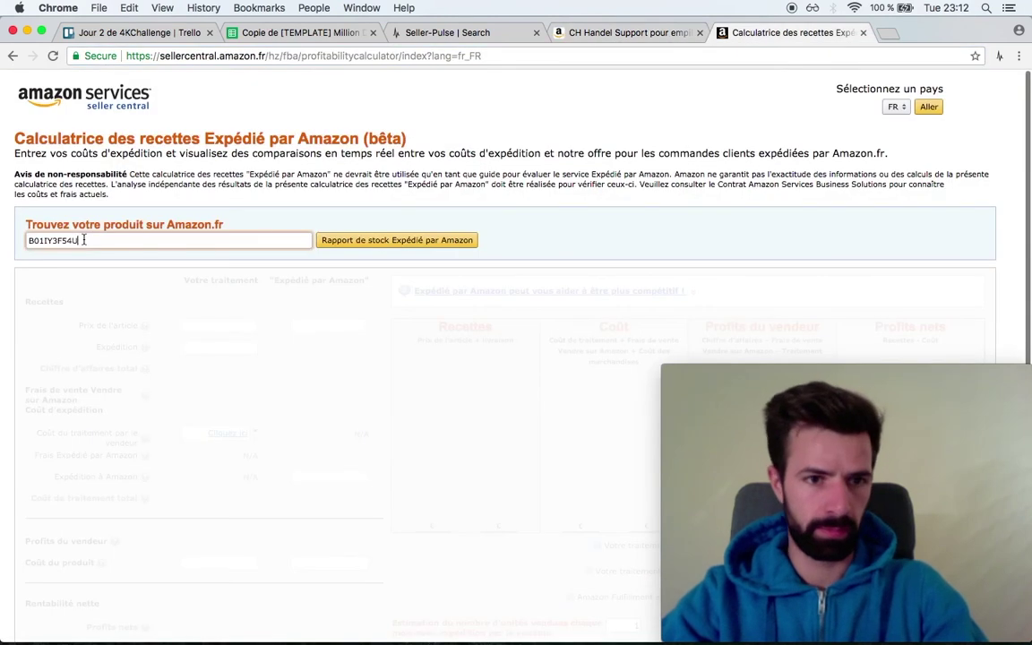
left_click(376, 242)
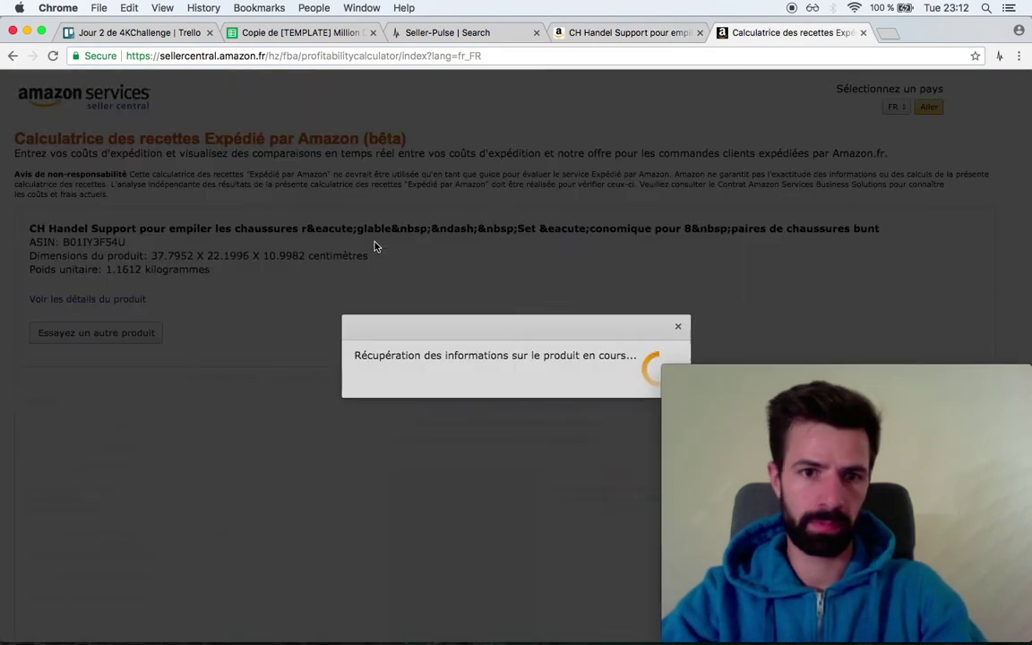
scroll(377, 214, "down", 5)
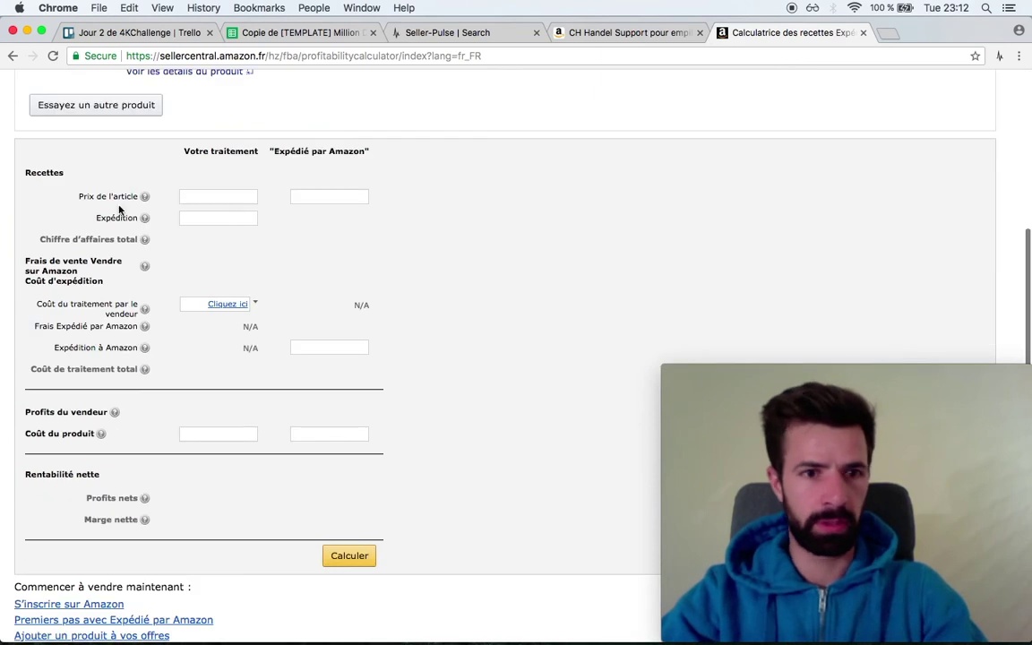
- Calculate the shoe support's net profit as fulfilled by Amazon with an item price of 27,50
left_click(669, 36)
left_click(771, 32)
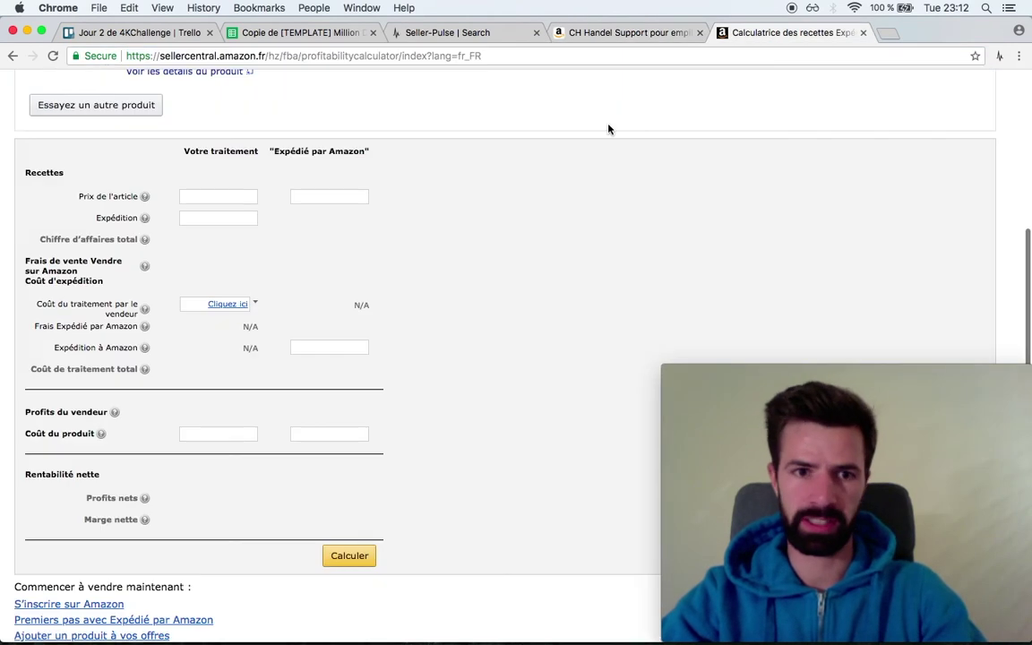
left_click(338, 195)
type("27")
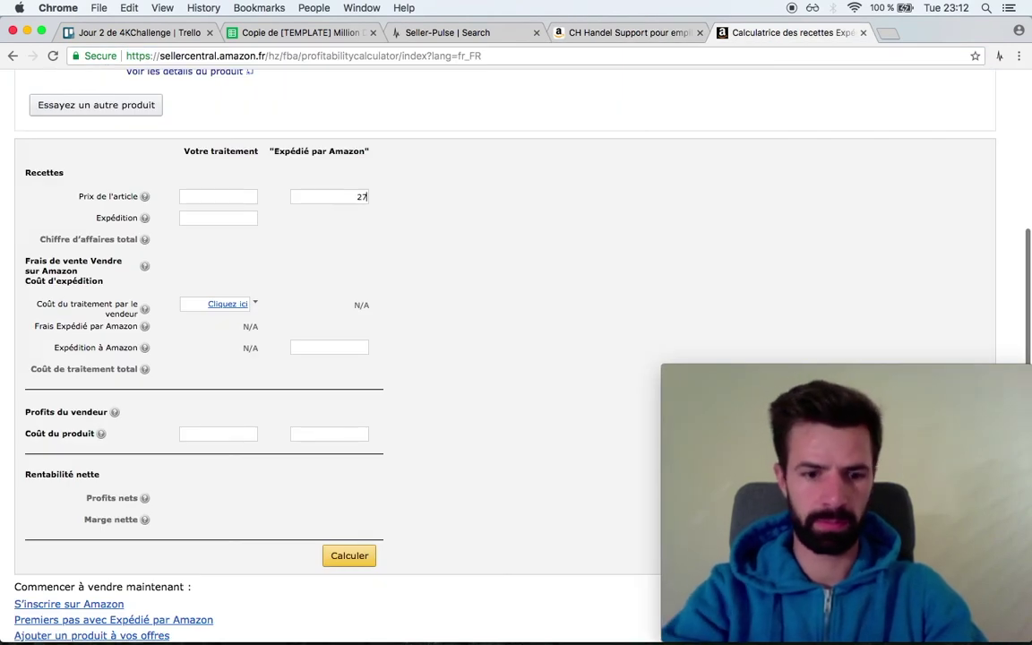
key("Return")
mouse_move(145, 498)
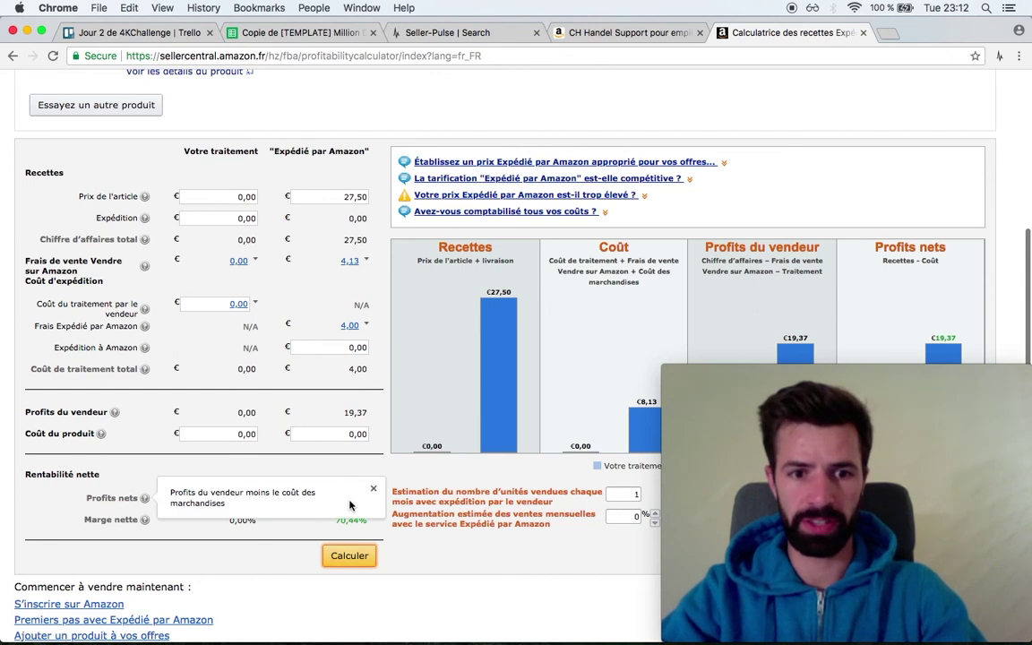
left_click(374, 489)
left_click(453, 34)
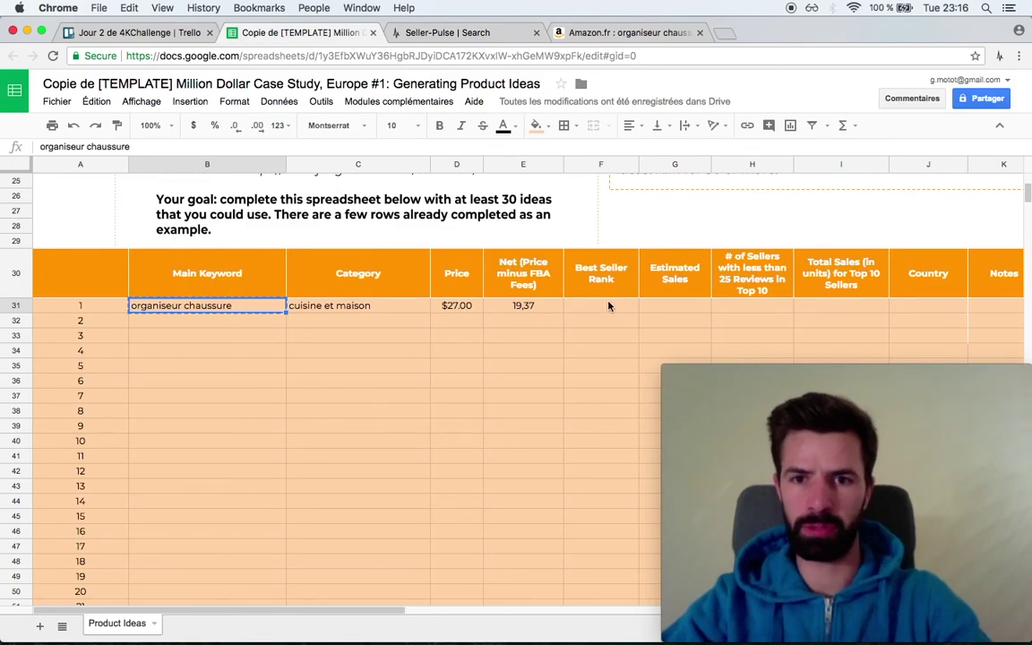
- Copy the average monthly quantity sold, 47, from the Seller-Pulse results into idea 1's Estimated Sales in the spreadsheet
left_click(672, 306)
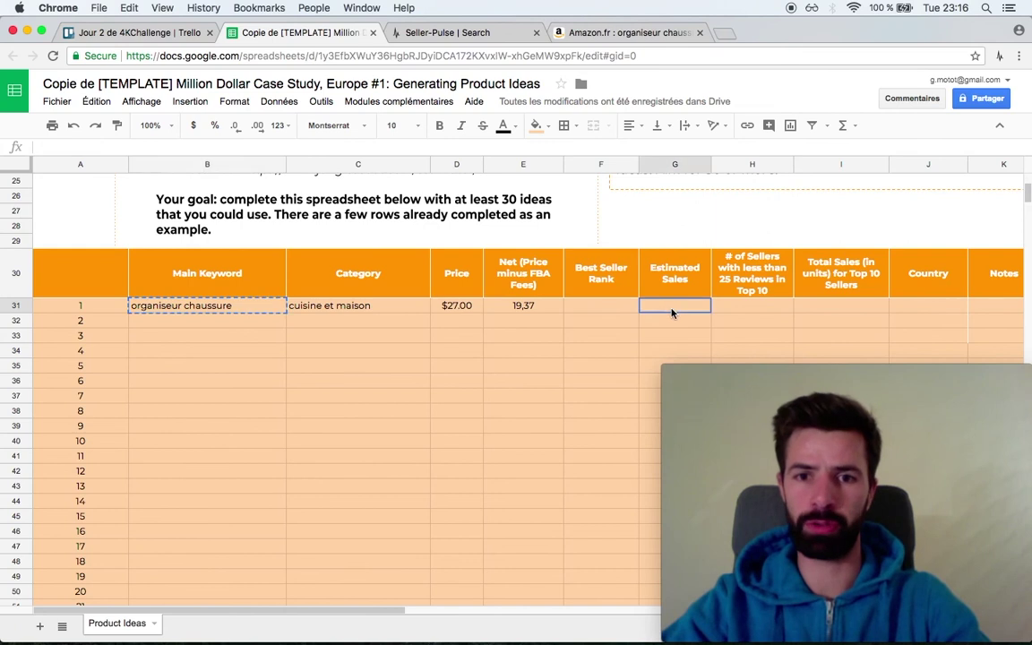
left_click(627, 33)
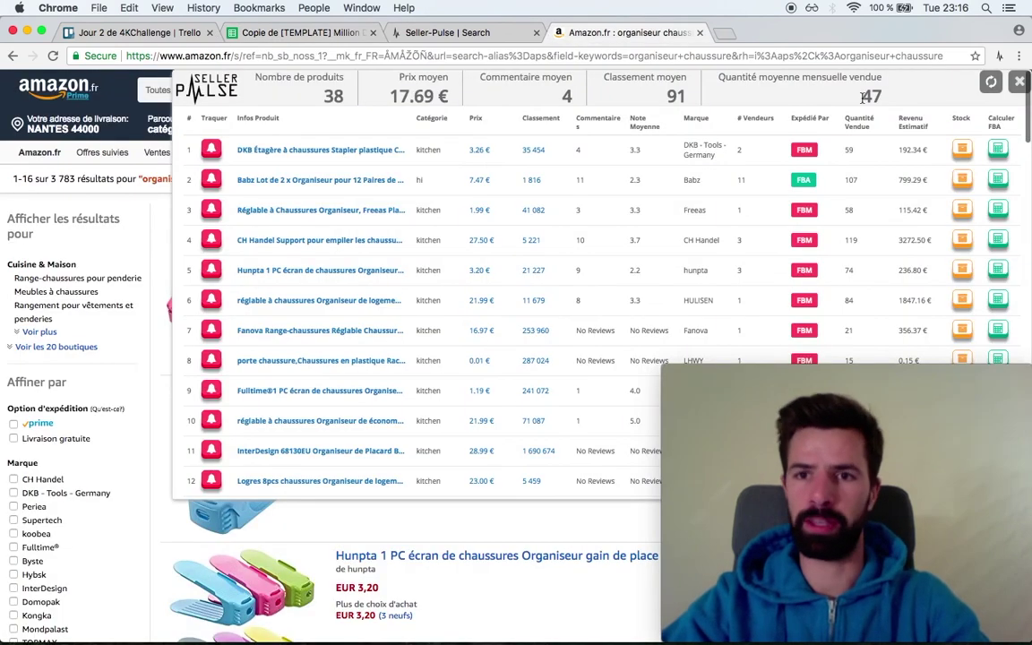
left_click_drag(862, 96, 881, 97)
key("super+c")
key("super+2")
key("super+v")
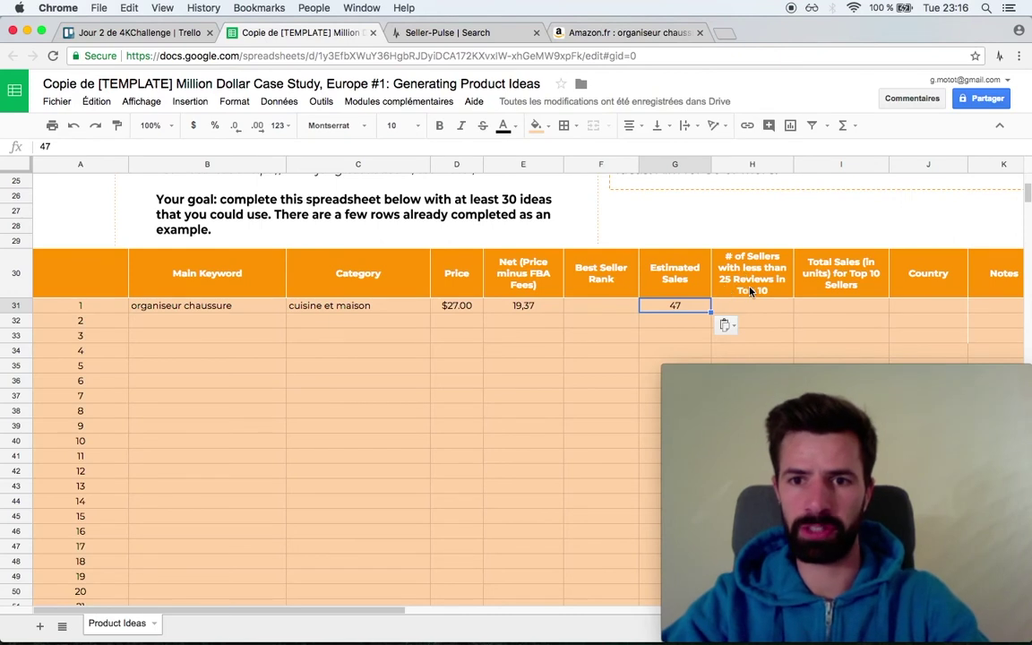
- Check the review counts in the Seller-Pulse results and enter 10 as idea 1's number of sellers with less than 25 reviews
left_click(623, 36)
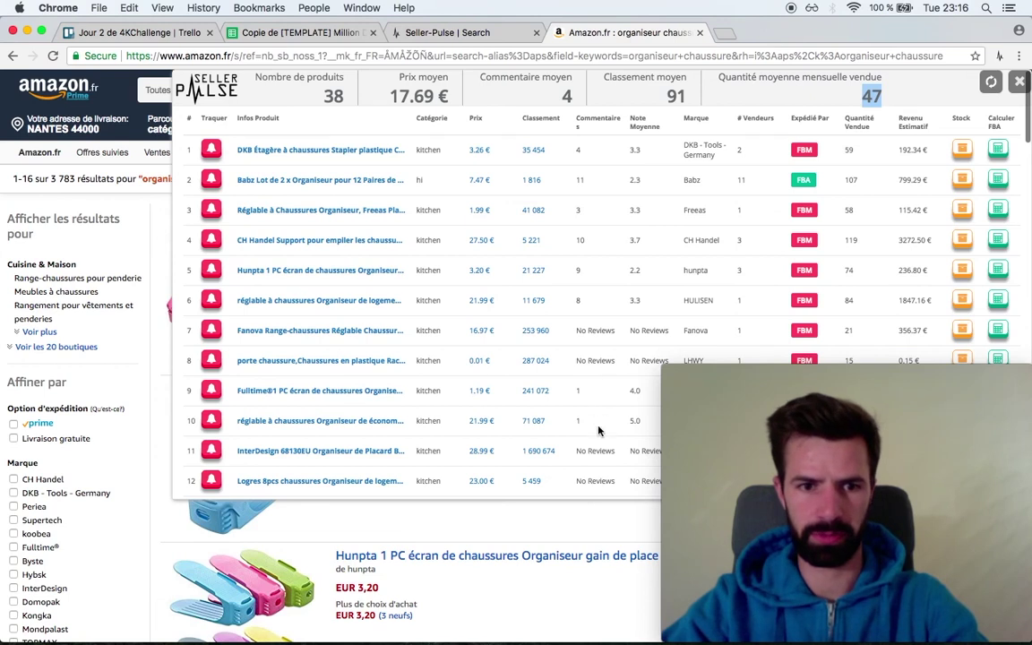
key("super+2")
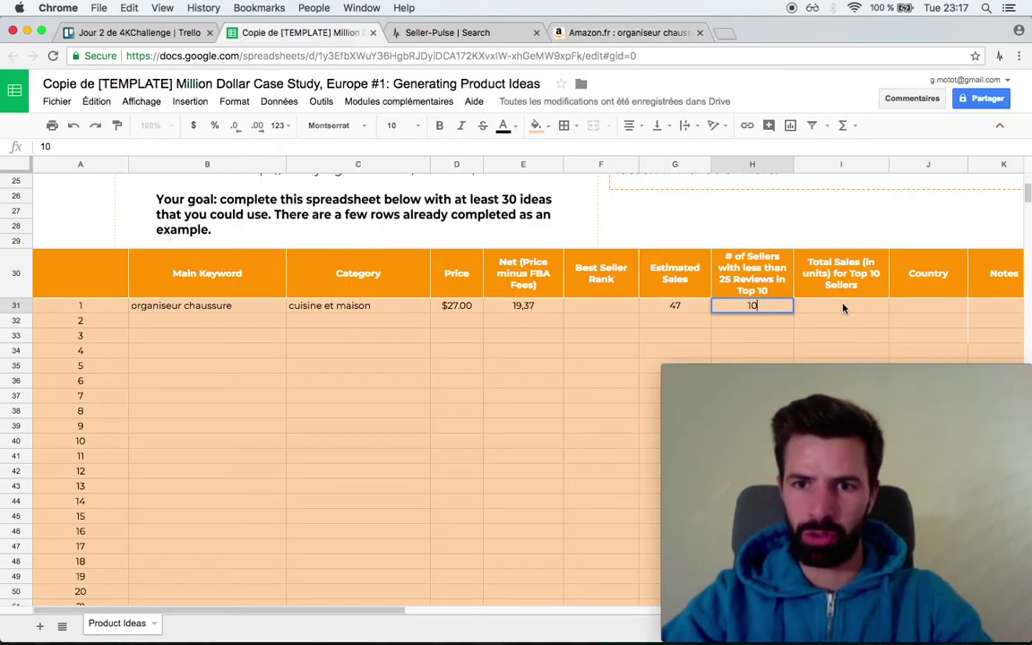
left_click(847, 305)
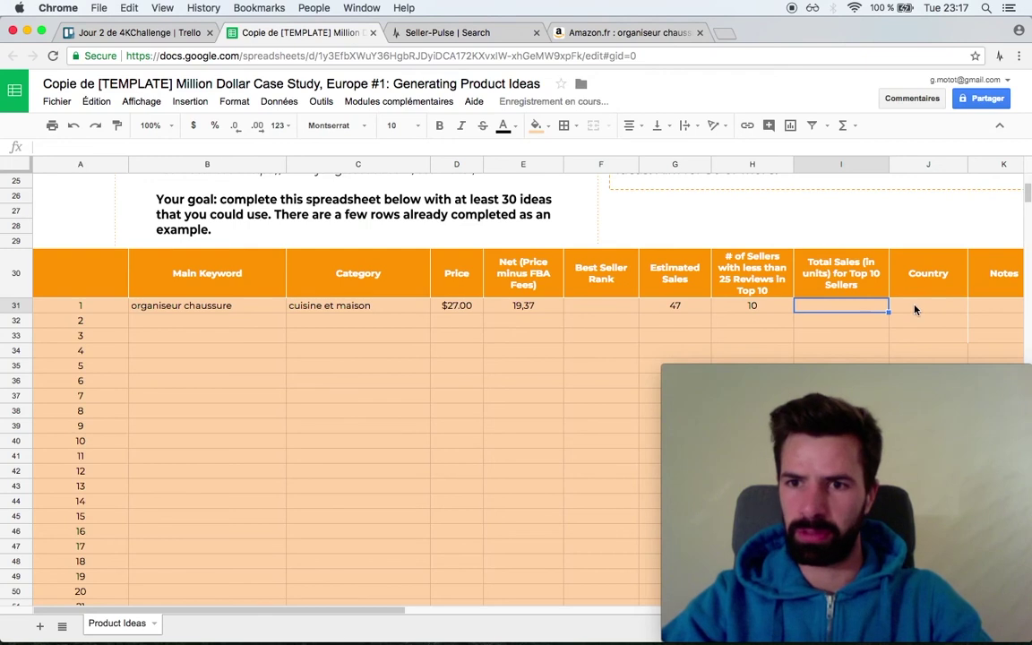
left_click(181, 317)
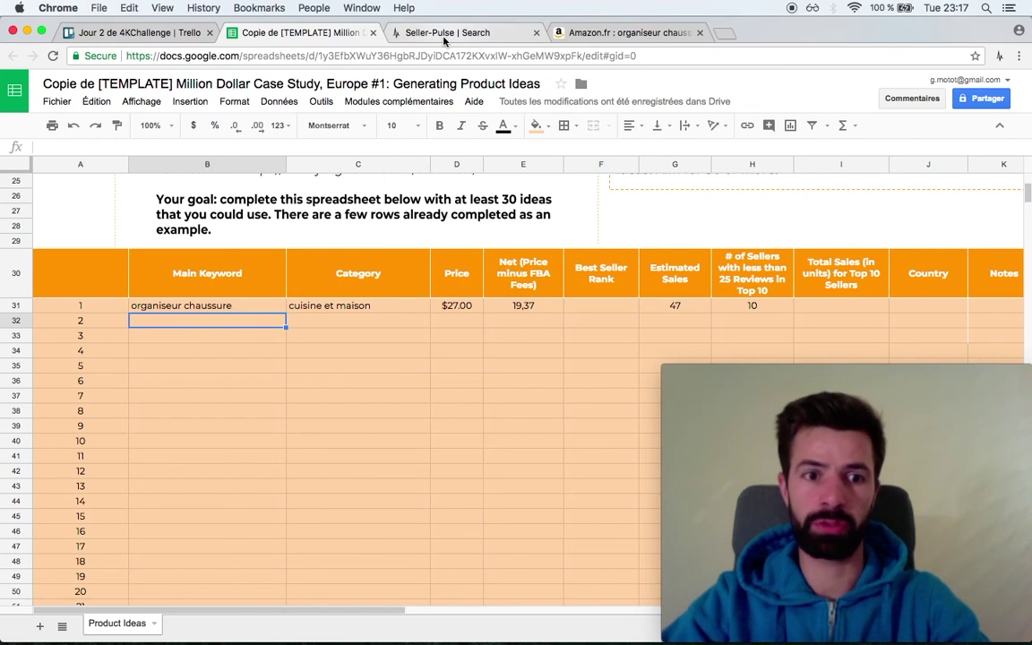
- Browse the Seller-Pulse product list for a second idea, and analyse Amazon's "boite montre" search results with the Seller-Pulse extension
left_click(444, 33)
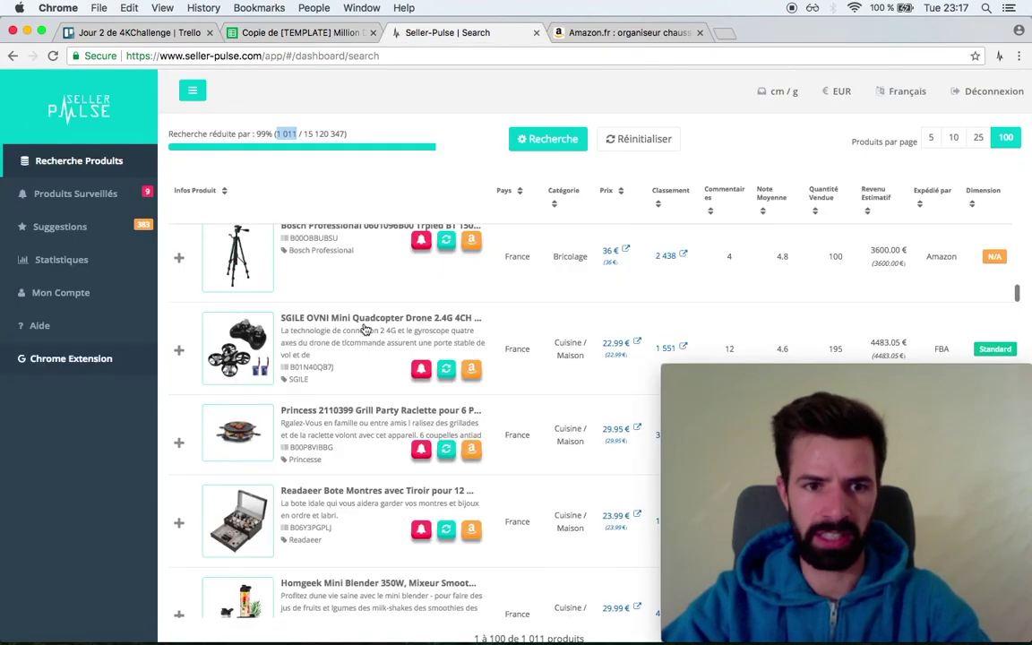
scroll(368, 415, "down", 2)
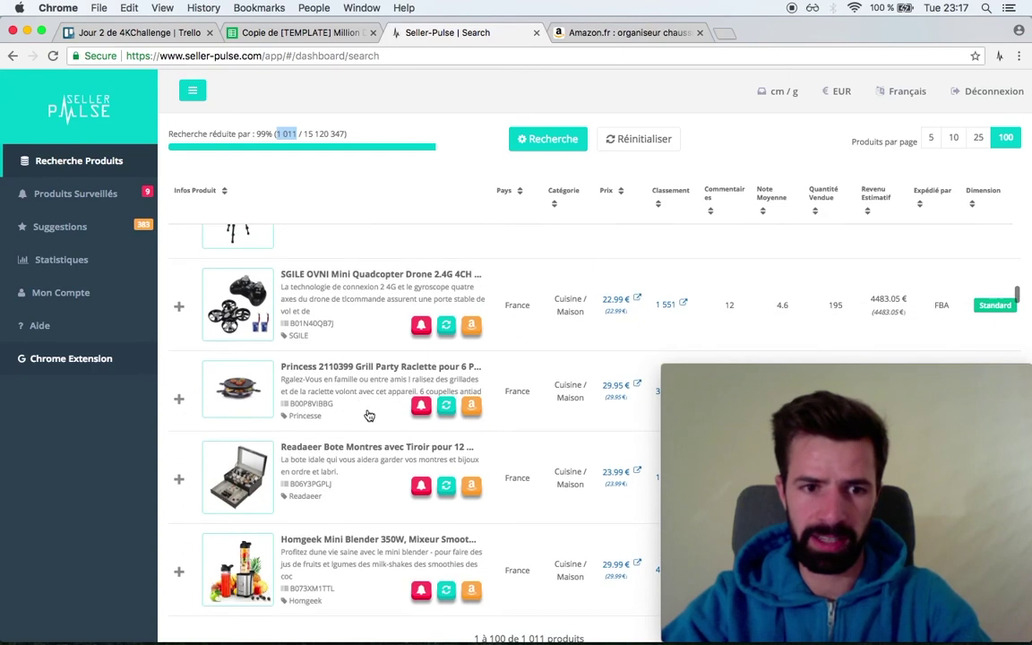
scroll(354, 416, "down", 2)
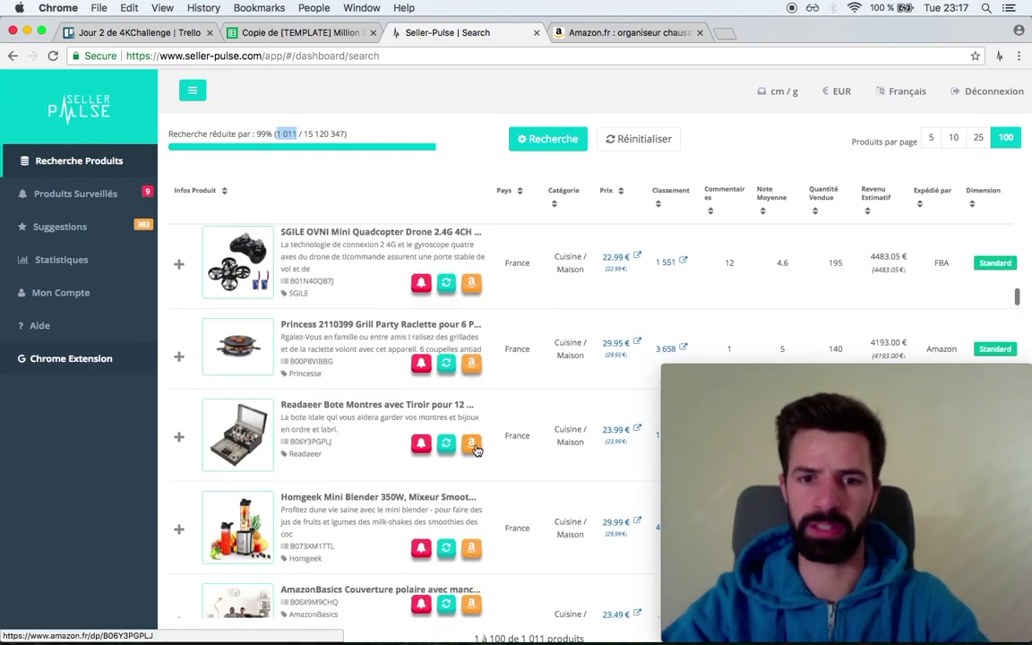
left_click(618, 33)
key("Escape")
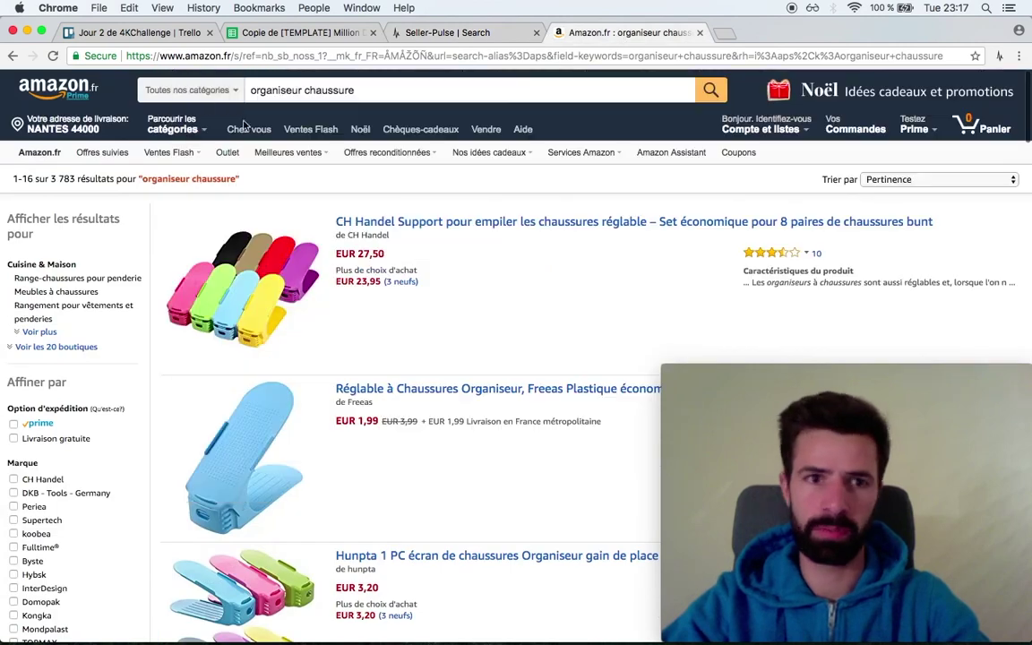
triple_click(318, 93)
type("bo")
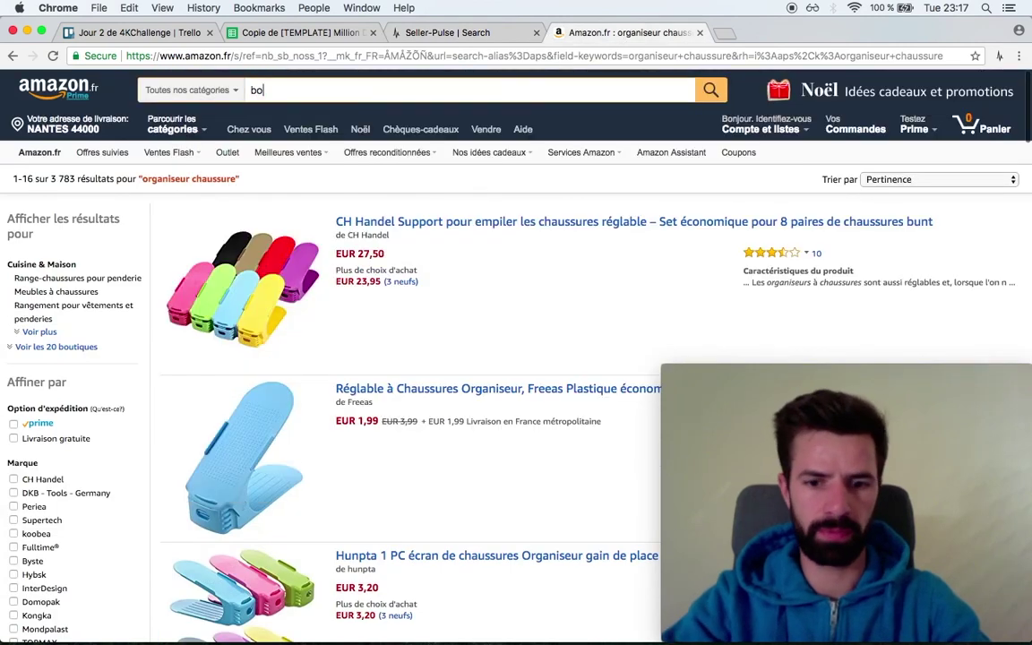
type("ite mo")
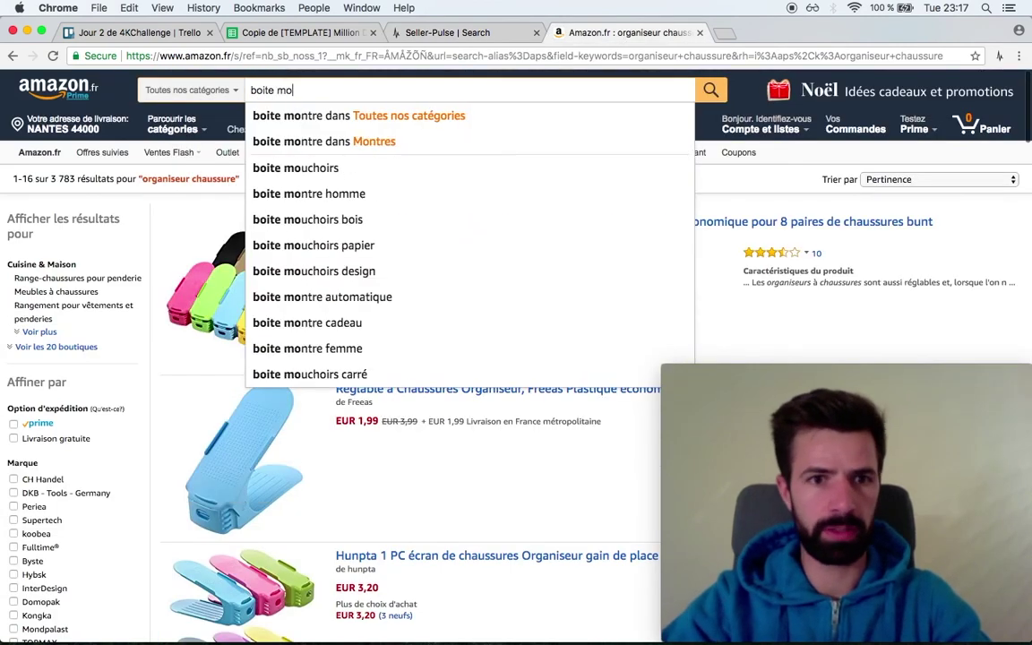
left_click(295, 126)
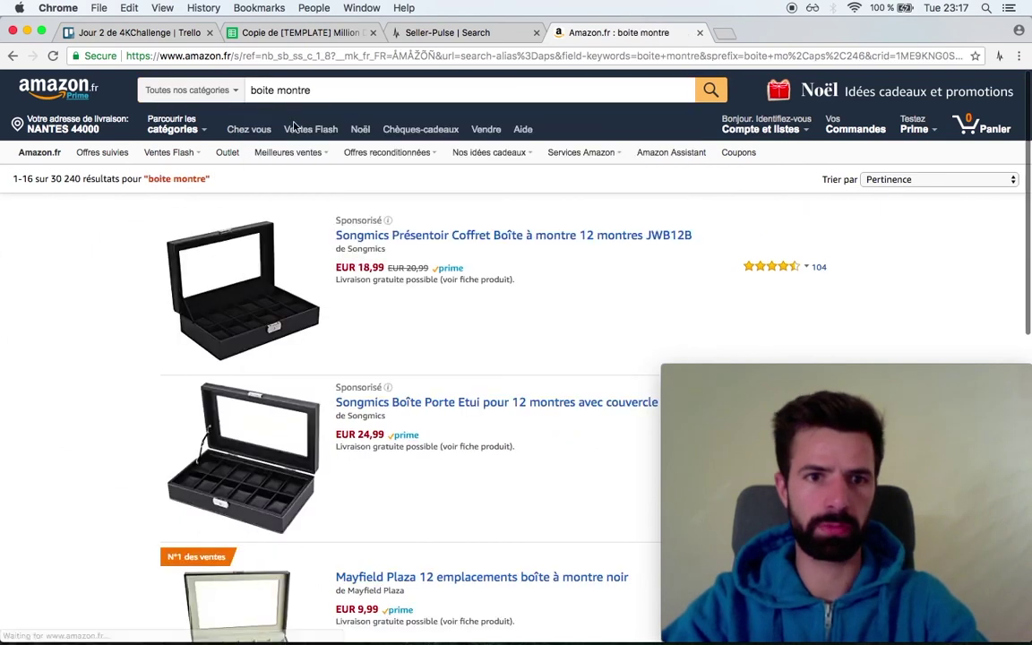
left_click(1000, 56)
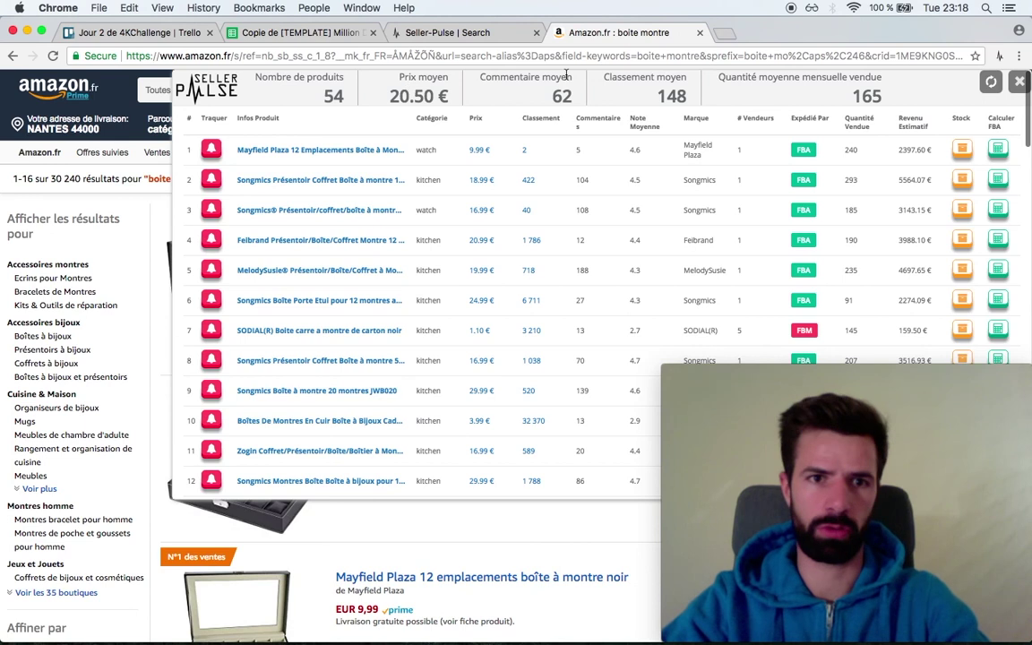
- Browse further down the Seller-Pulse product list, and analyse Amazon's "couverture plaid" search results with the Seller-Pulse extension
key("ctrl+shift+Tab")
scroll(310, 518, "down", 2)
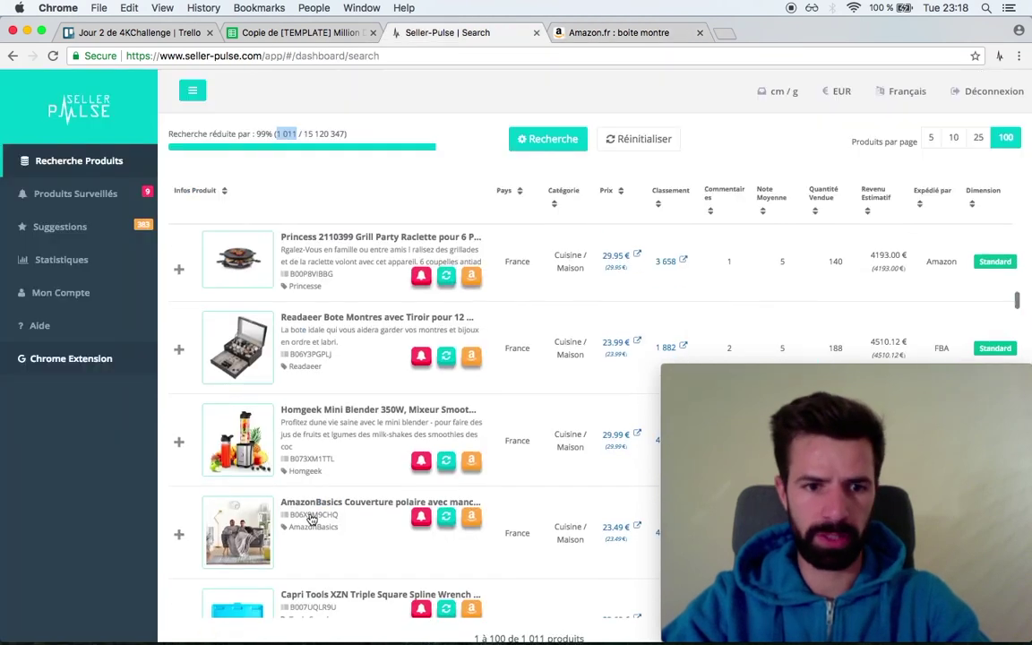
scroll(354, 430, "down", 2)
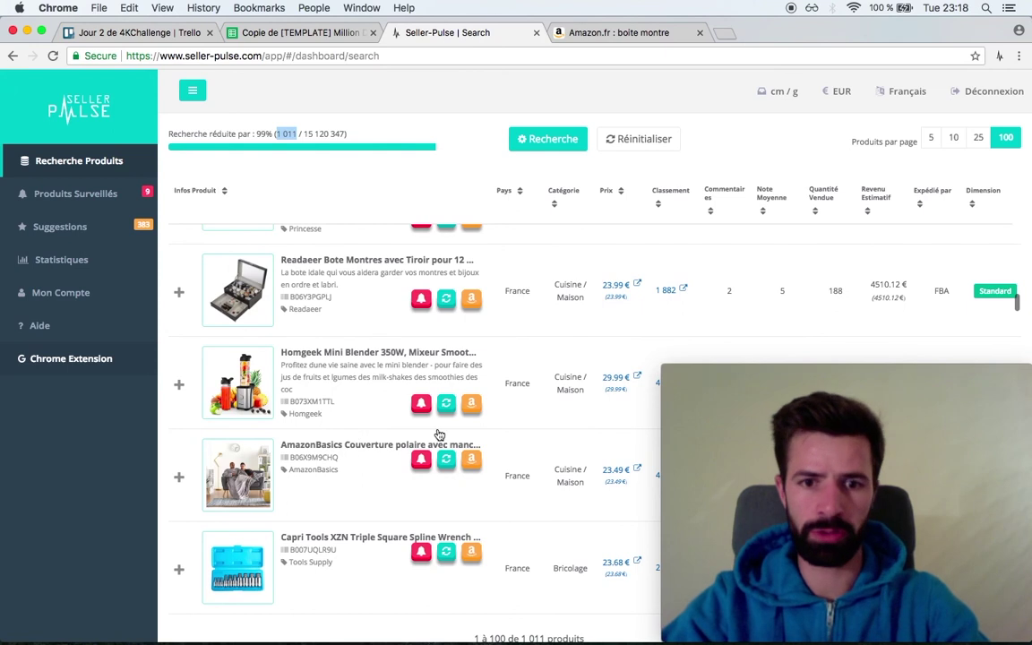
key("ctrl+Tab")
type("ouve")
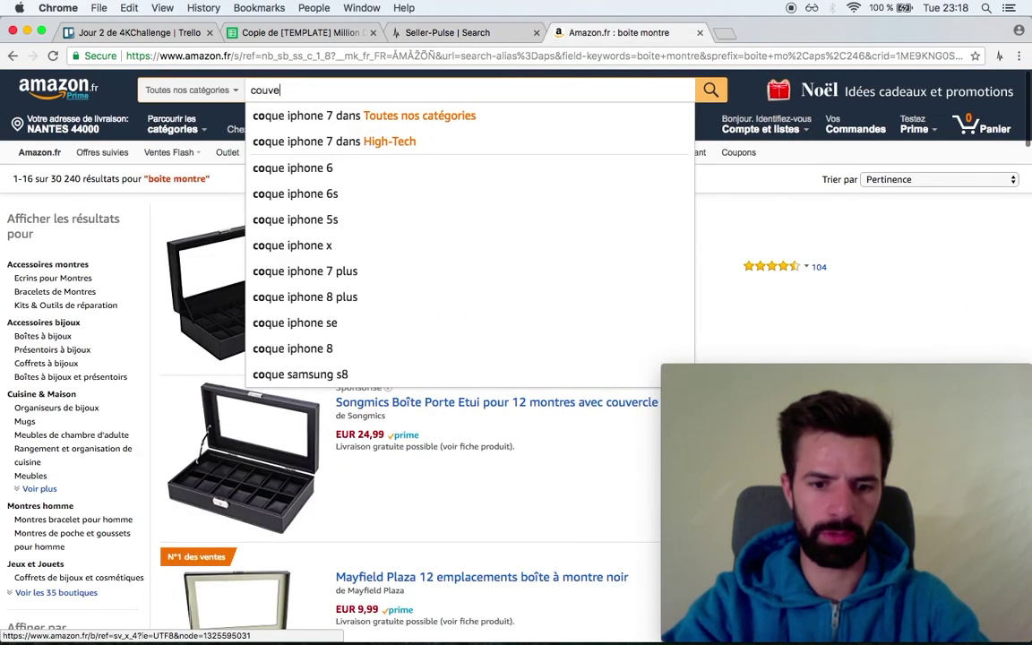
type("rture pla")
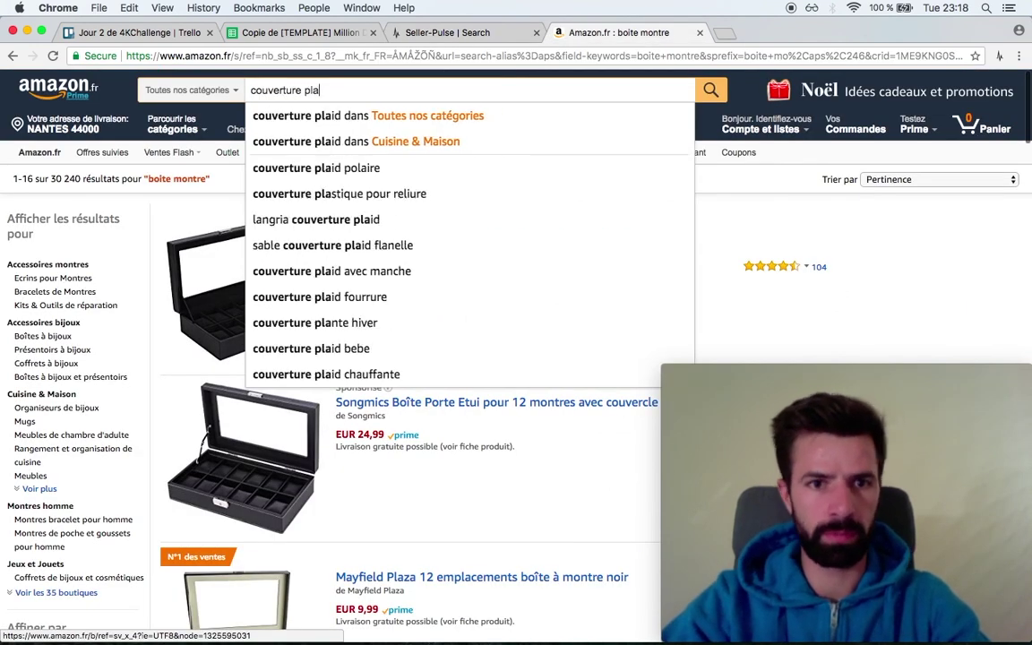
left_click(354, 115)
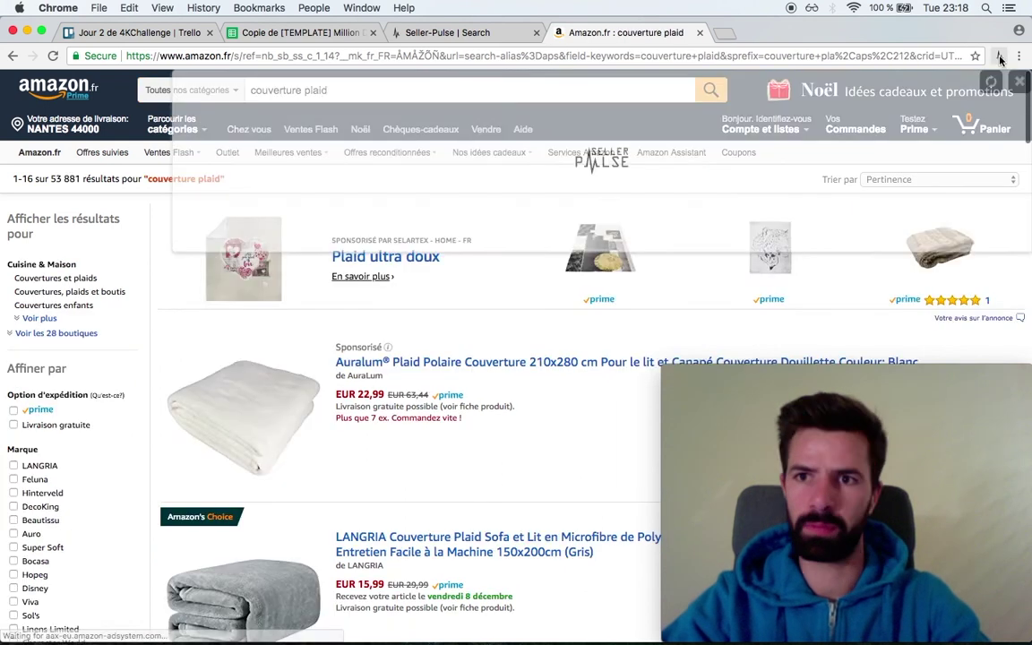
left_click(1000, 57)
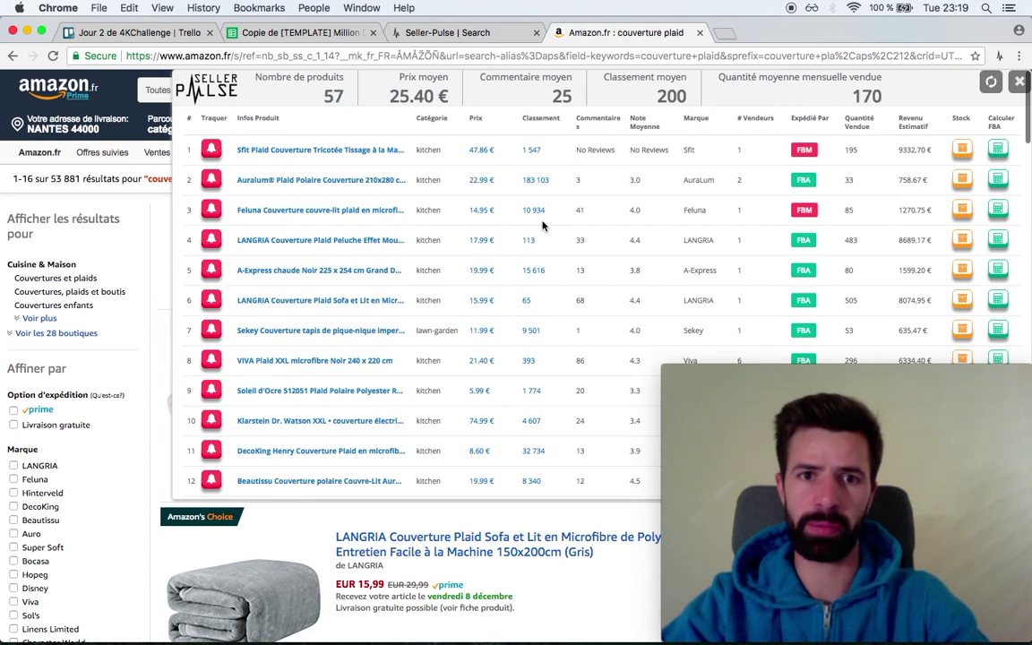
- In the product ideas spreadsheet, enter "couverture plaid" as the Main Keyword of idea 2
left_click(296, 33)
type("c")
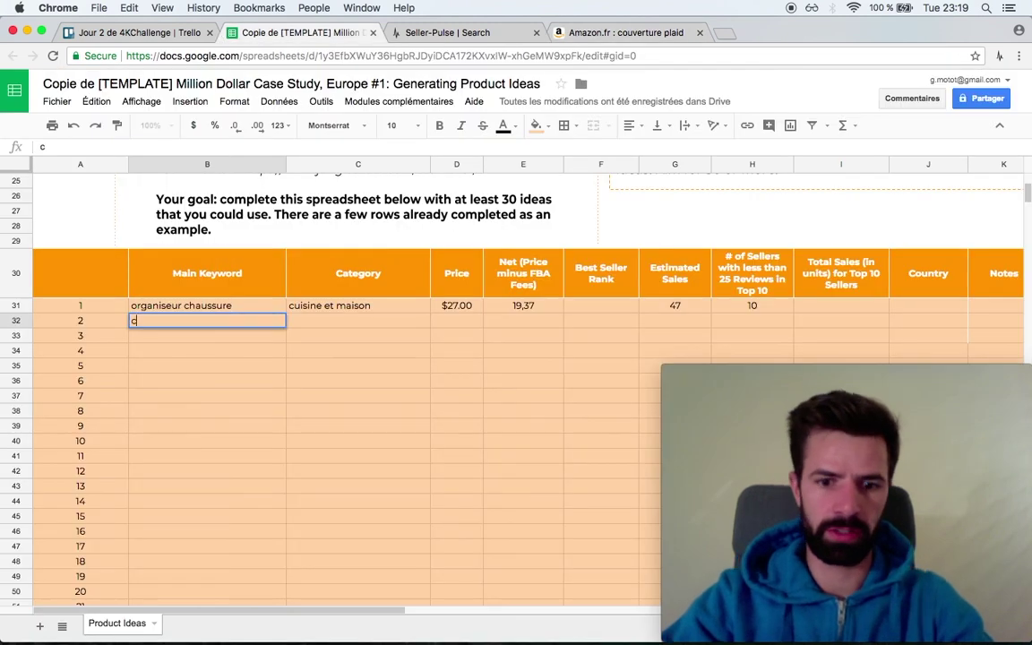
type("ouverture plaid")
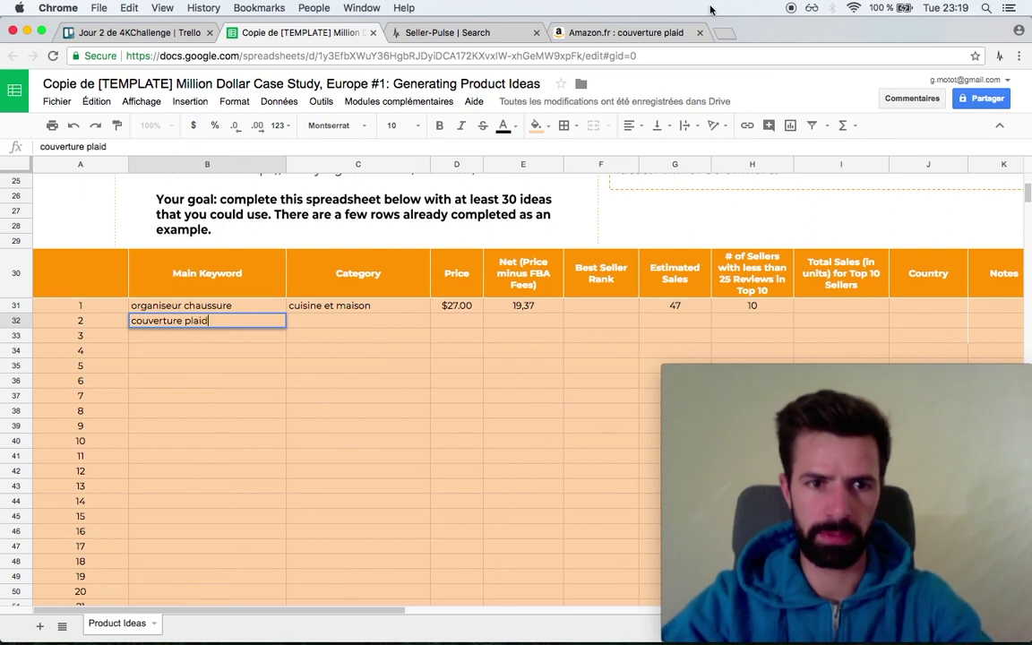
- Check the blankets' category in the Seller-Pulse results and copy "cuisine et maison" from idea 1 into idea 2's Category
left_click(603, 34)
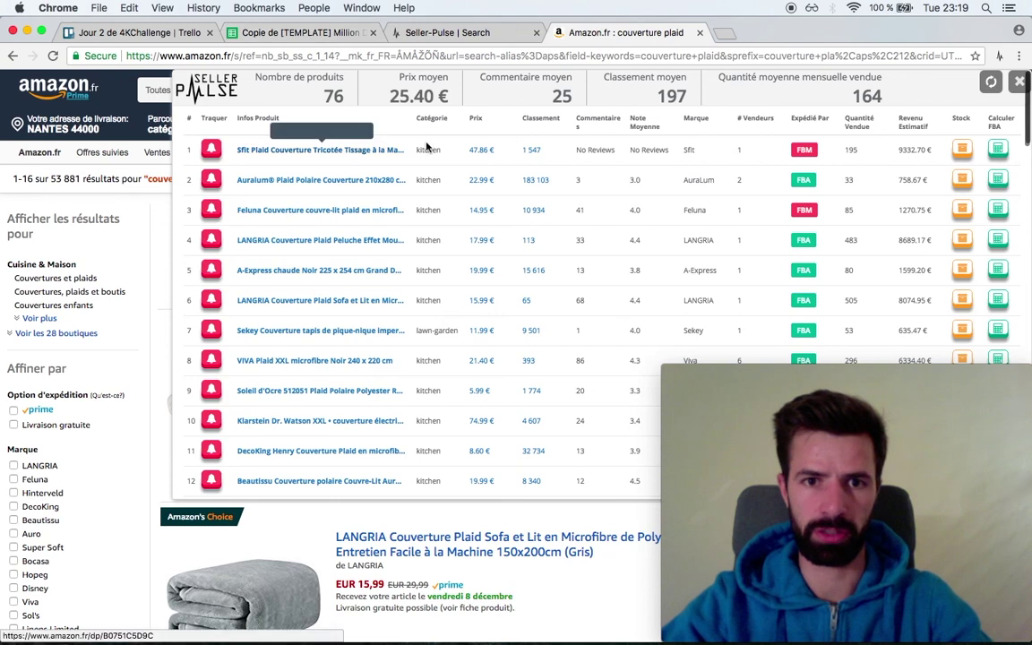
left_click(273, 30)
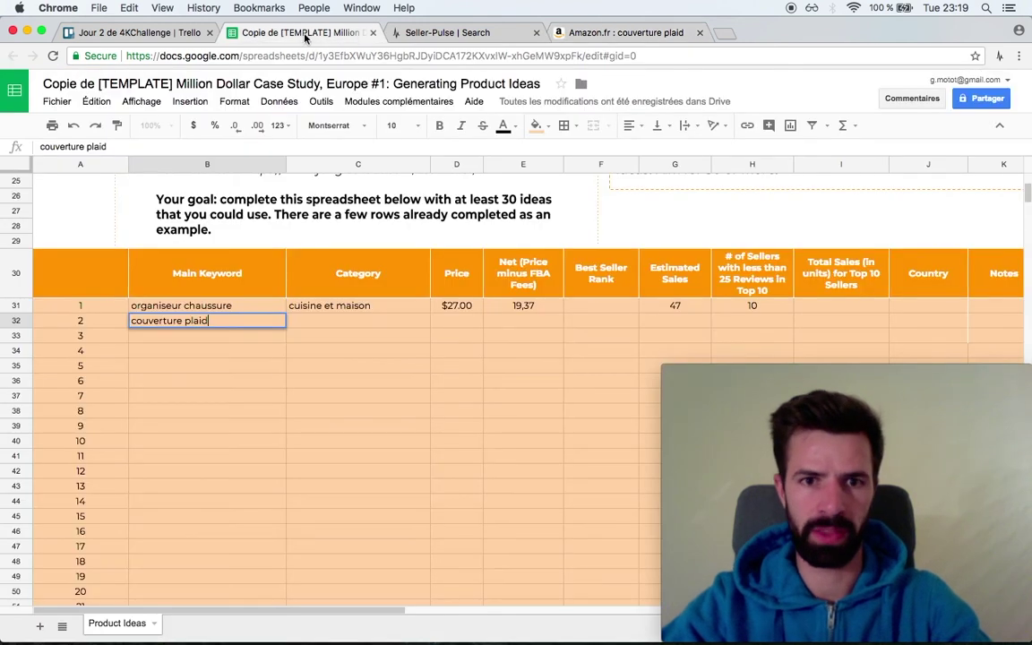
left_click(394, 306)
key("ctrl+c")
key("Down")
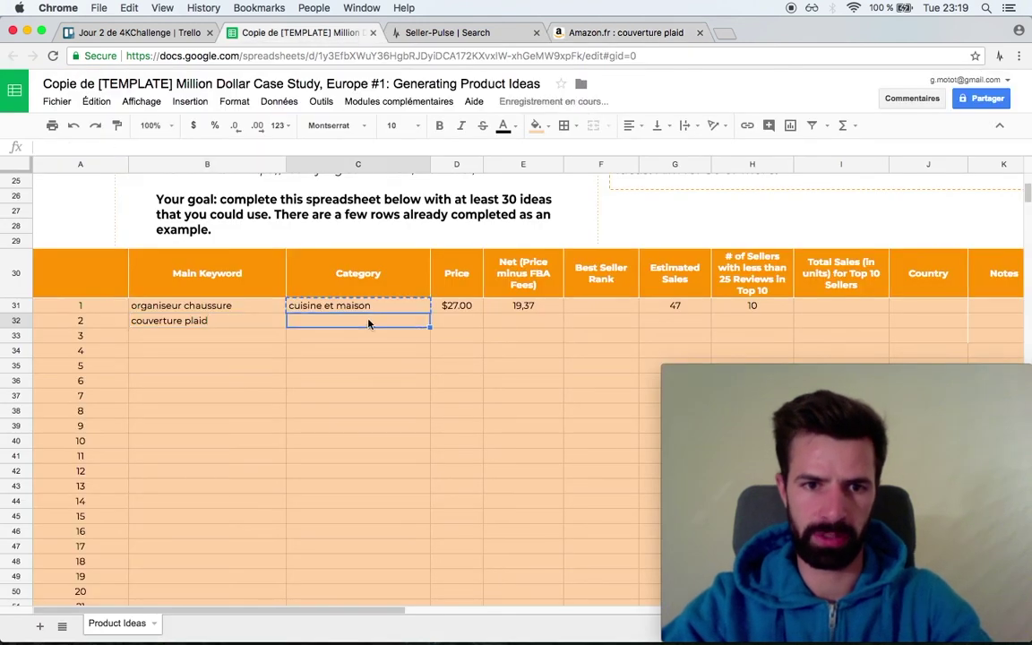
key("ctrl+v")
left_click(623, 32)
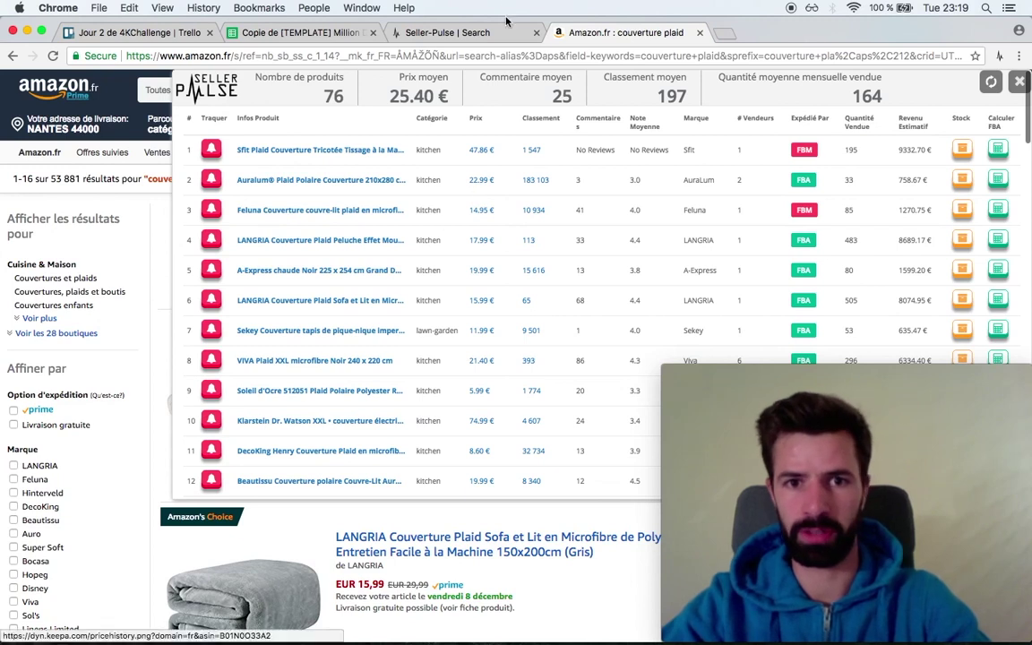
- For idea 2 in the product ideas spreadsheet, enter a Price of 23 and, after consulting the Seller-Pulse blanket results, a Net of 15
key("super+2")
type("23")
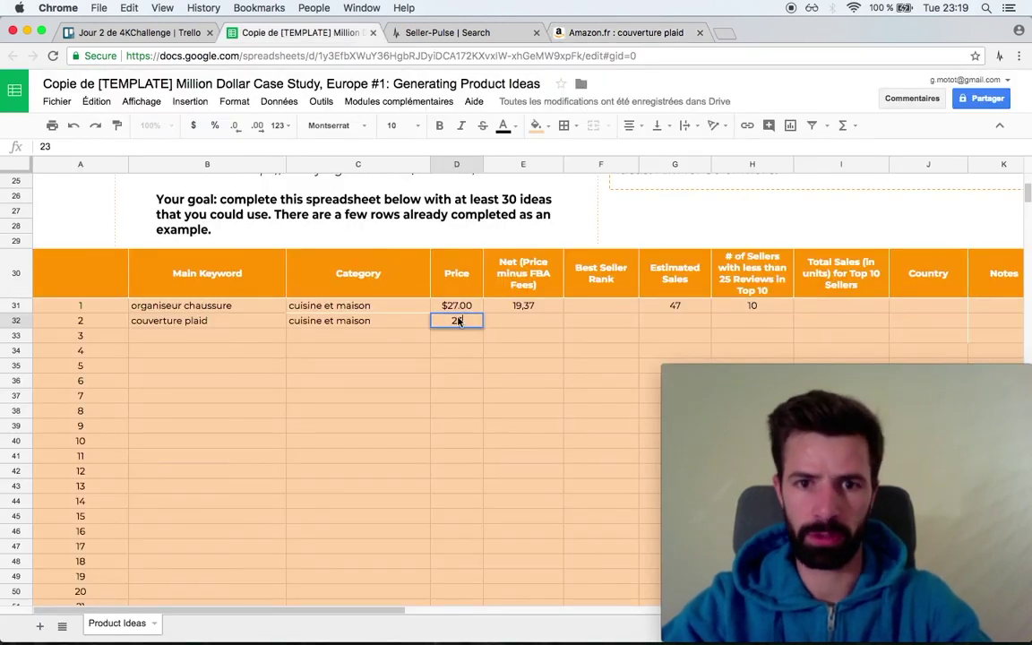
left_click(619, 34)
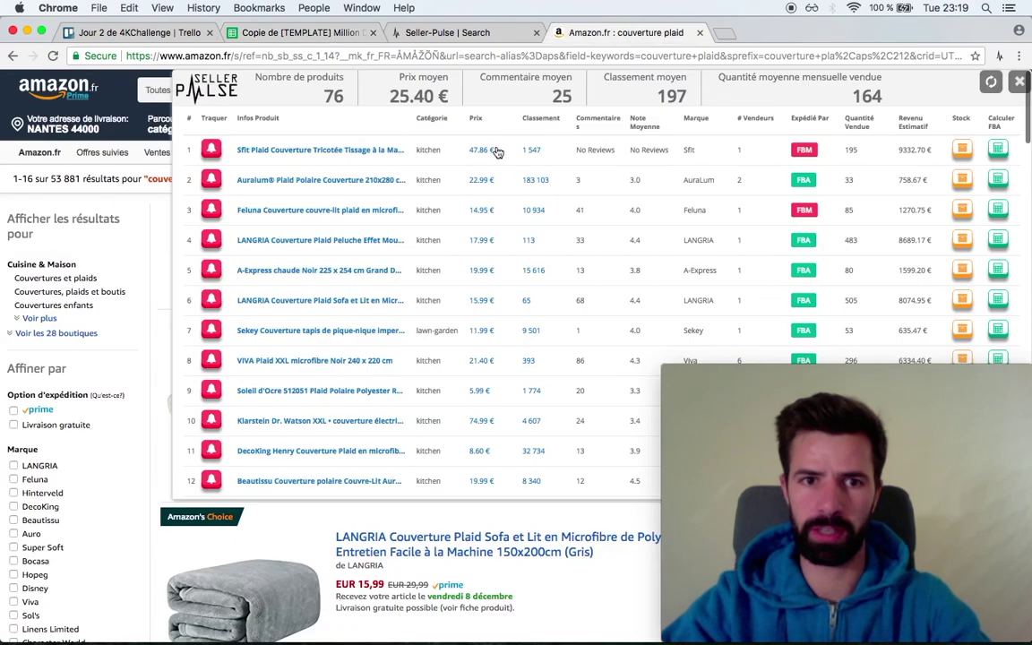
left_click(997, 180)
key("super+2")
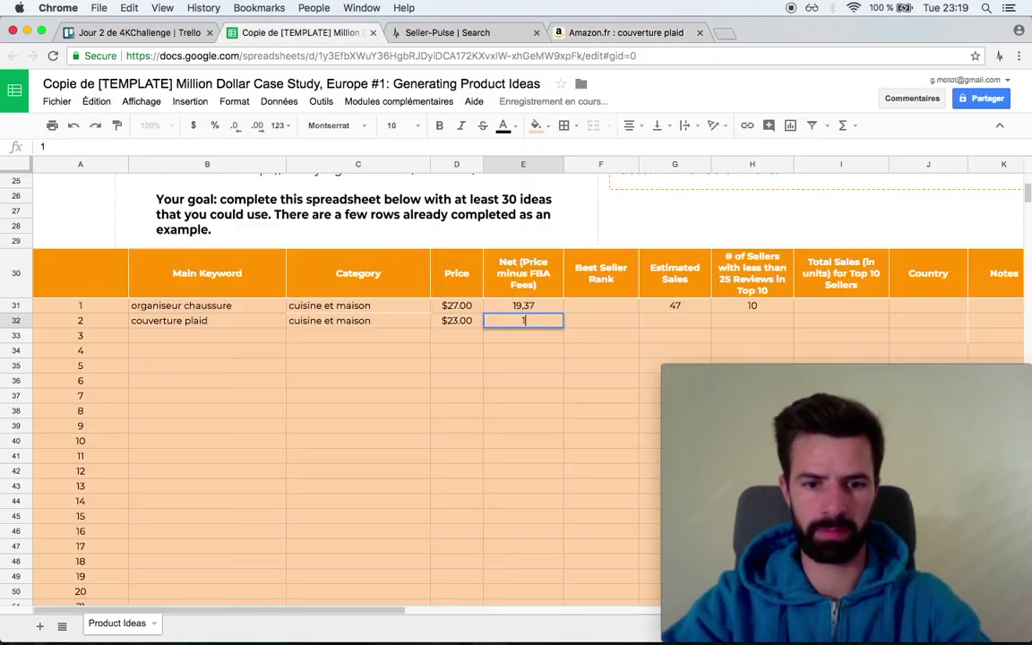
type("15")
key("Return")
- Copy Seller-Pulse's average monthly quantity sold, 164, into idea 2's Estimated Sales, and enter 6 as its sellers with less than 25 reviews
key("super+4")
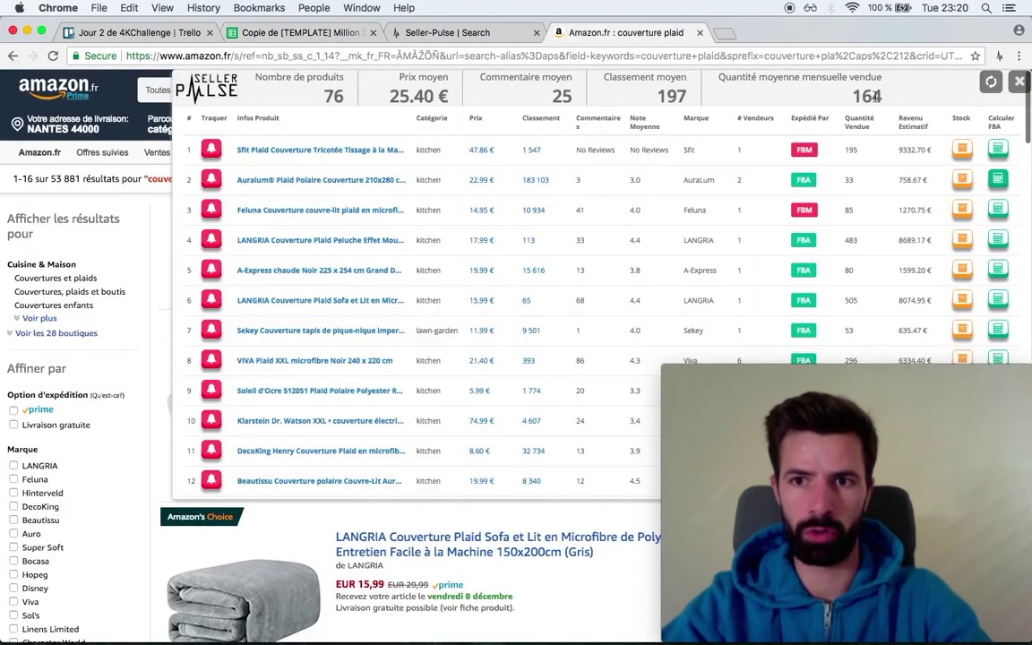
double_click(875, 97)
left_click(349, 33)
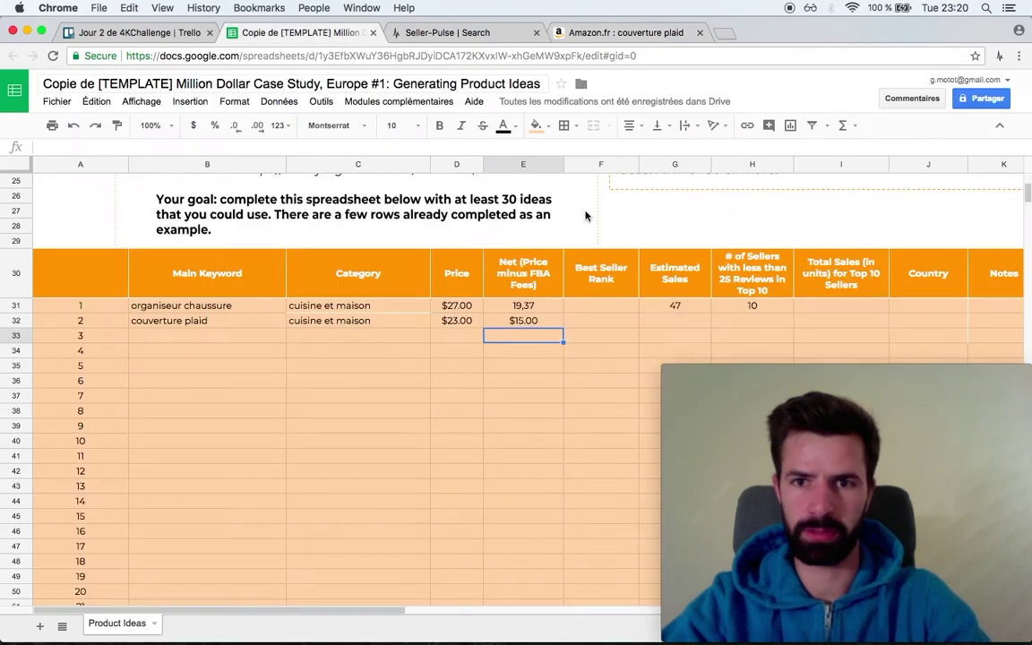
left_click(674, 321)
key("super+v")
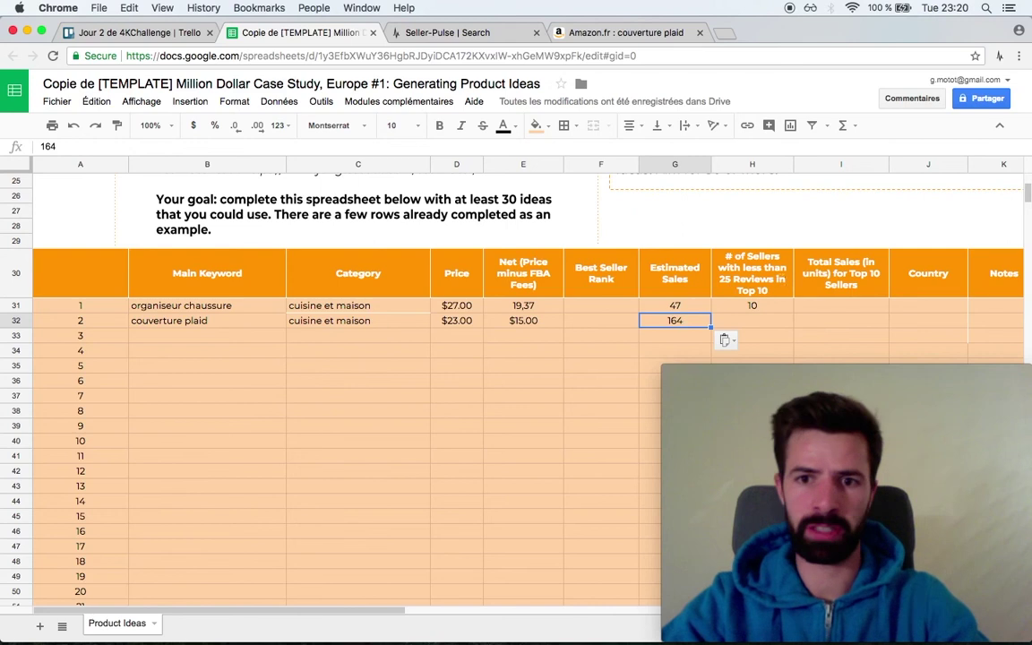
left_click(619, 32)
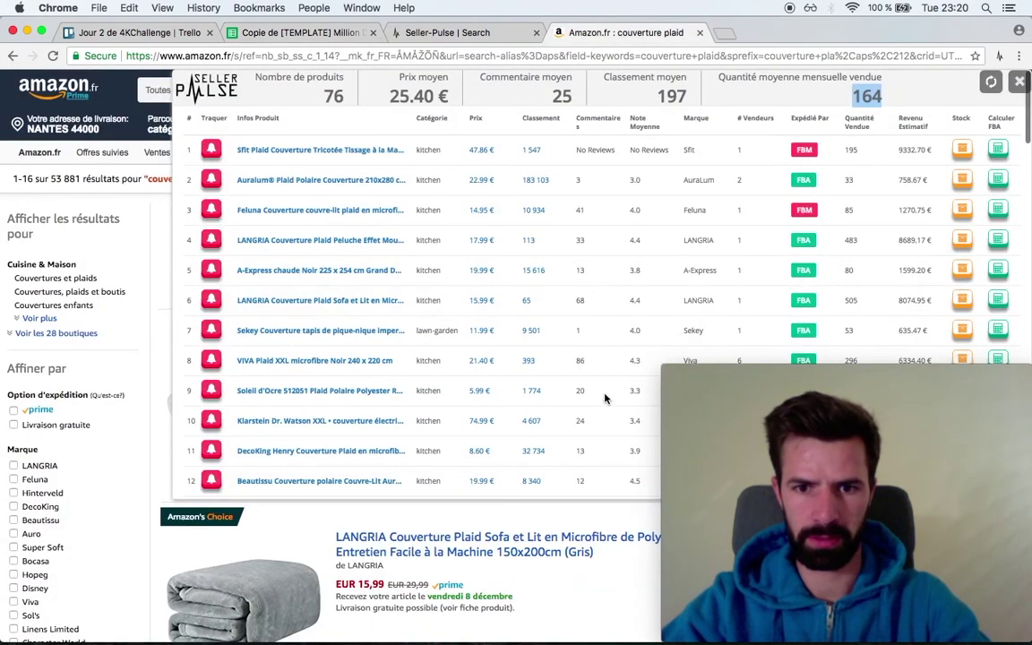
left_click(296, 32)
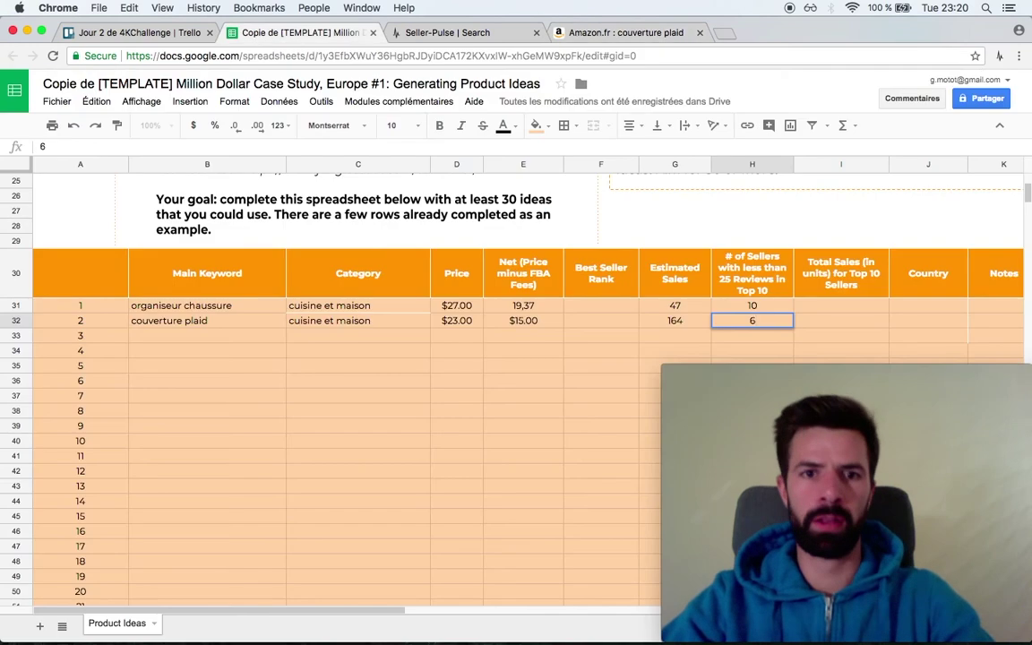
- Browse further down the Seller-Pulse product list for a third product idea
left_click(448, 32)
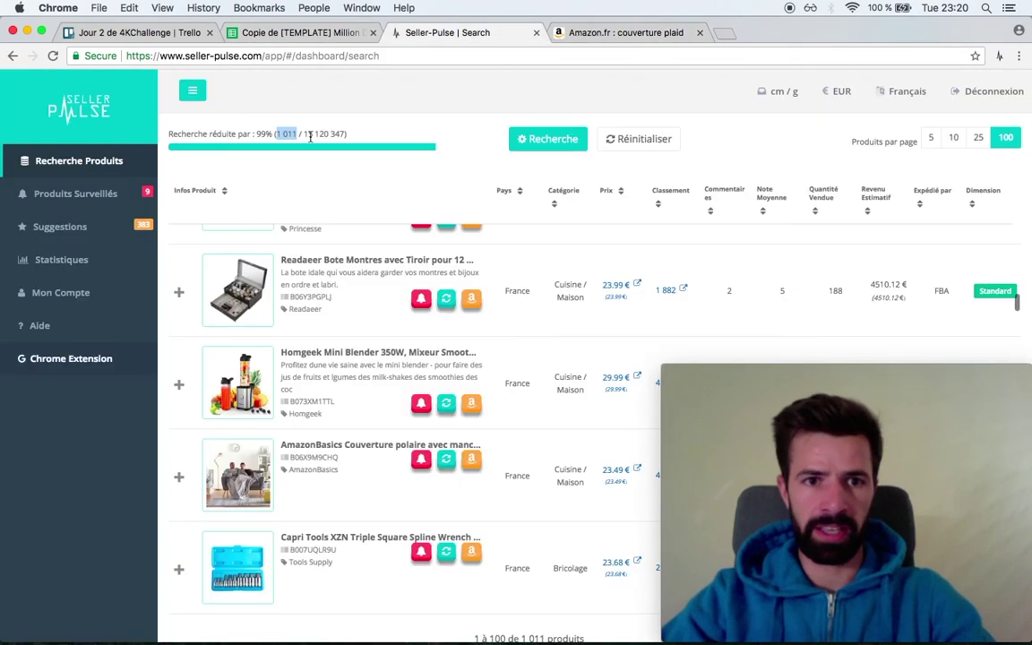
scroll(318, 461, "down", 5)
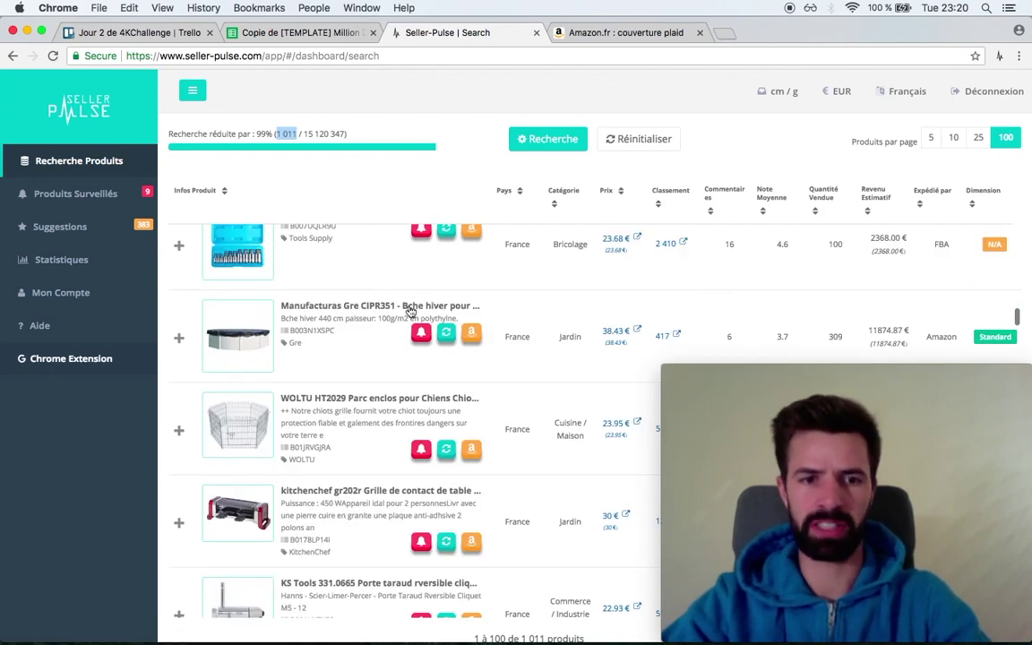
scroll(442, 305, "down", 1)
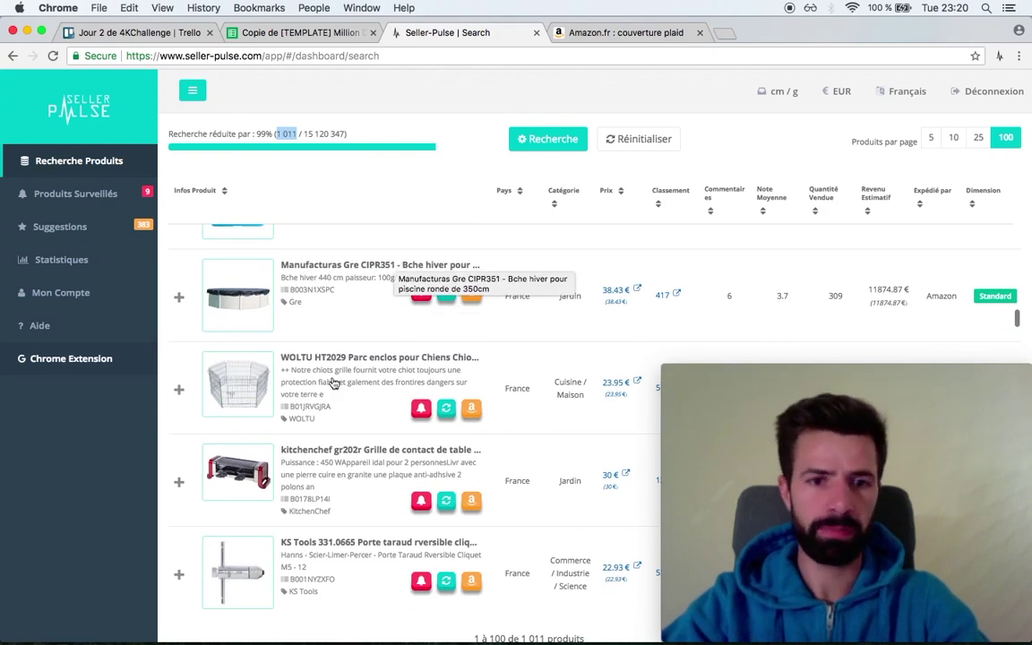
scroll(422, 364, "down", 1)
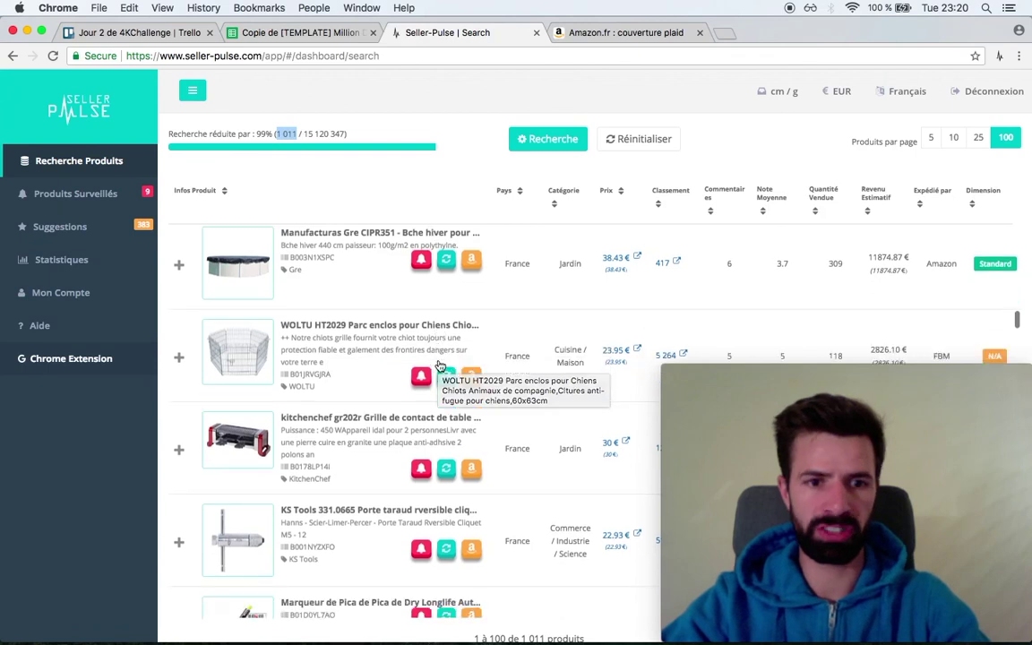
scroll(439, 366, "down", 2)
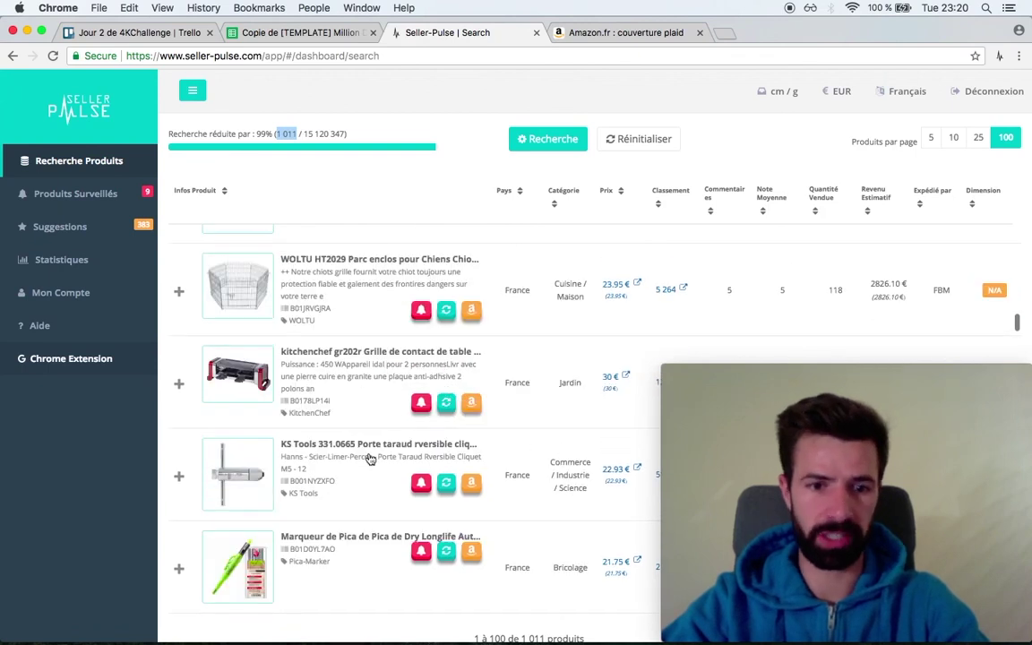
scroll(371, 459, "down", 6)
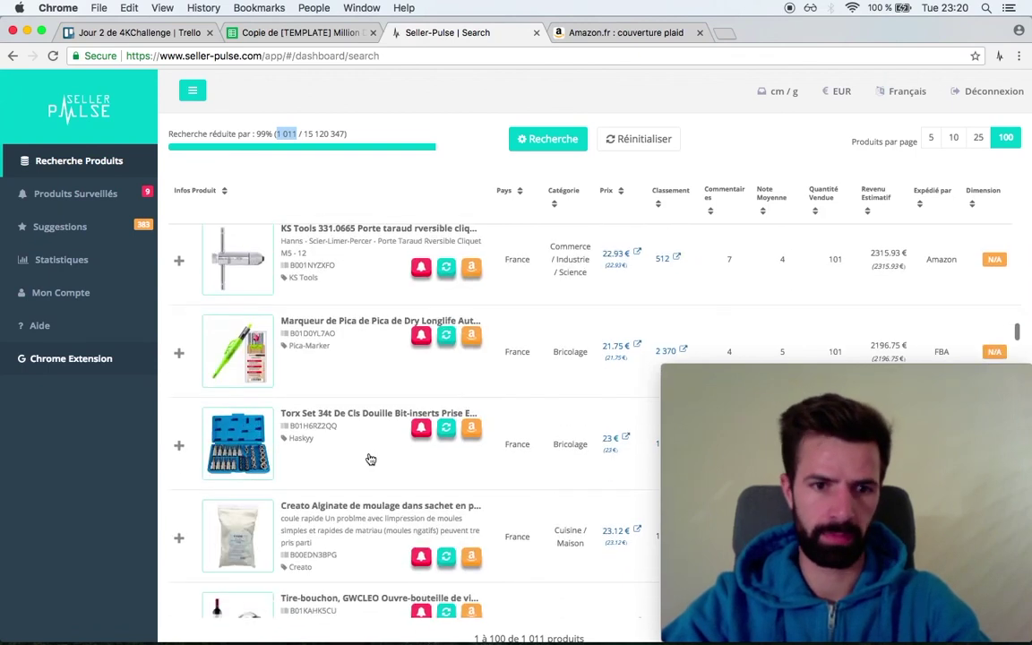
scroll(370, 459, "down", 2)
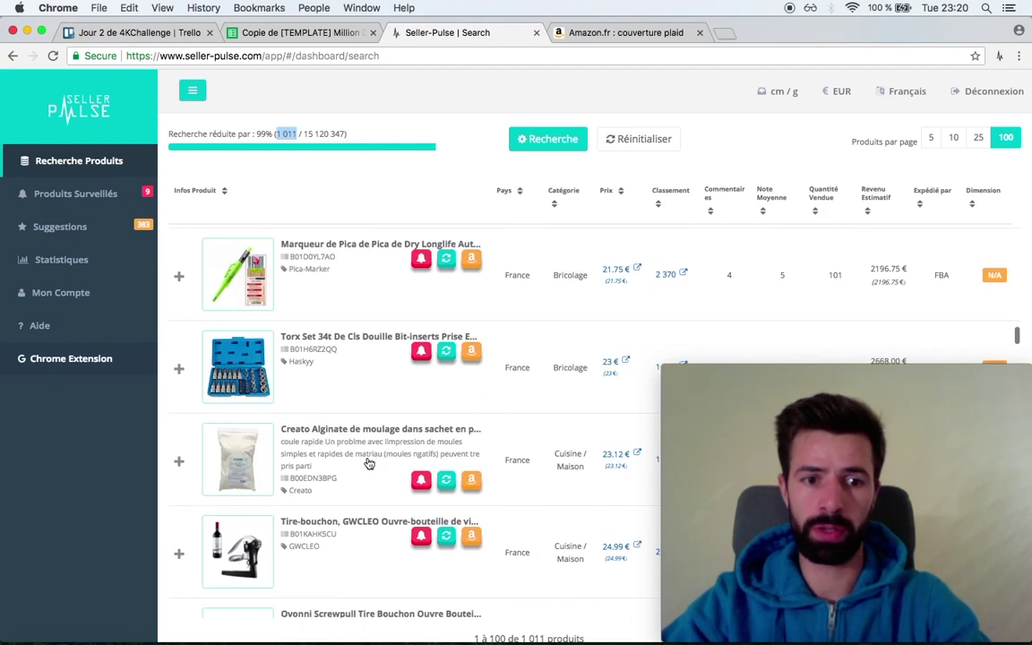
scroll(369, 464, "down", 3)
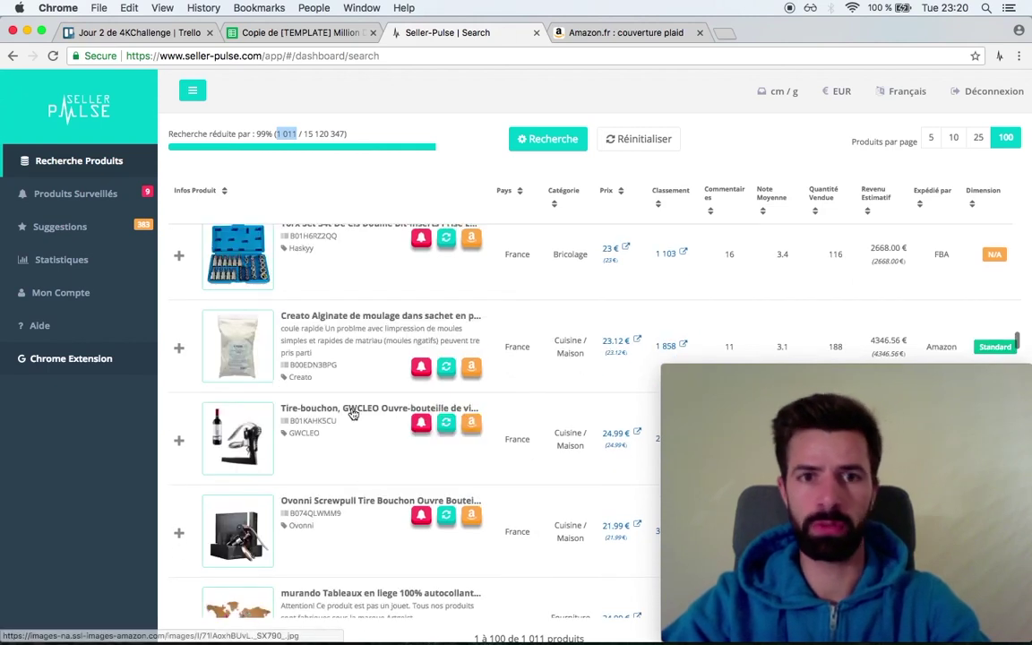
- Close the Seller-Pulse results for the blankets, search Amazon France for "tire bouchons" and look over the listed products
left_click(625, 32)
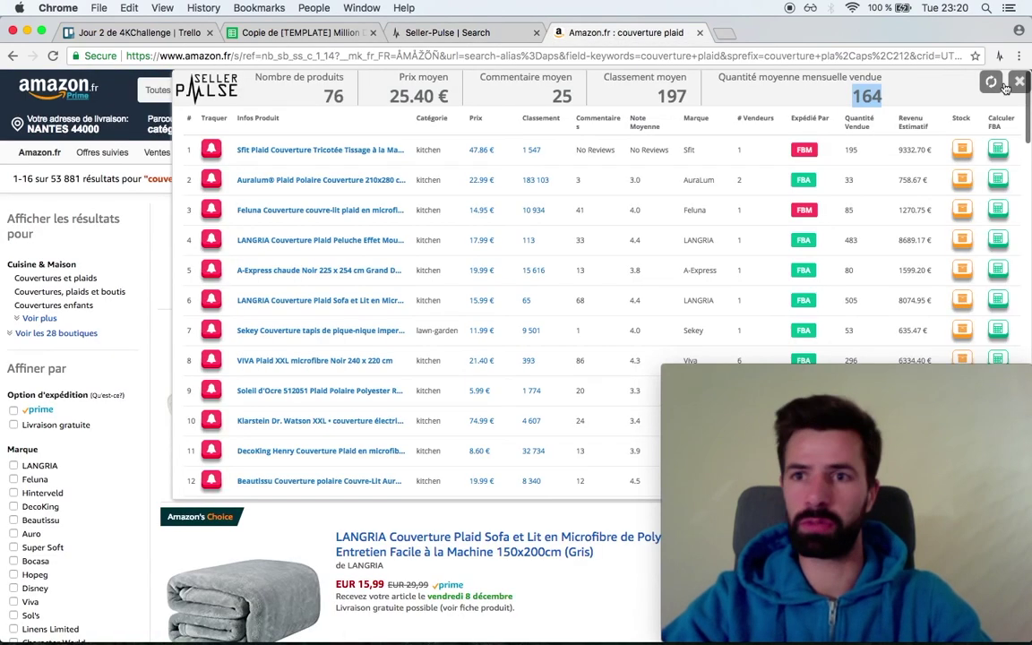
left_click(1014, 84)
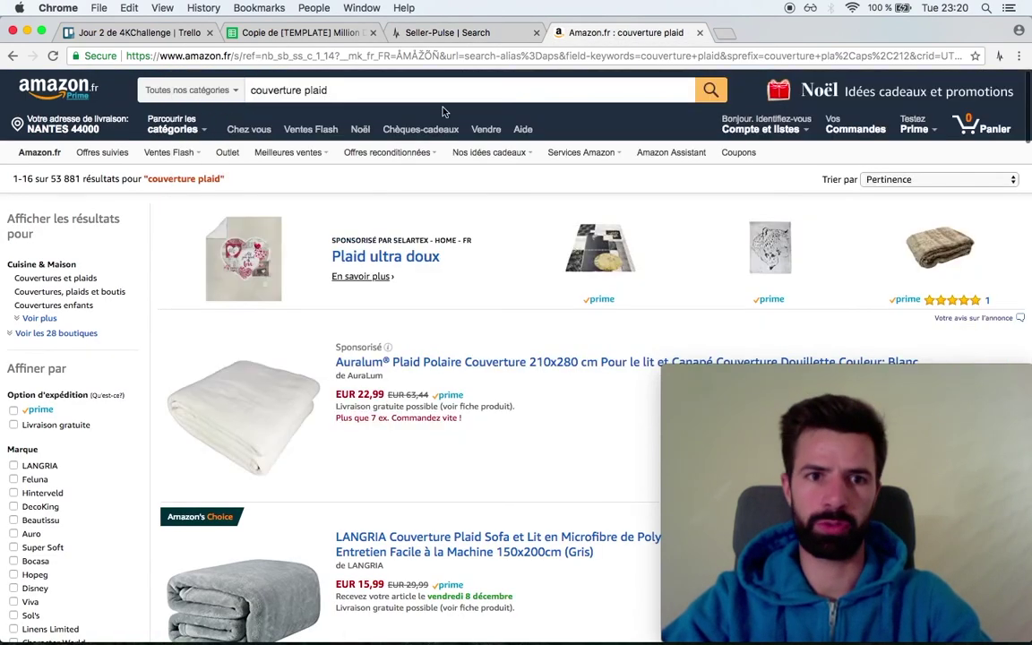
left_click(439, 95)
type("tir")
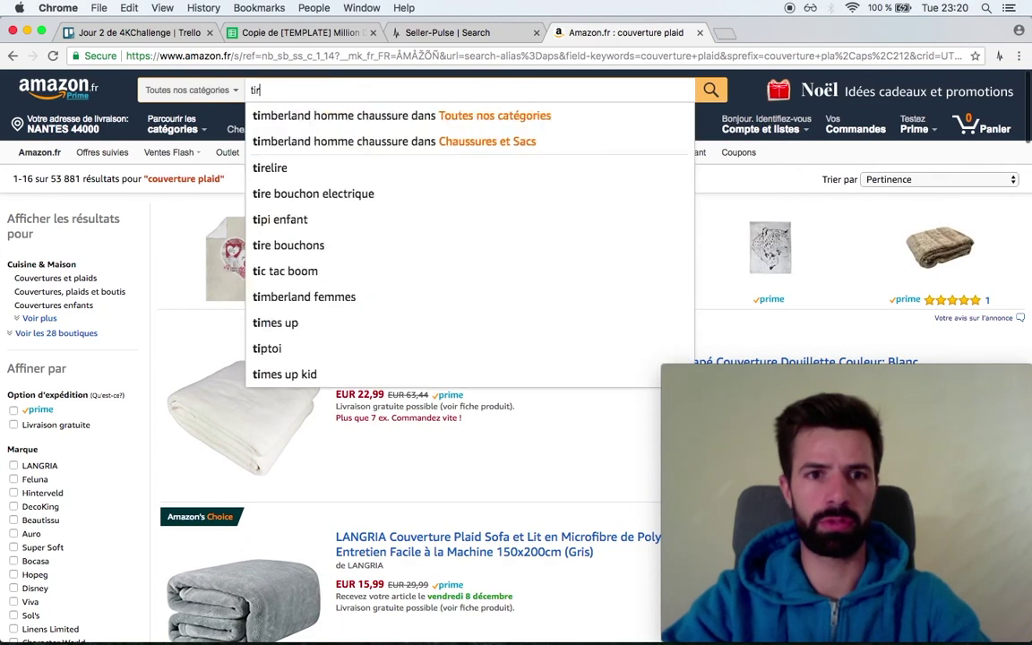
type("e b")
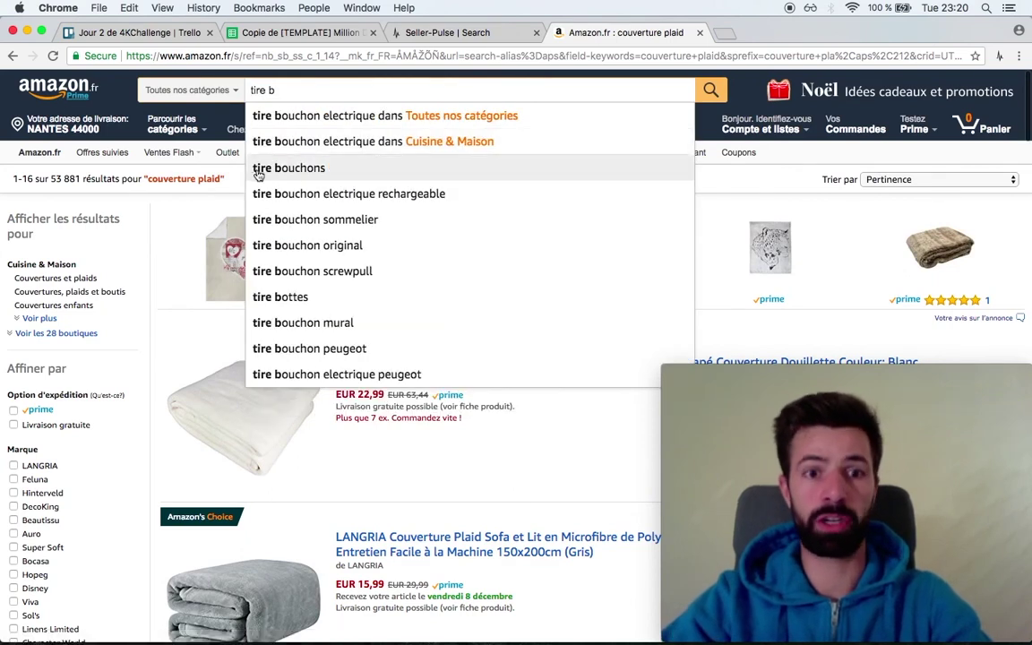
left_click(288, 170)
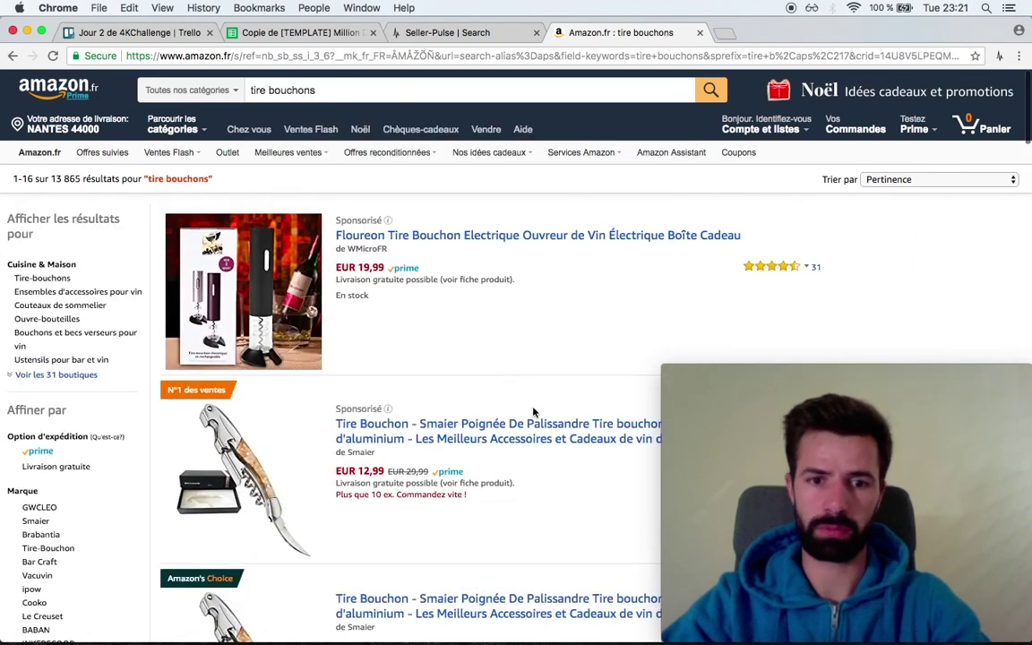
scroll(533, 412, "down", 5)
scroll(535, 412, "up", 5)
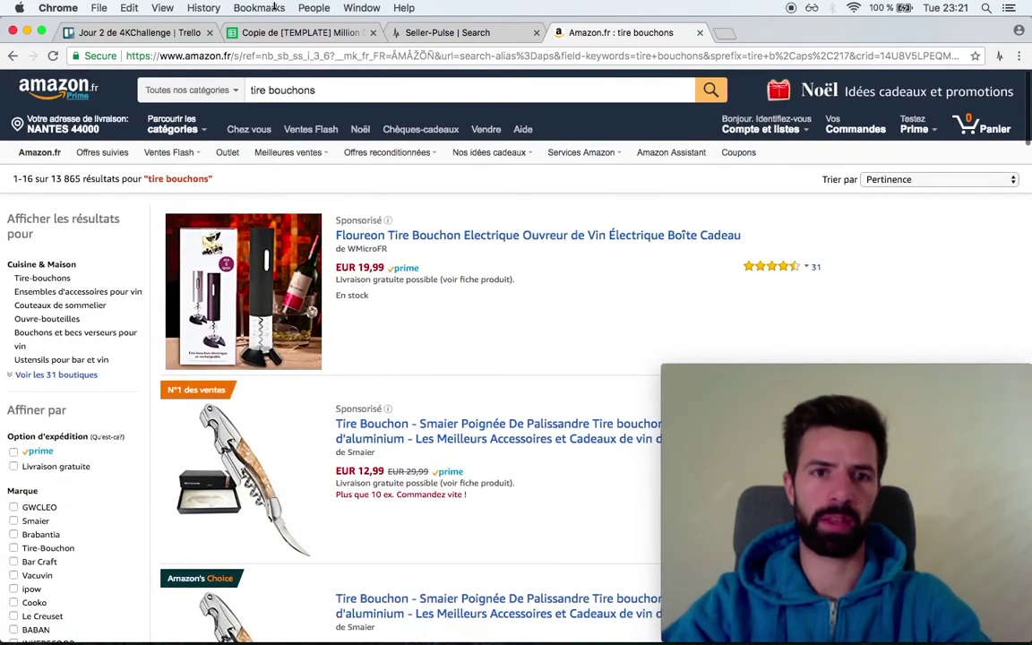
left_click(286, 34)
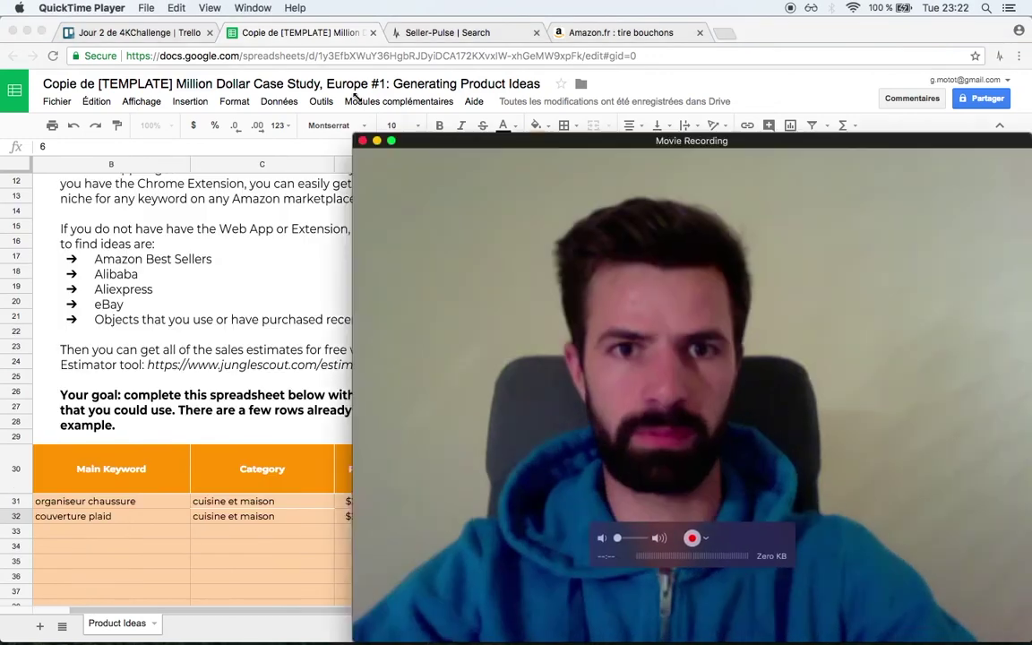
left_click_drag(357, 97, 152, 5)
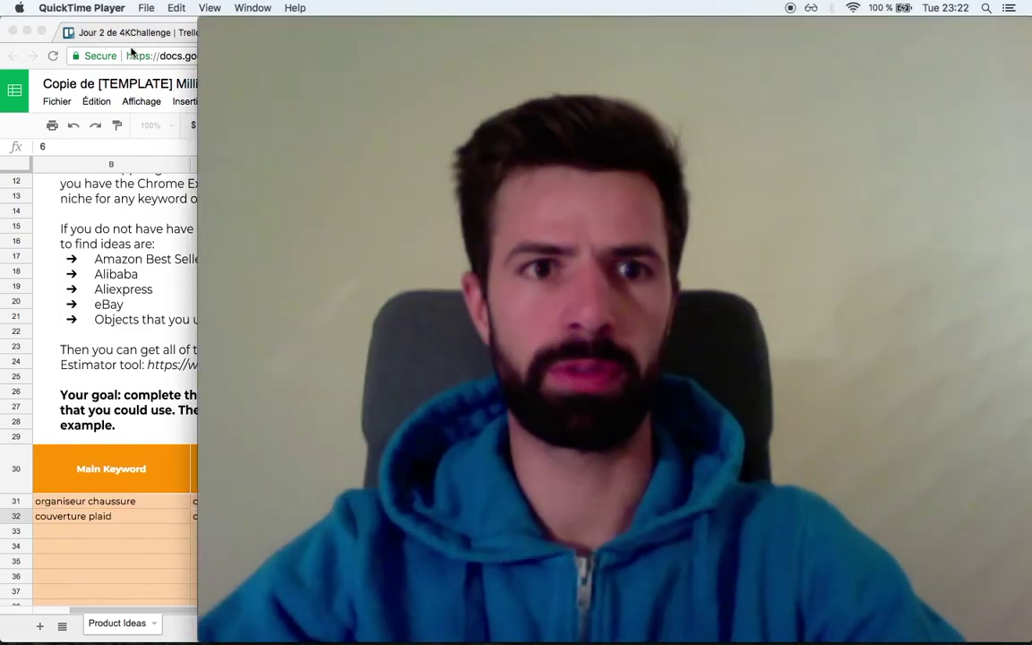